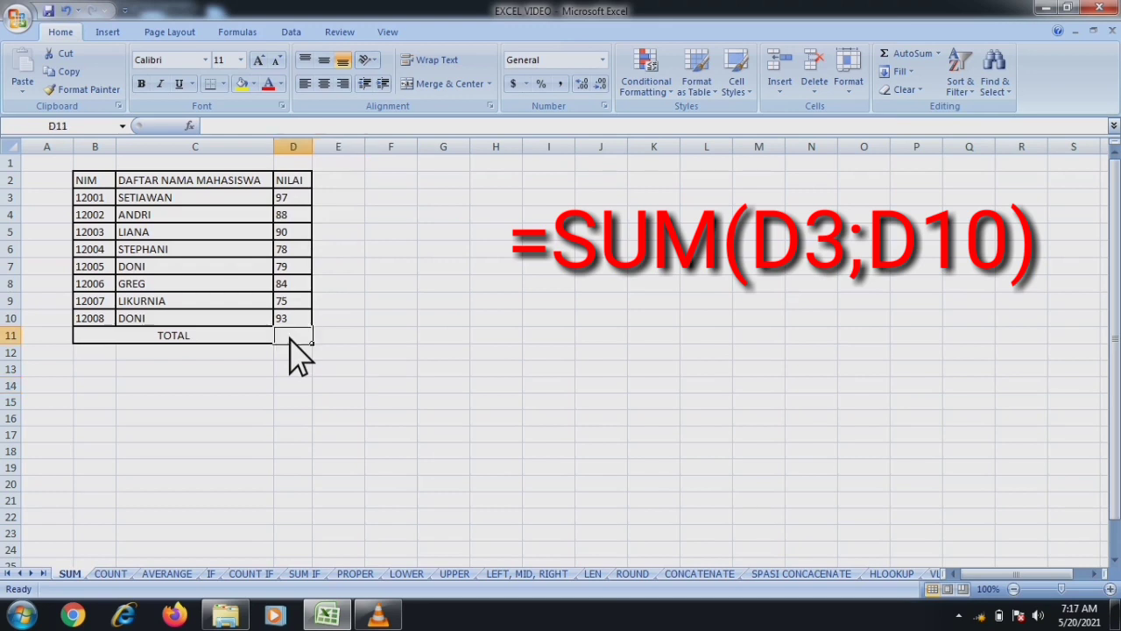
Step: Enter =SUM(D3:D10) in the TOTAL row's cell D11 to add up the NILAI scores
type("=")
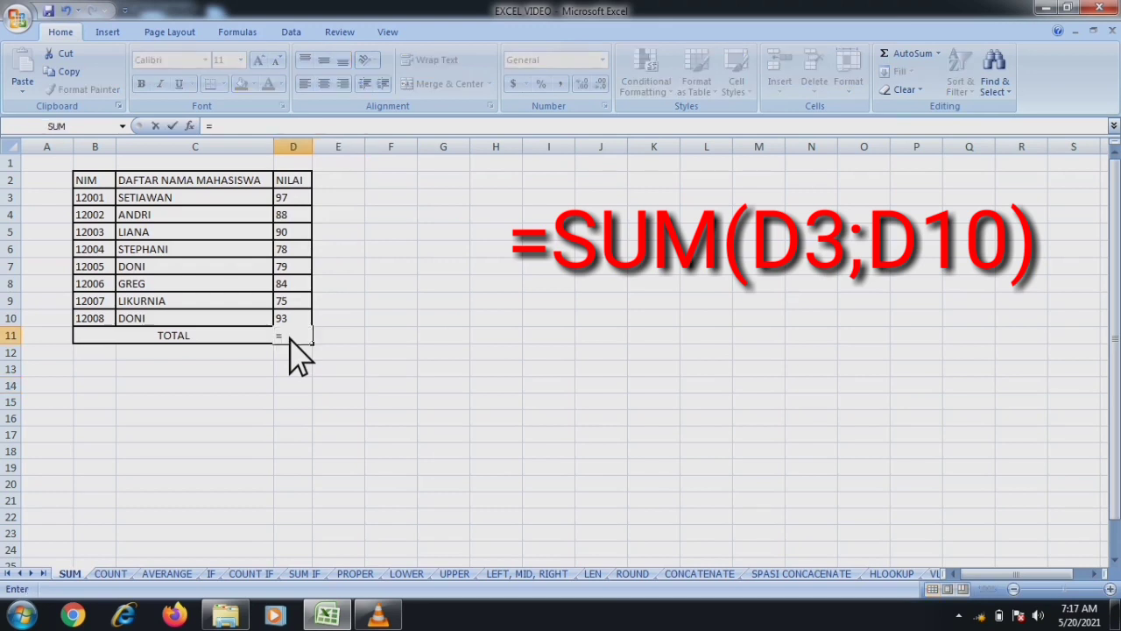
type("SU")
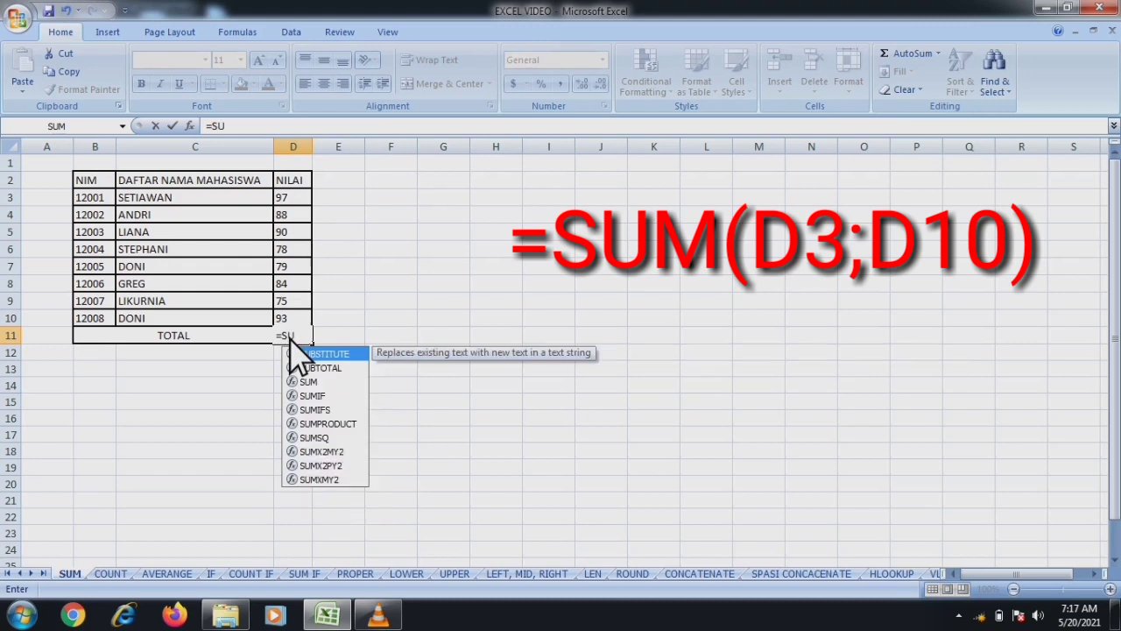
type("M")
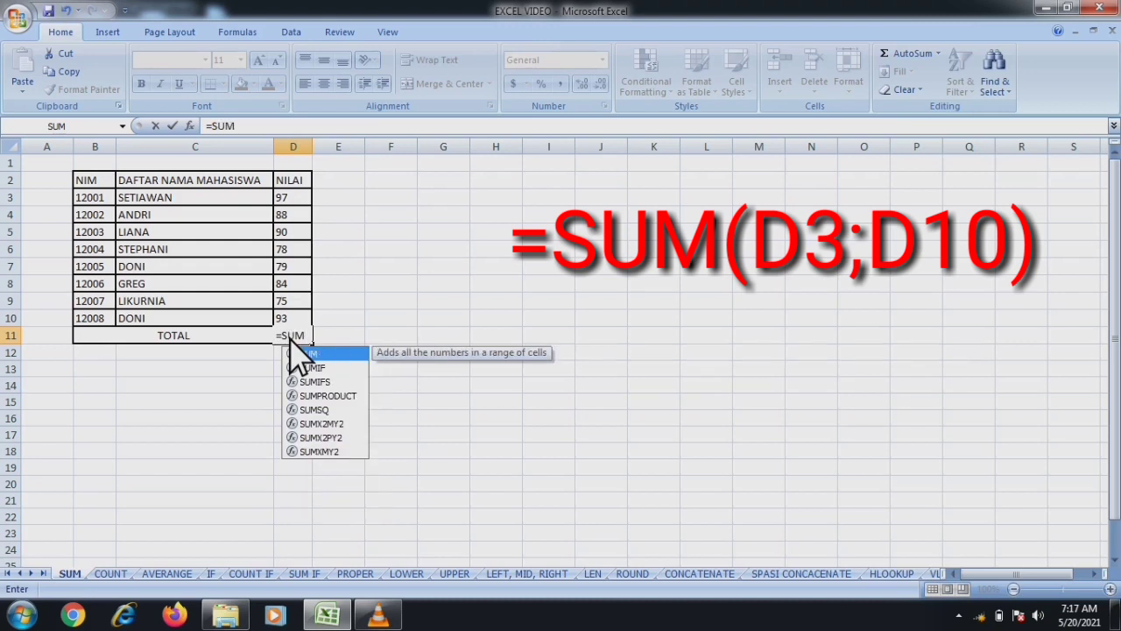
type("(")
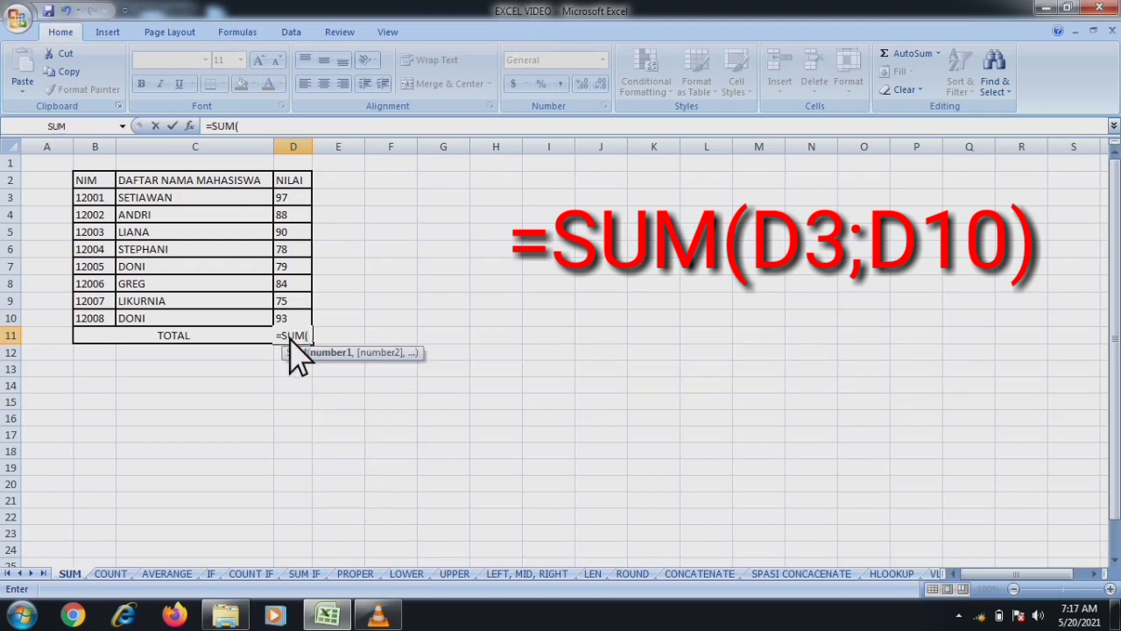
left_click(278, 198)
left_click_drag(277, 198, 294, 324)
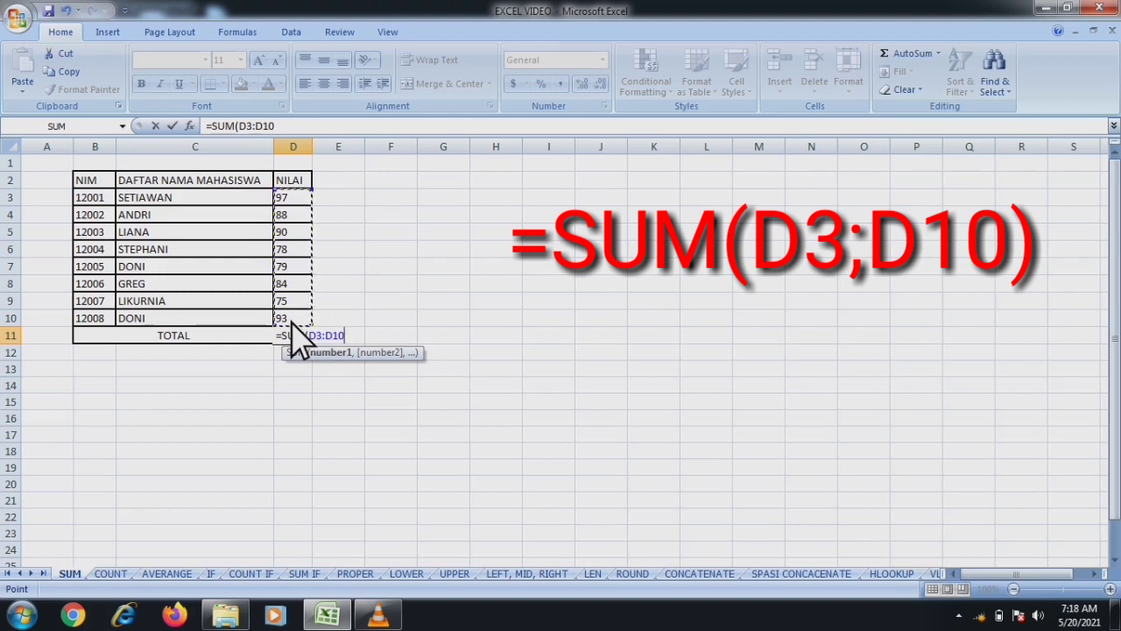
key("Return")
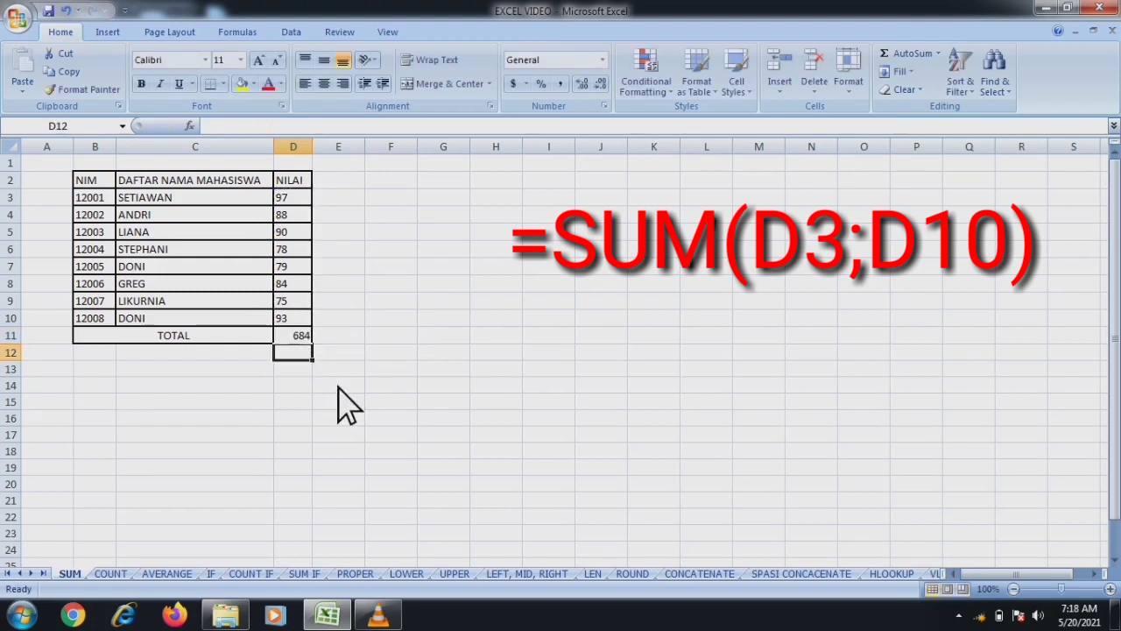
left_click(404, 402)
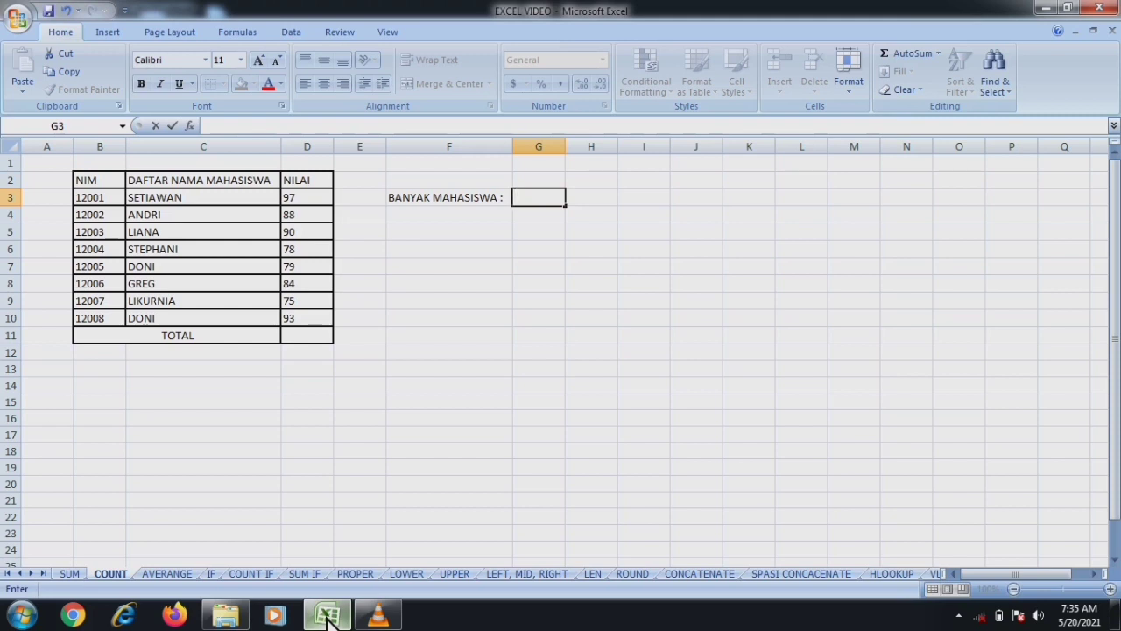
left_click_drag(309, 200, 305, 220)
left_click(306, 220)
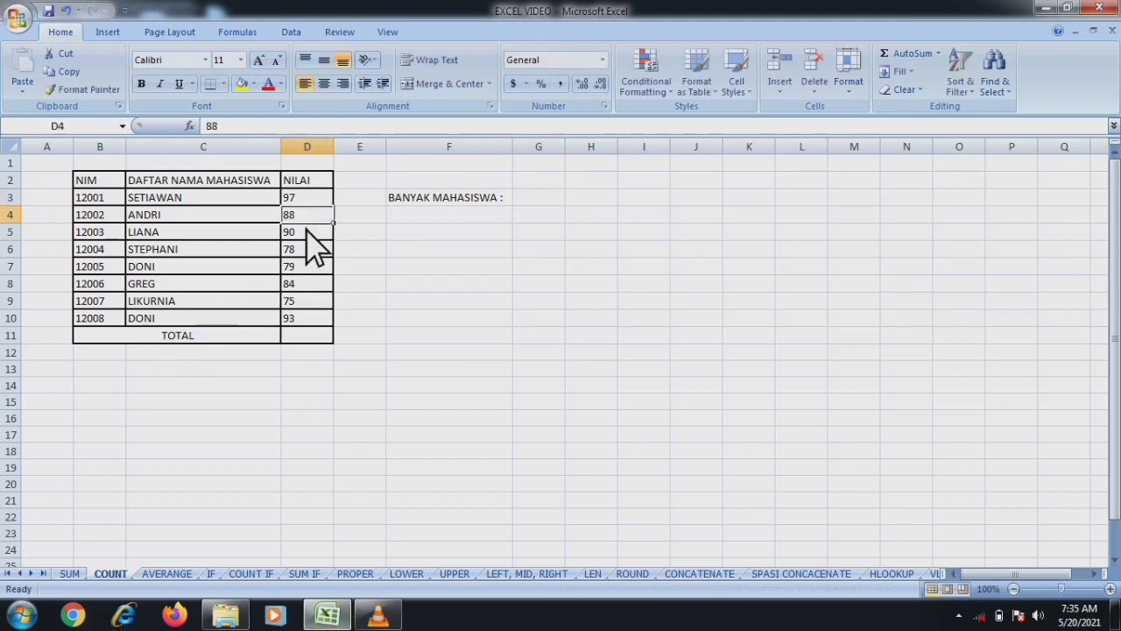
left_click(306, 338)
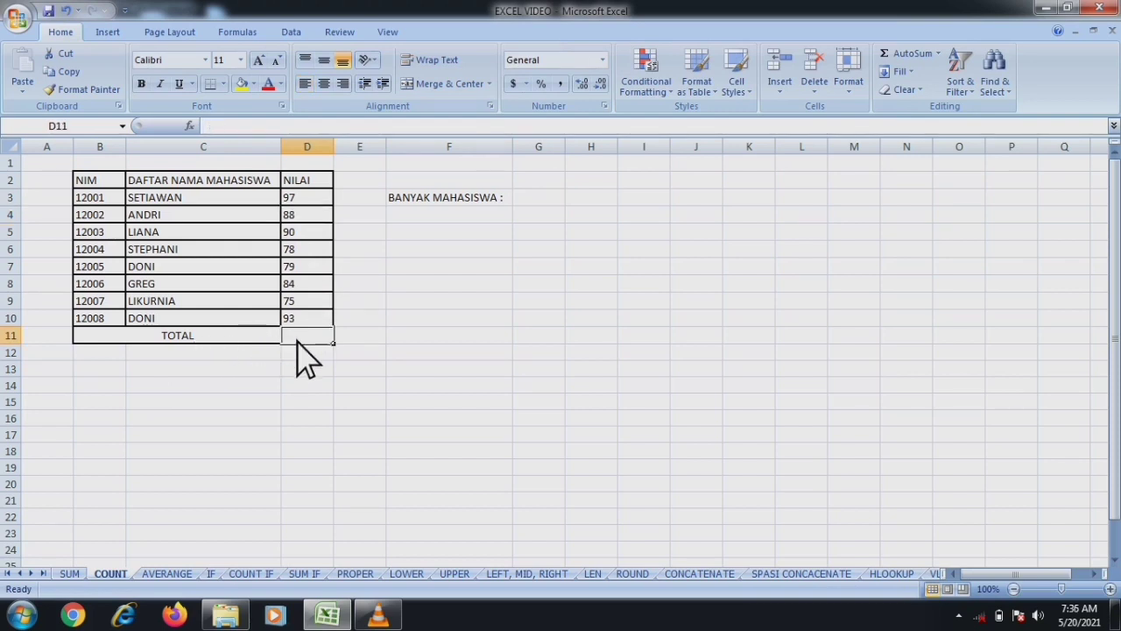
Step: Enter =COUNT(D3:D10) in cell G3 beside BANYAK MAHASISWA to count the students' scores
left_click(547, 204)
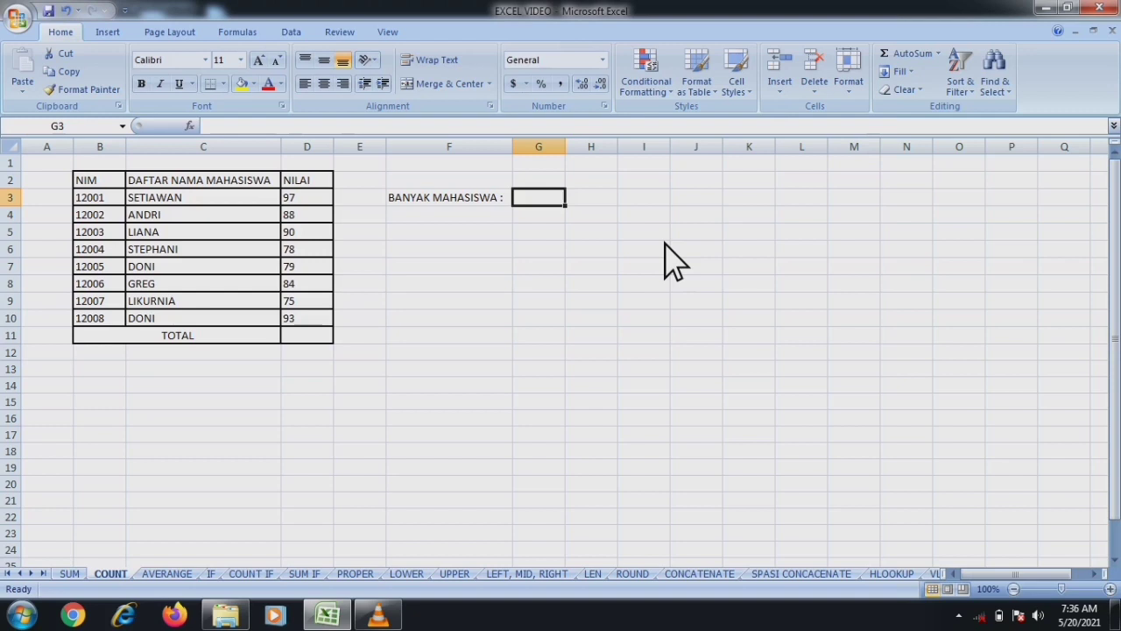
type("=")
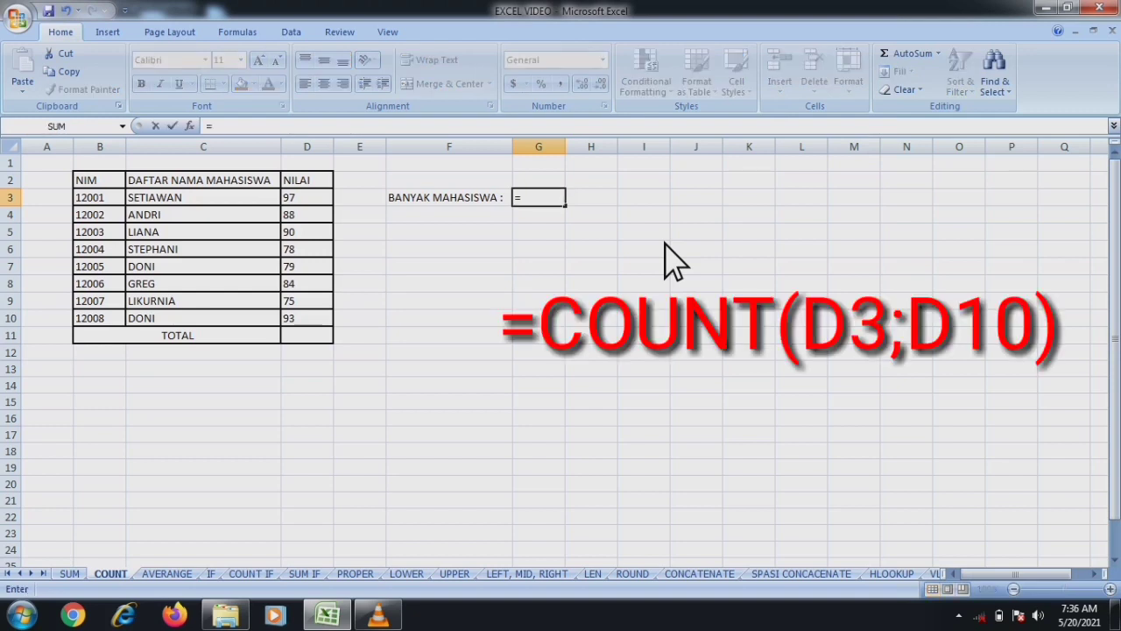
type("COUNT")
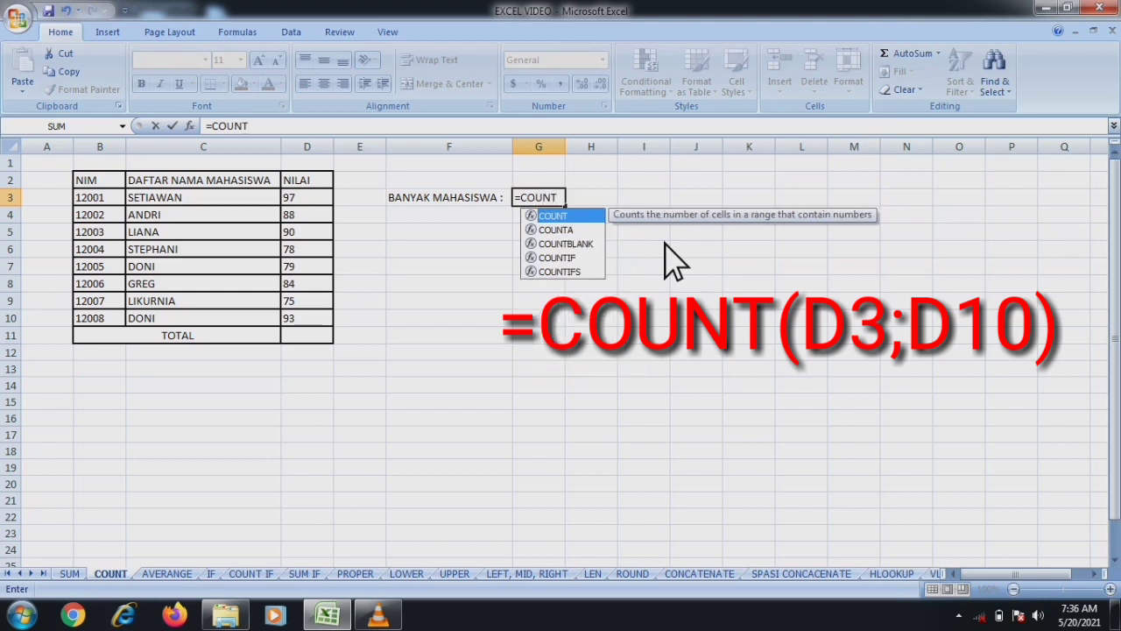
type("(")
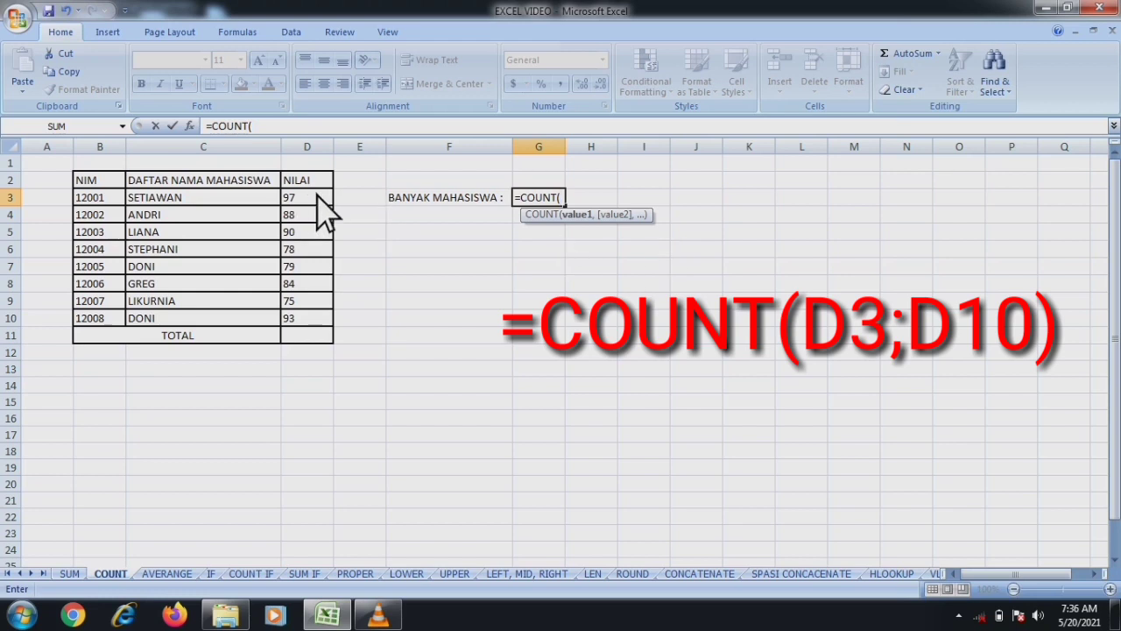
left_click_drag(306, 196, 310, 315)
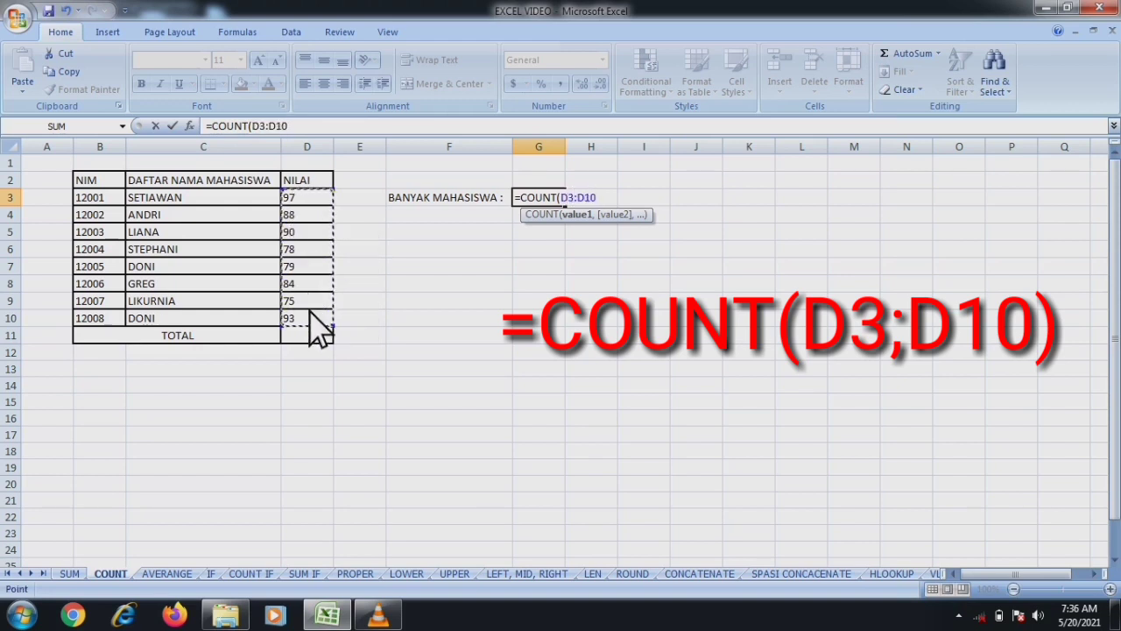
key("Return")
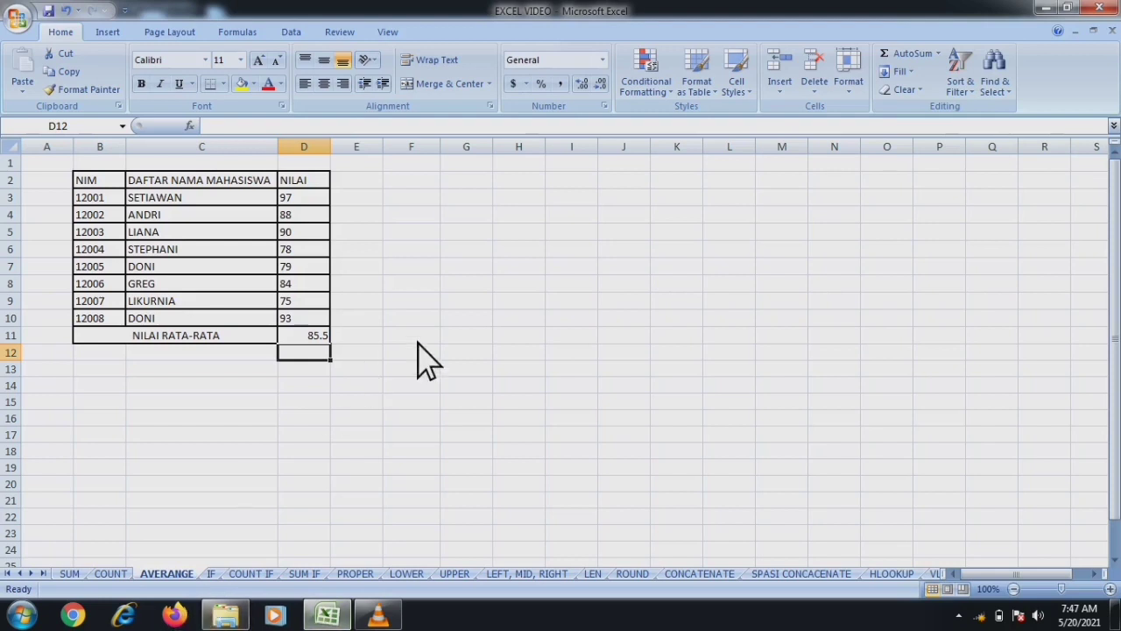
Step: Clear the existing formula from cell D11 in the NILAI RATA-RATA row
left_click(307, 338)
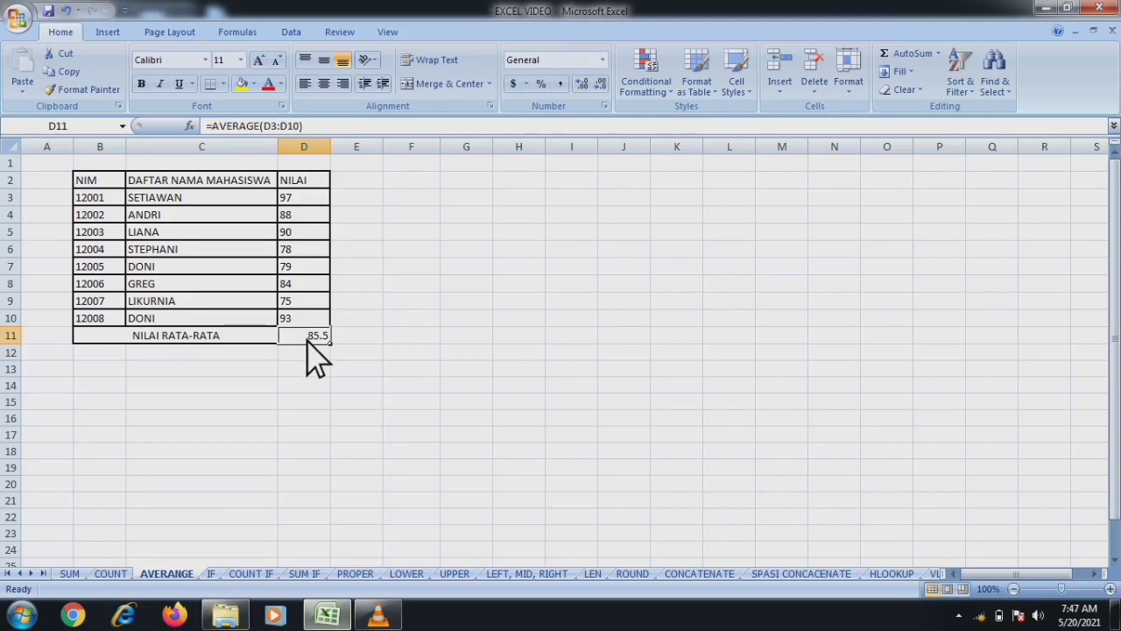
key("BackSpace")
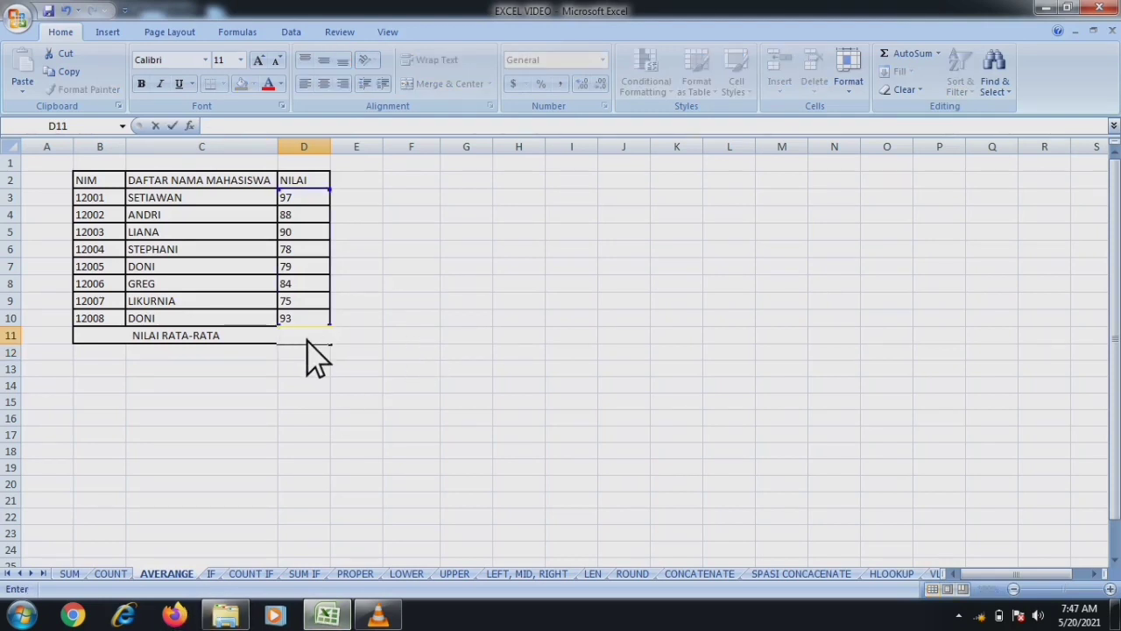
left_click(291, 391)
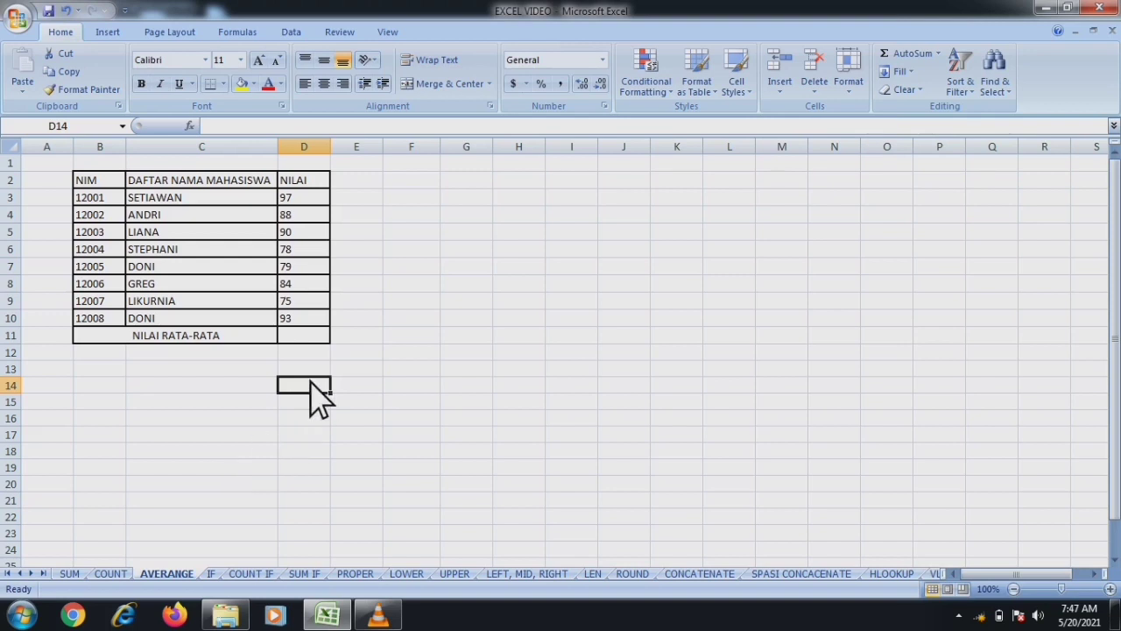
Step: Enter =AVERAGE(D3:D10) in cell D11 to average the NILAI scores
left_click(294, 338)
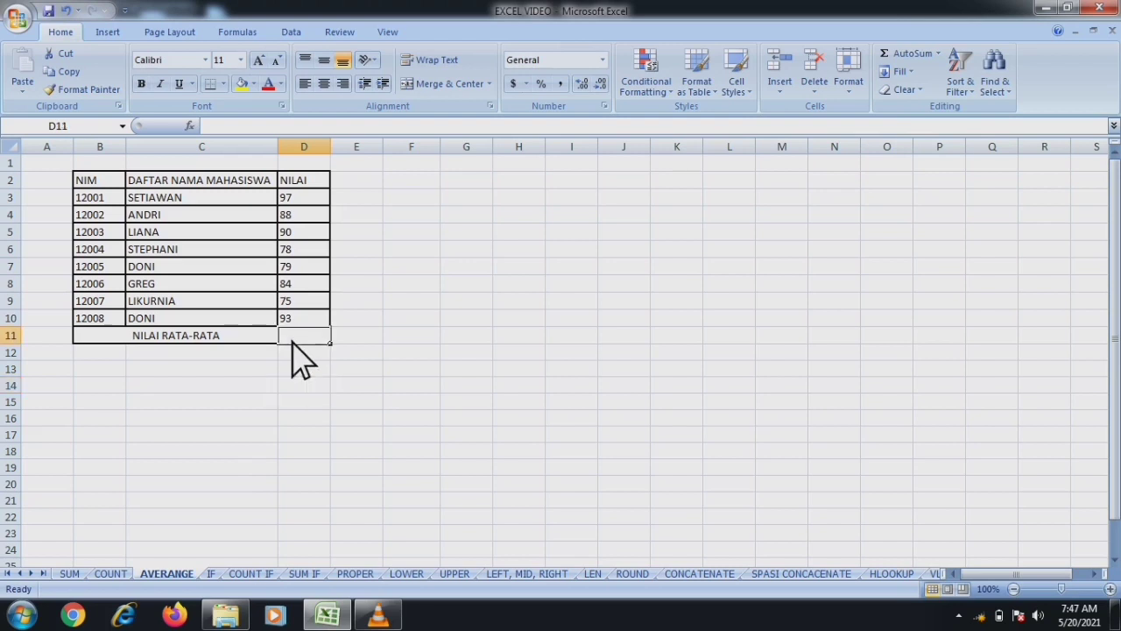
type("=")
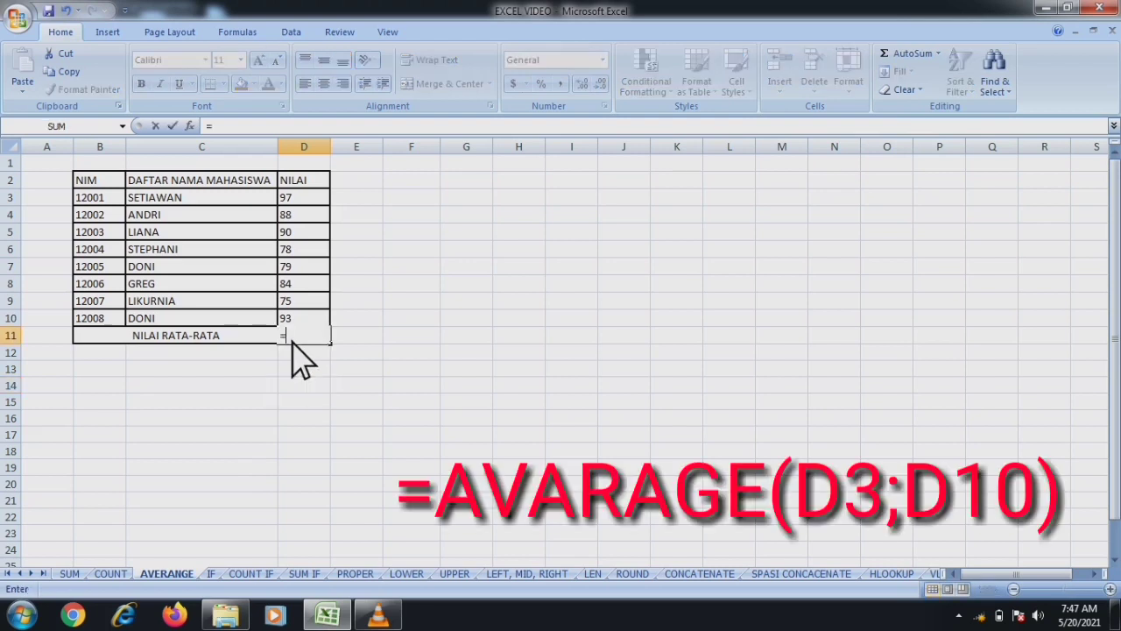
type("A")
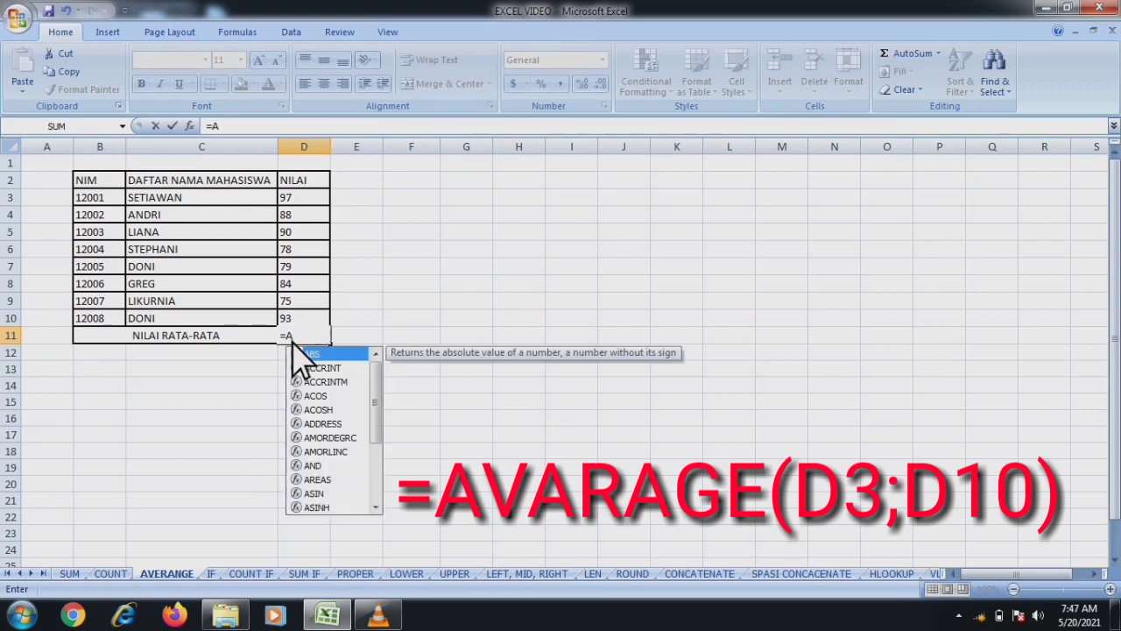
type("VERA")
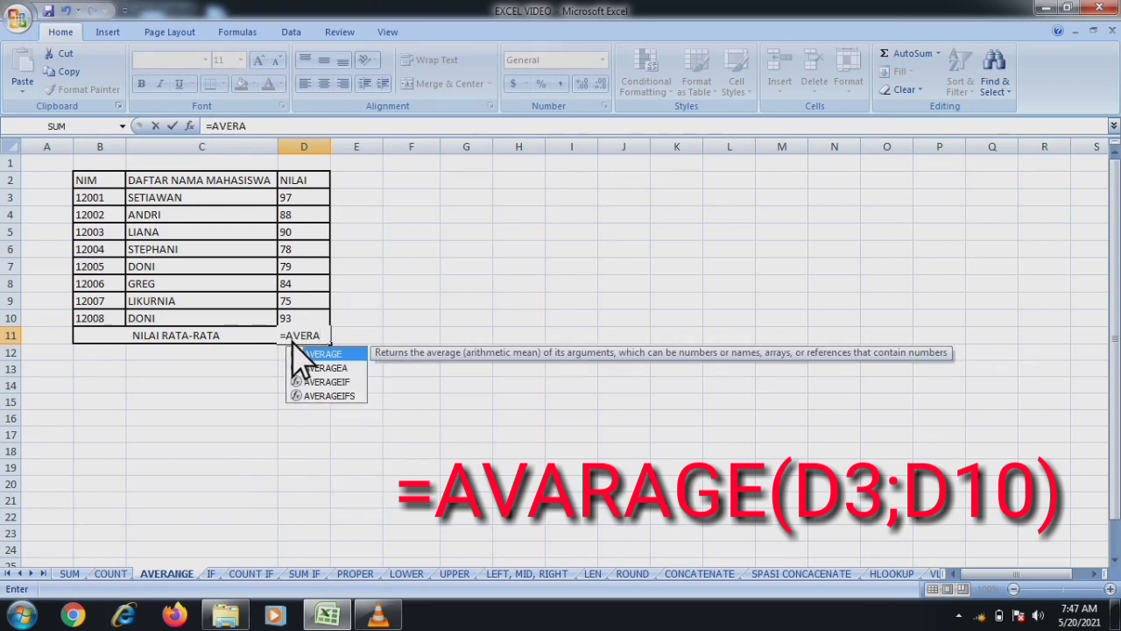
type("GE(")
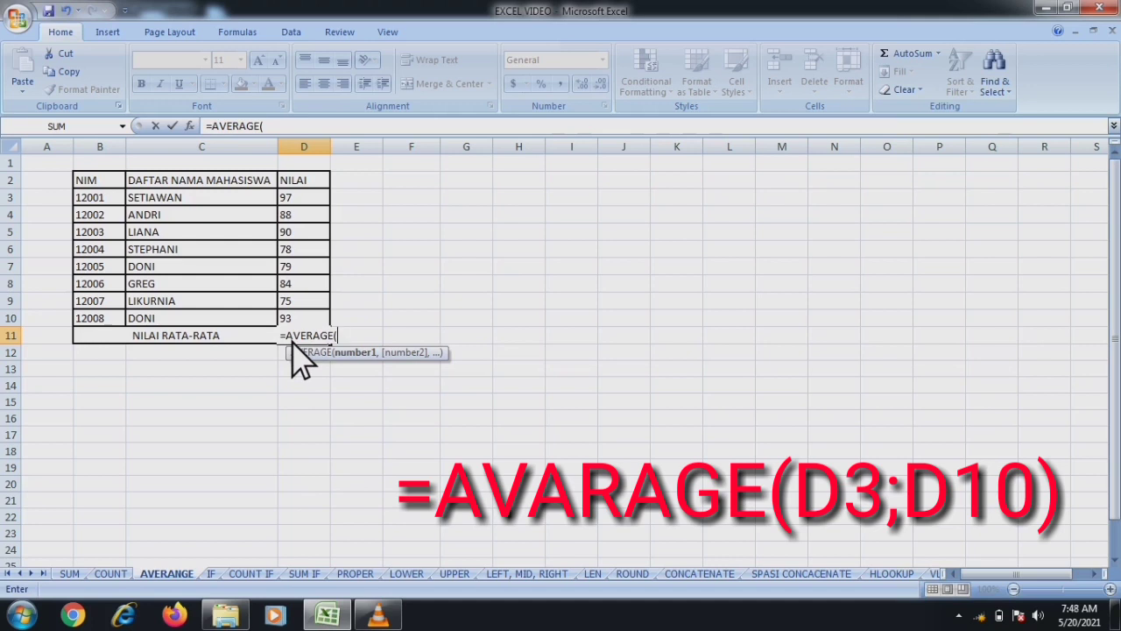
left_click(301, 198)
left_click_drag(300, 198, 302, 335)
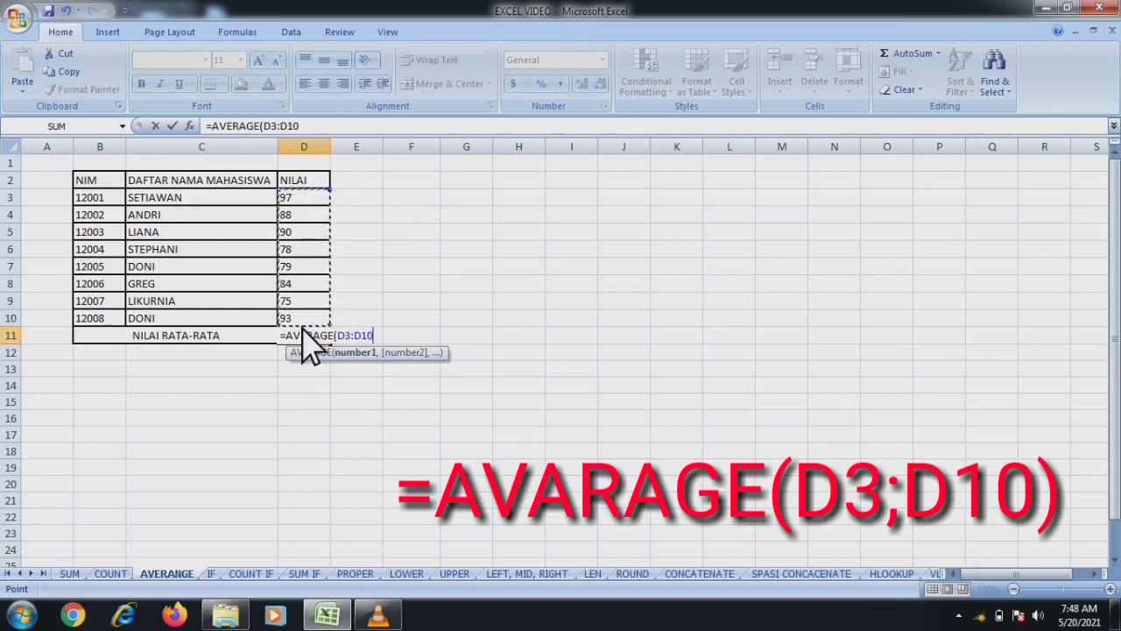
key("Return")
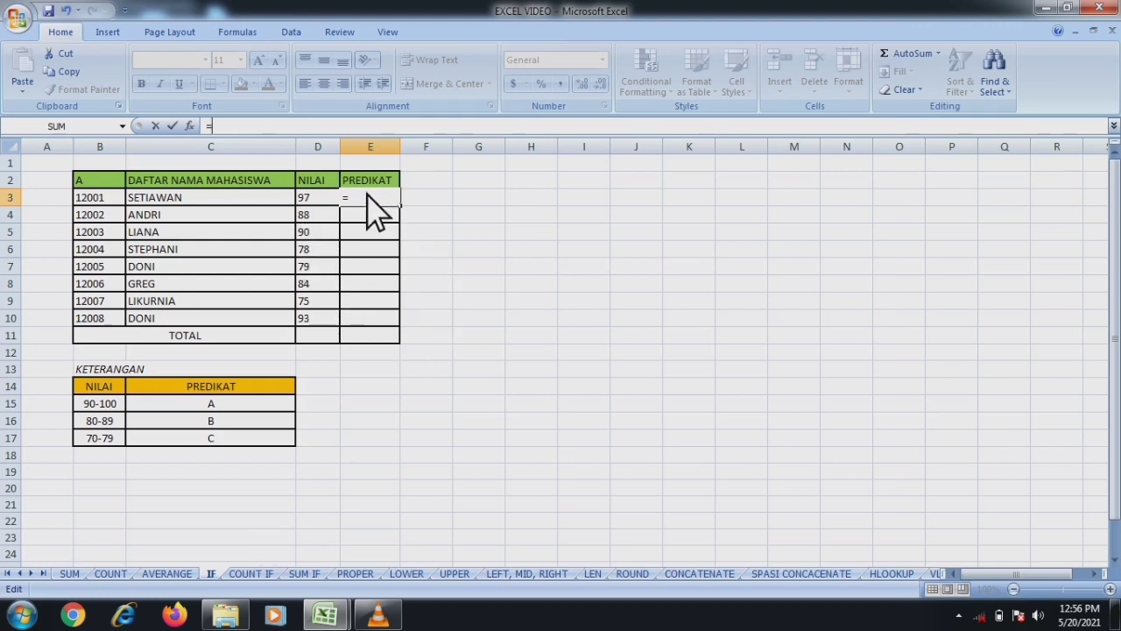
Step: Begin an IF formula in PREDIKAT cell E3 with an AND test whose first condition is D3<=90
key("Escape")
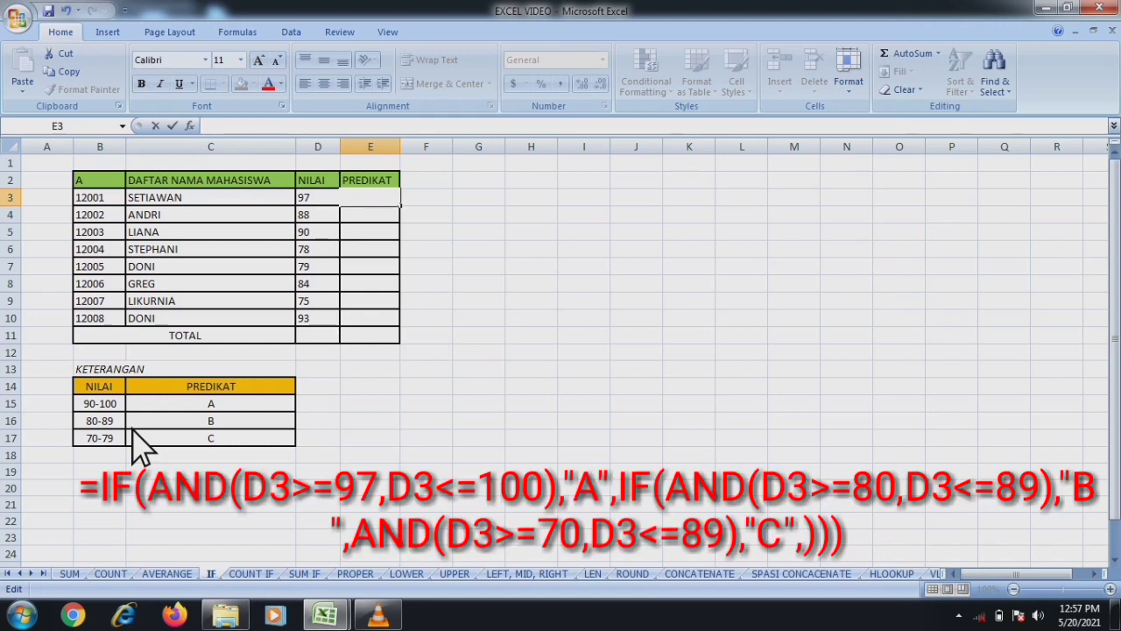
type("=")
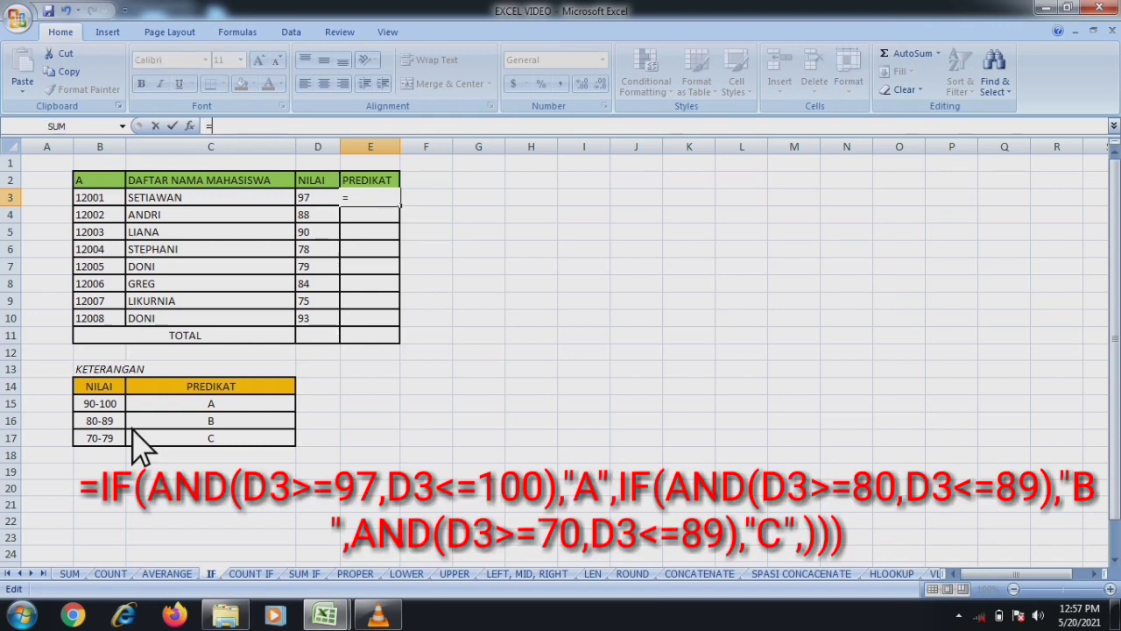
type("IF")
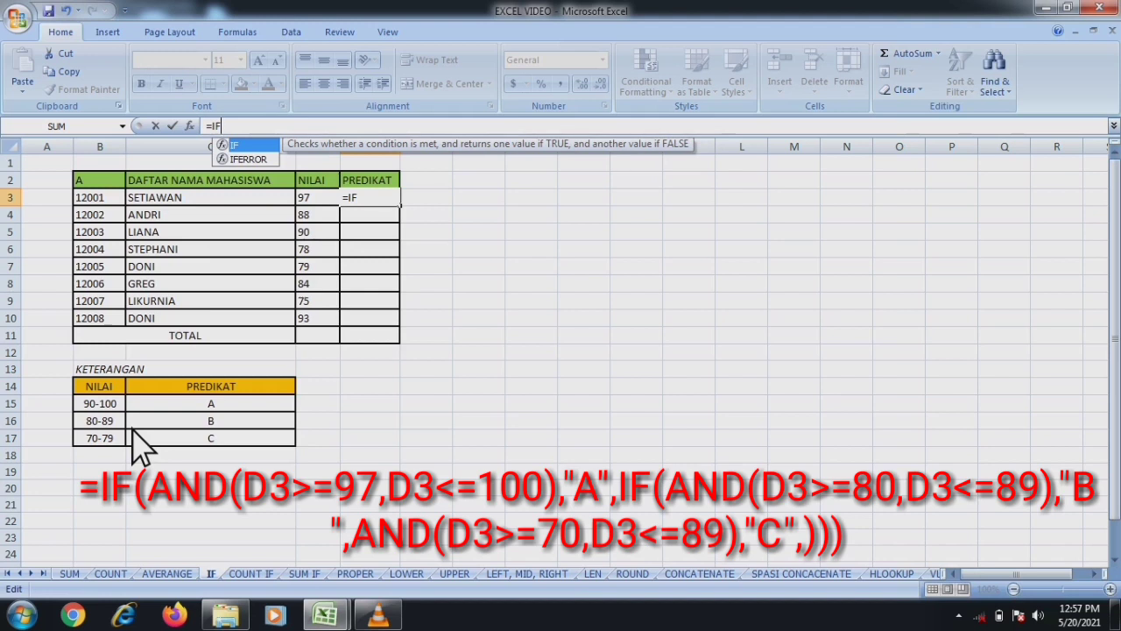
type("(AN")
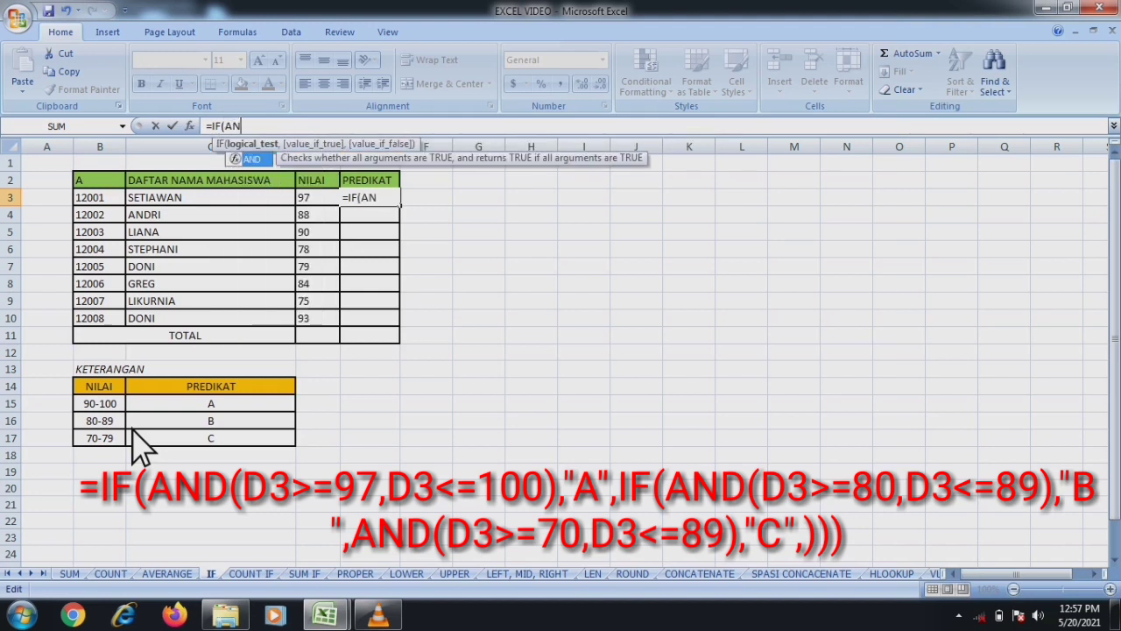
type("D(")
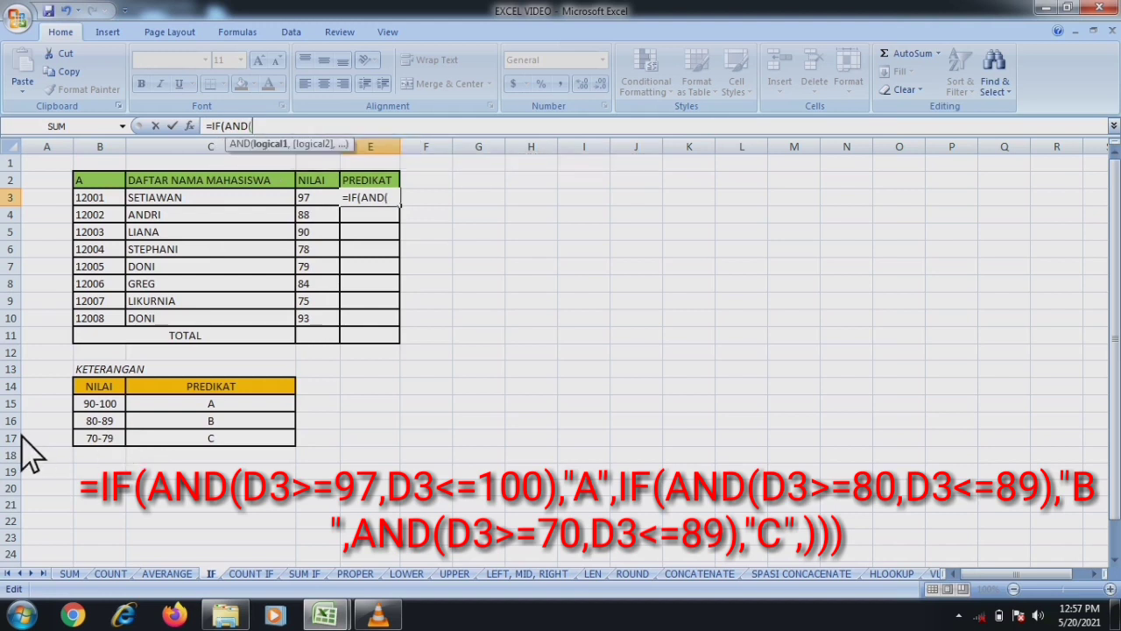
left_click(322, 198)
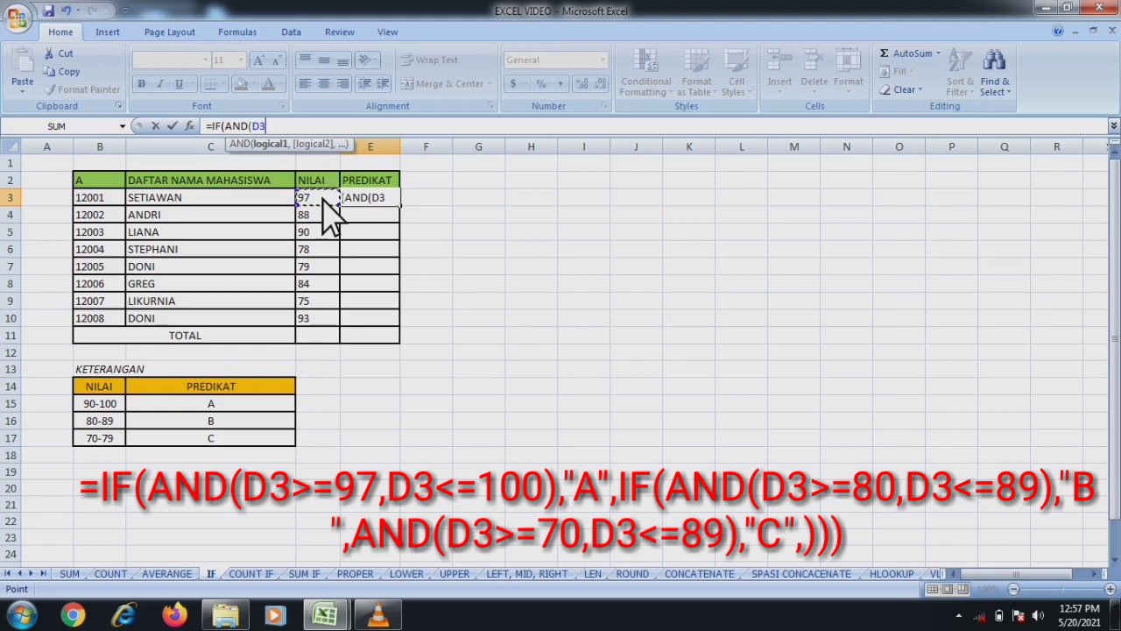
type("<=90,")
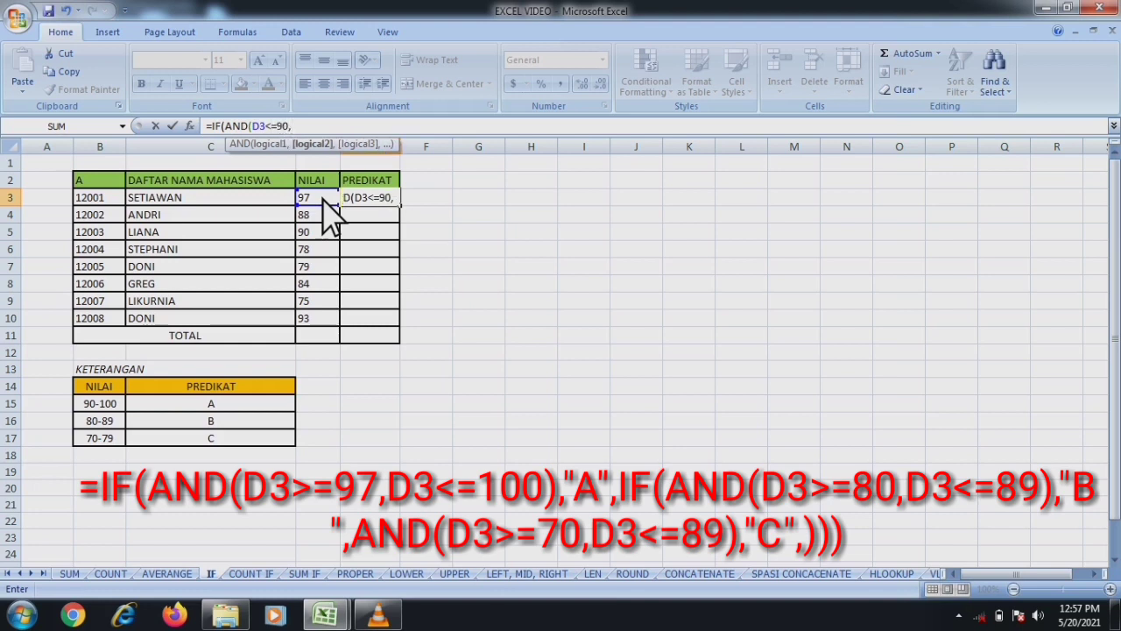
Step: Add D3<=100 as the second AND condition in the E3 formula and return "A" when the test is true
left_click(323, 198)
type("<=100:")
key("BackSpace")
type(")")
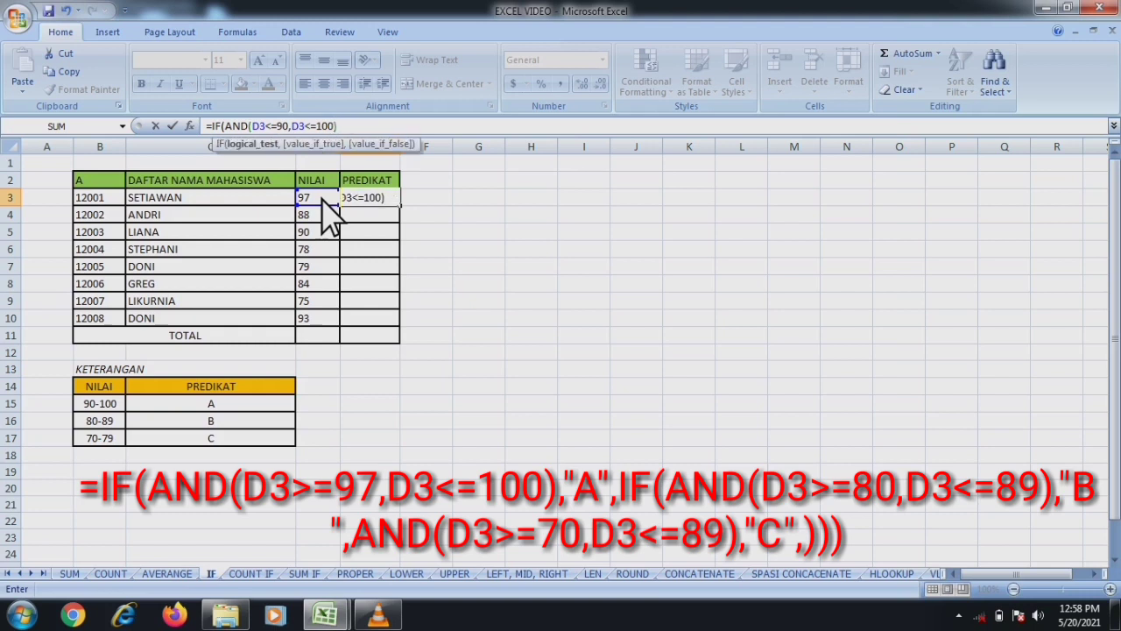
type(",")
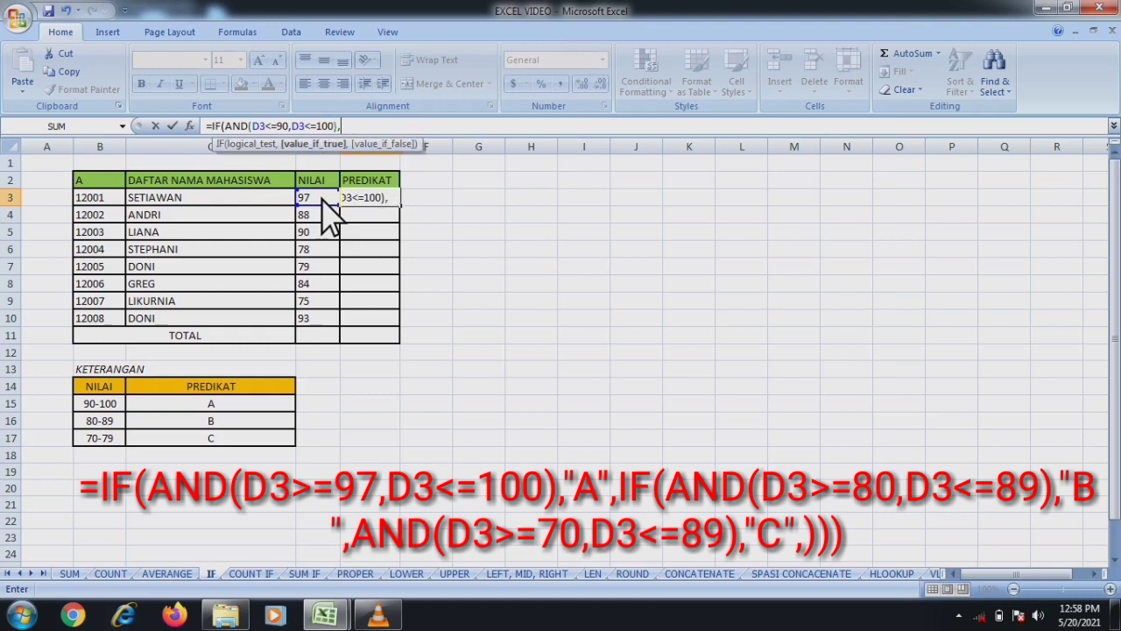
type("\"A\",")
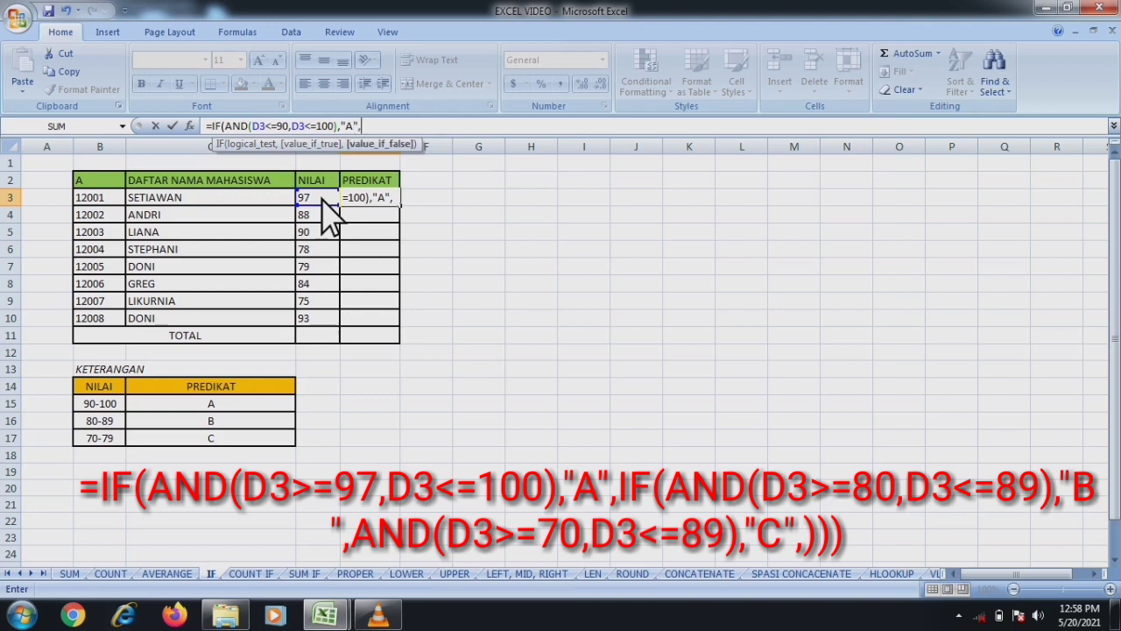
Step: Nest a second IF with an AND test on D3 as the value if false, starting its first condition with D3>
type("IF")
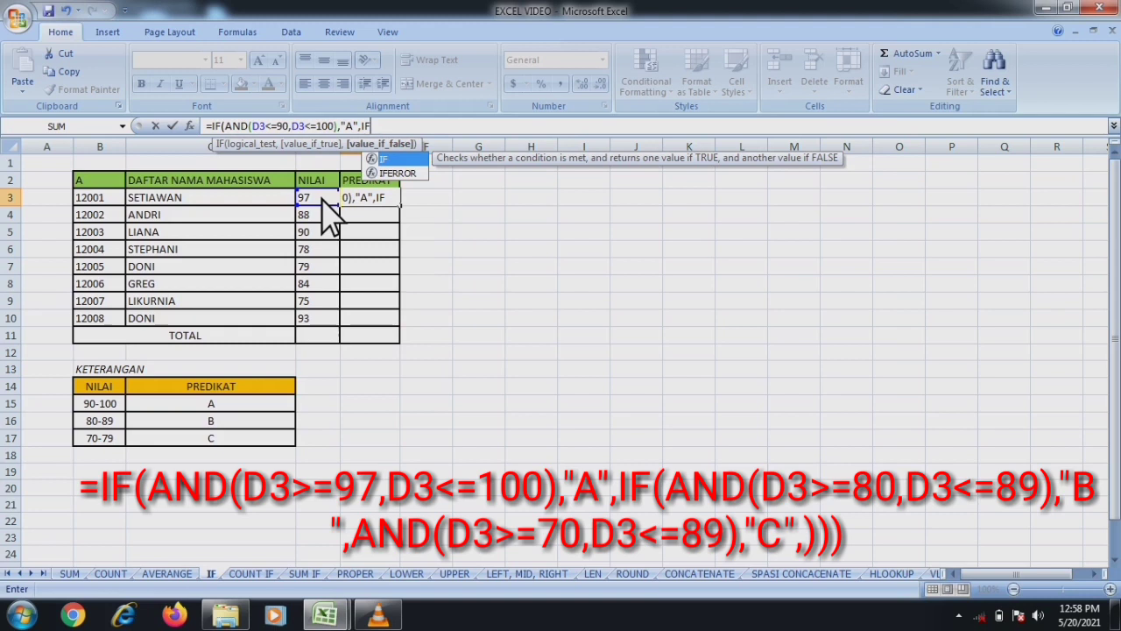
type("(A")
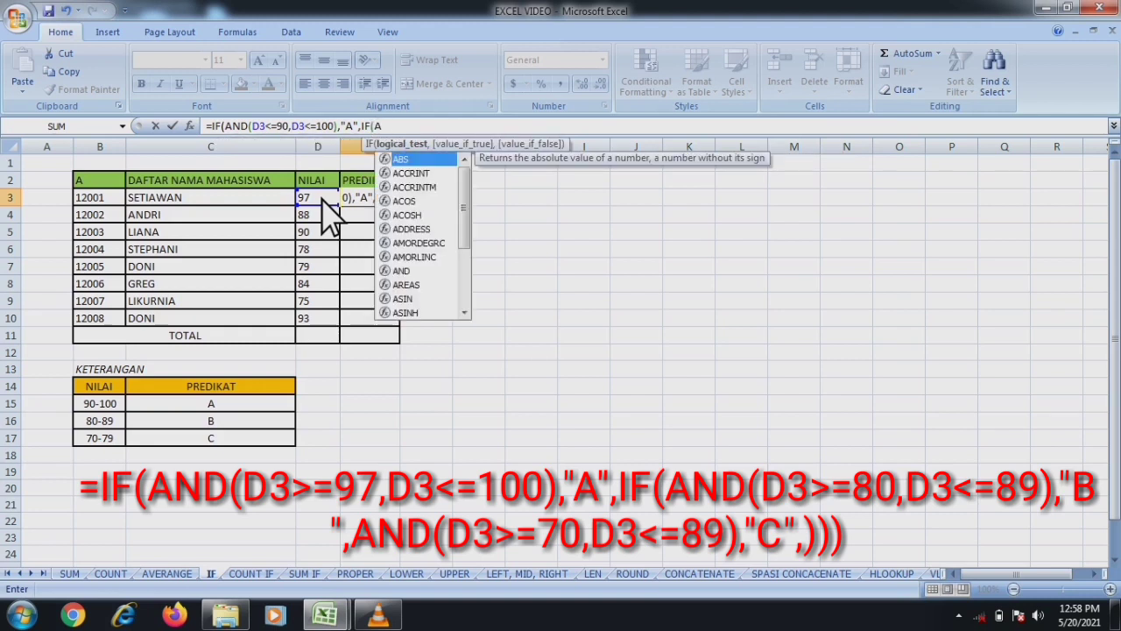
type("ND")
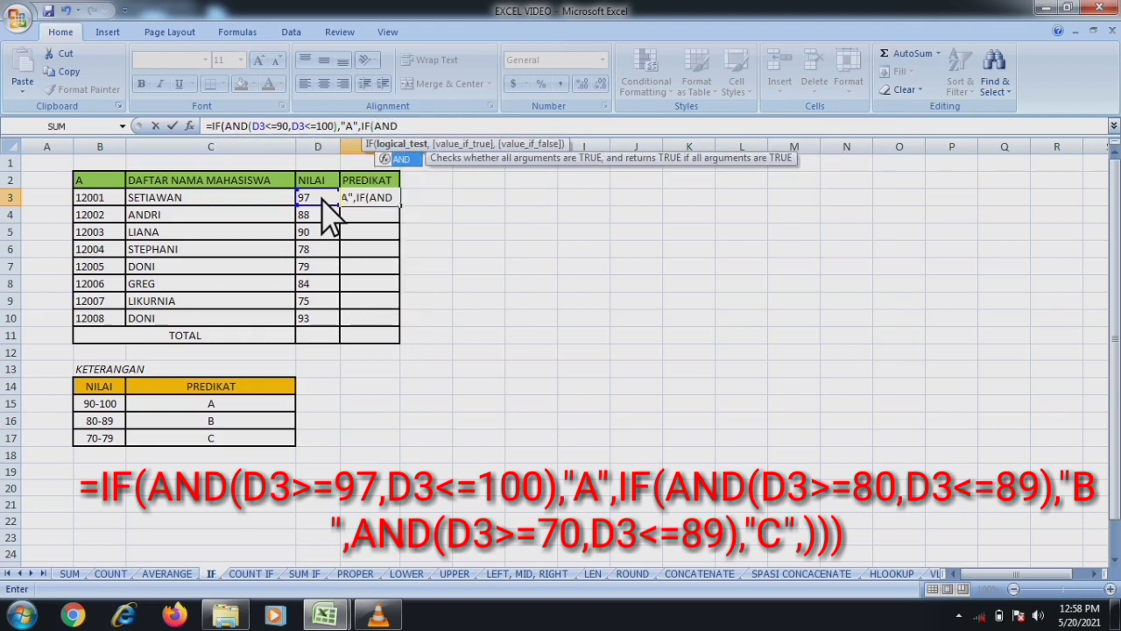
type("(")
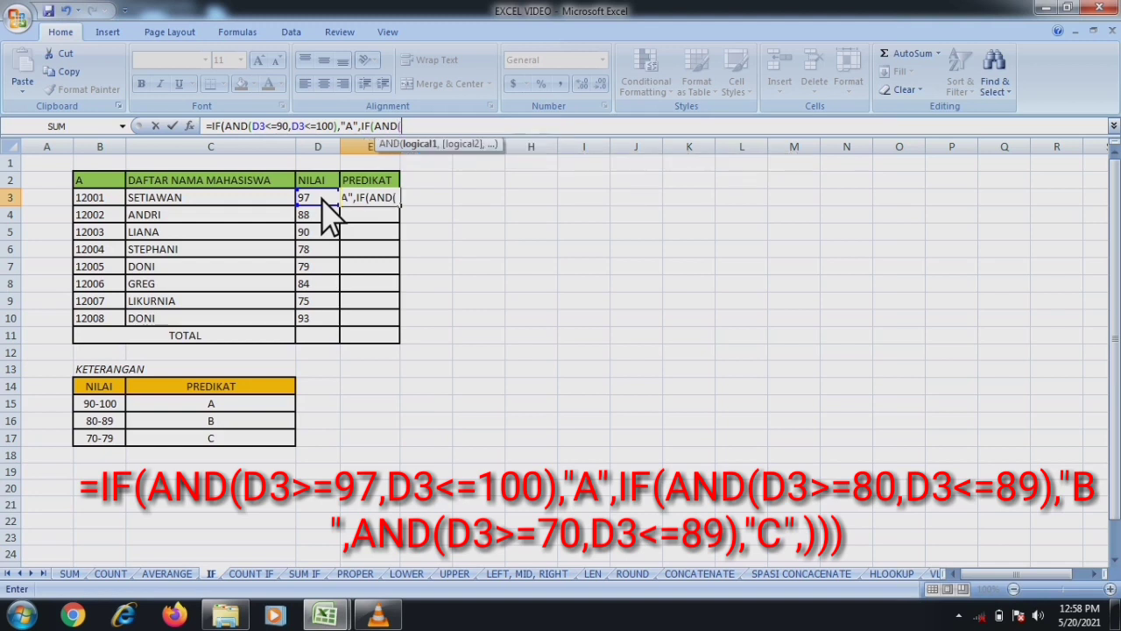
left_click(322, 199)
type(">")
Step: Correct the first AND condition of the E3 formula to D3>=90
left_click(272, 126)
key("BackSpace")
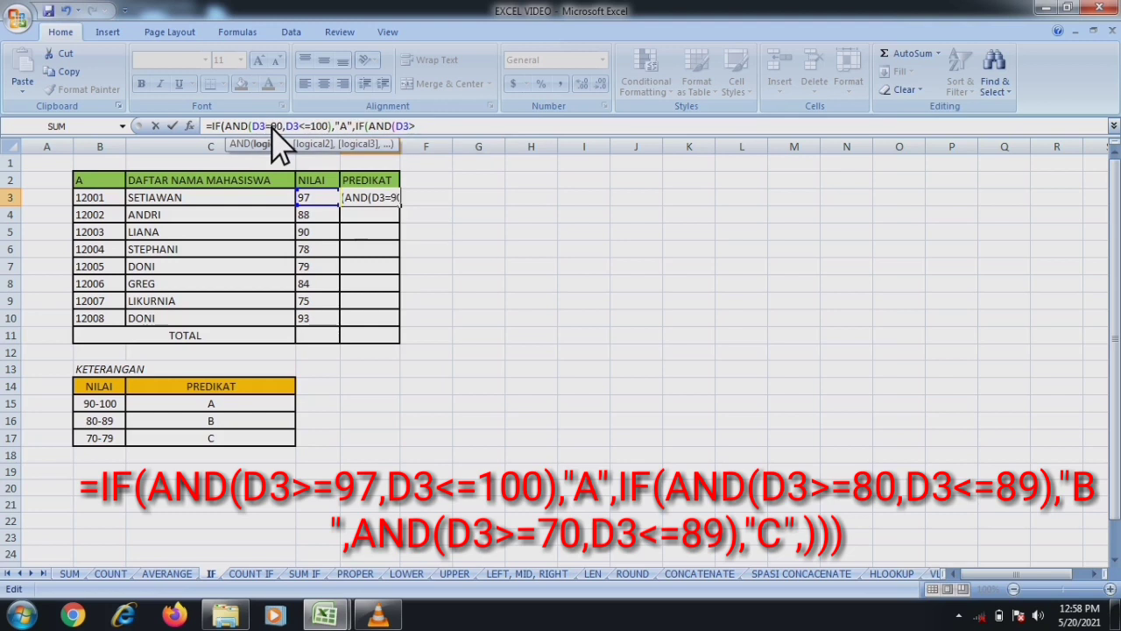
type(">")
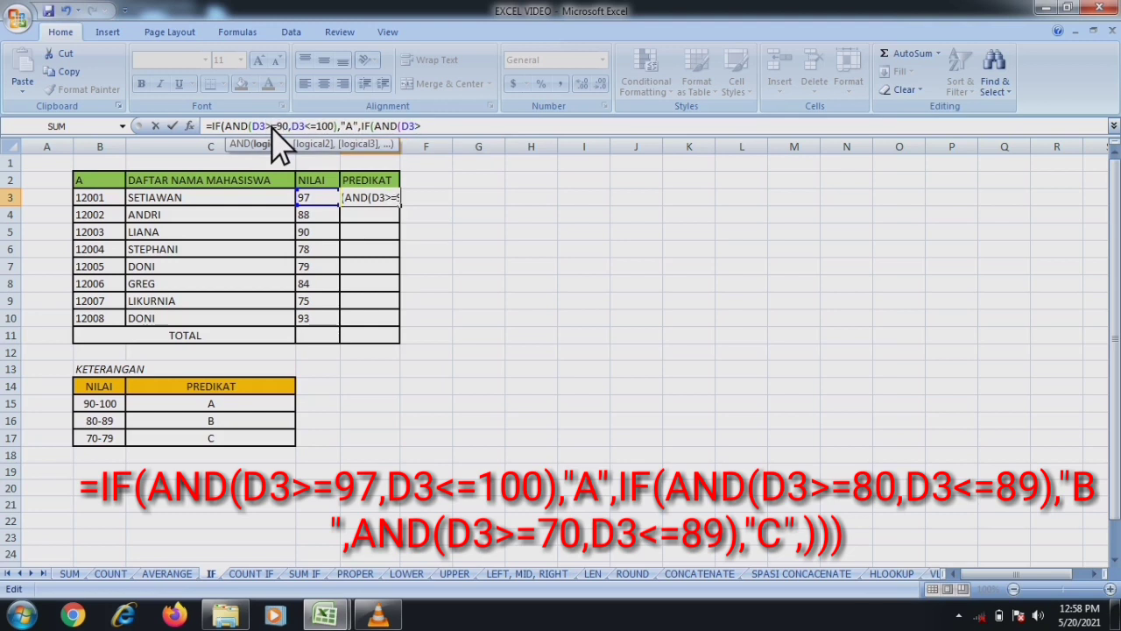
Step: Complete the second AND test at the end of the formula with D3>=80 and D3<=89, returning "B" when true
key("Right")
key("Right")
key("Right")
key("Right")
key("Right")
key("Right")
key("Right")
key("Right")
key("Right")
key("Right")
key("Right")
key("Right")
key("Right")
key("Right")
key("Right")
key("Right")
key("Right")
key("Right")
key("Right")
key("Right")
key("Right")
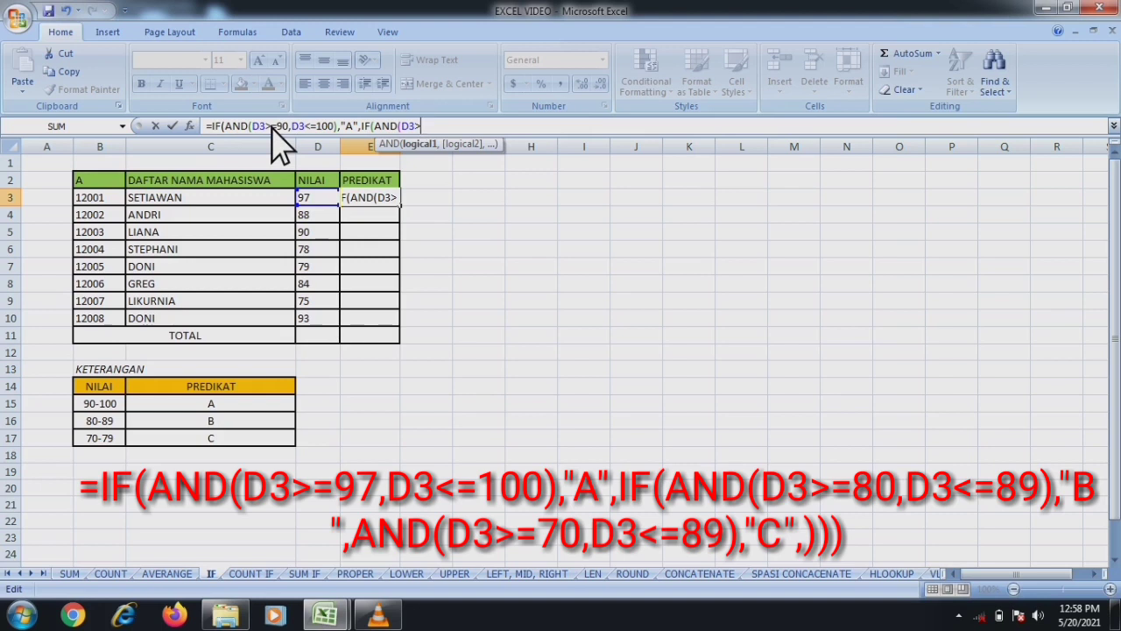
type("=80")
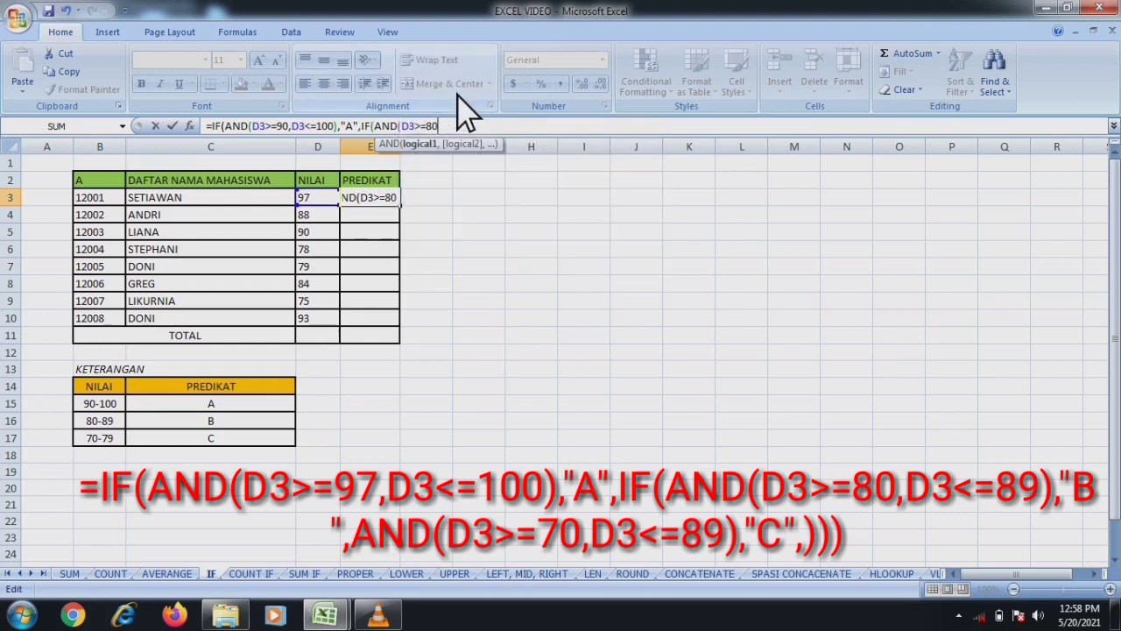
type(",")
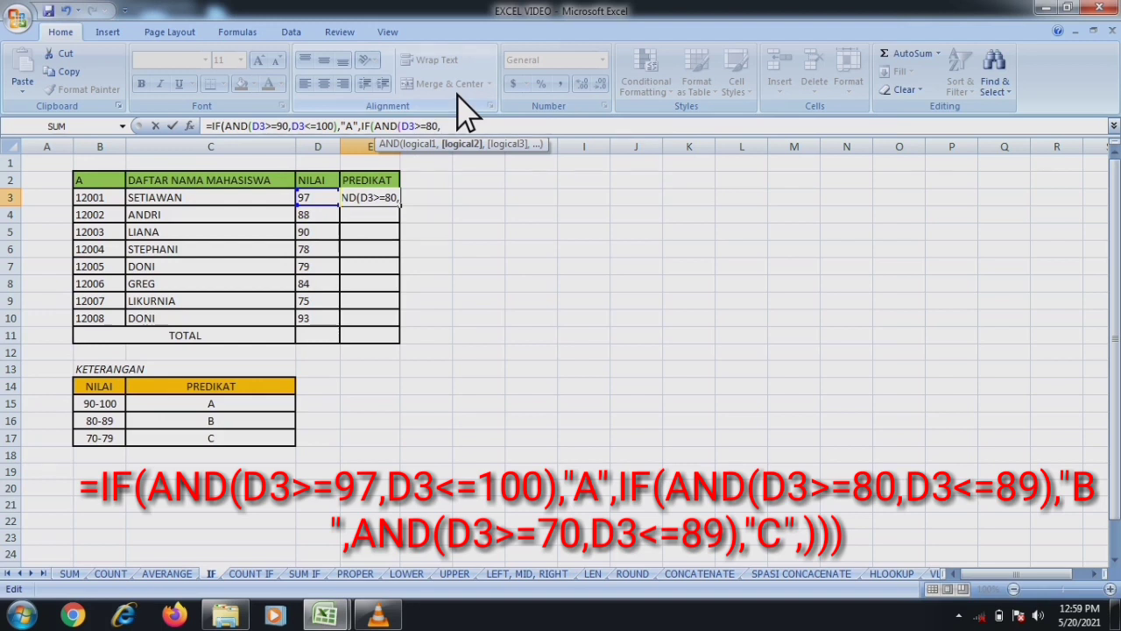
left_click(320, 202)
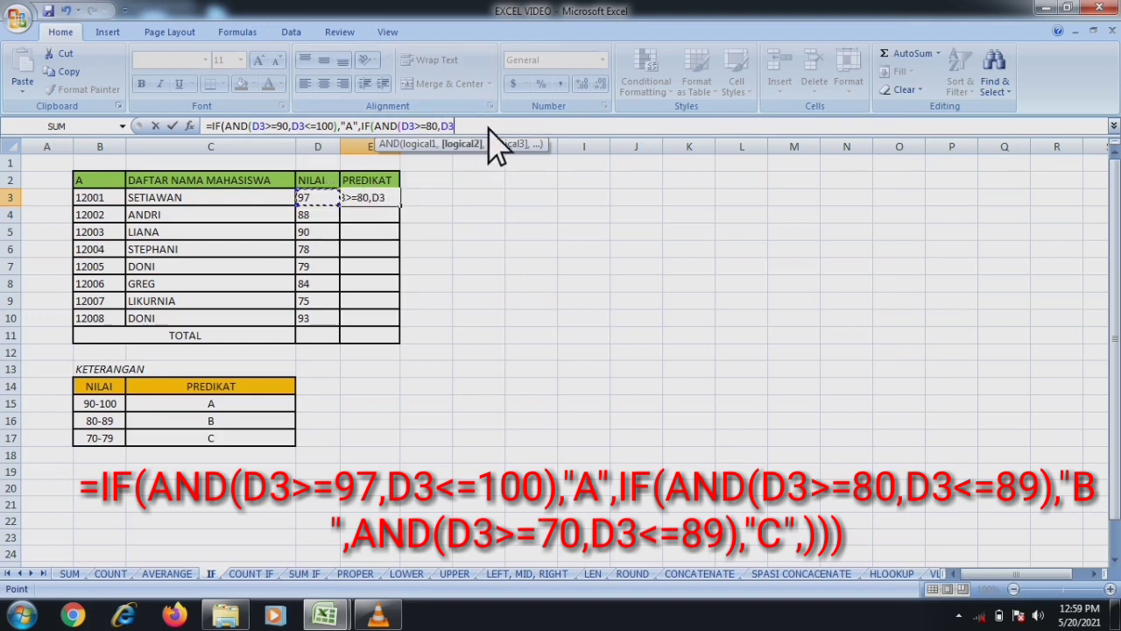
type("<=89")
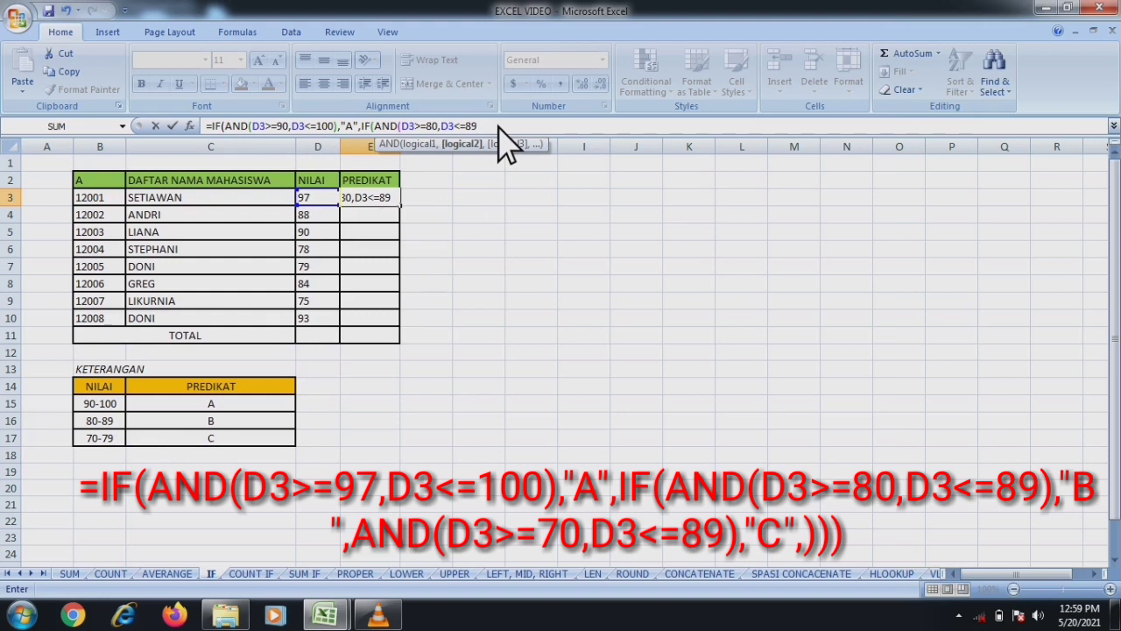
type("),")
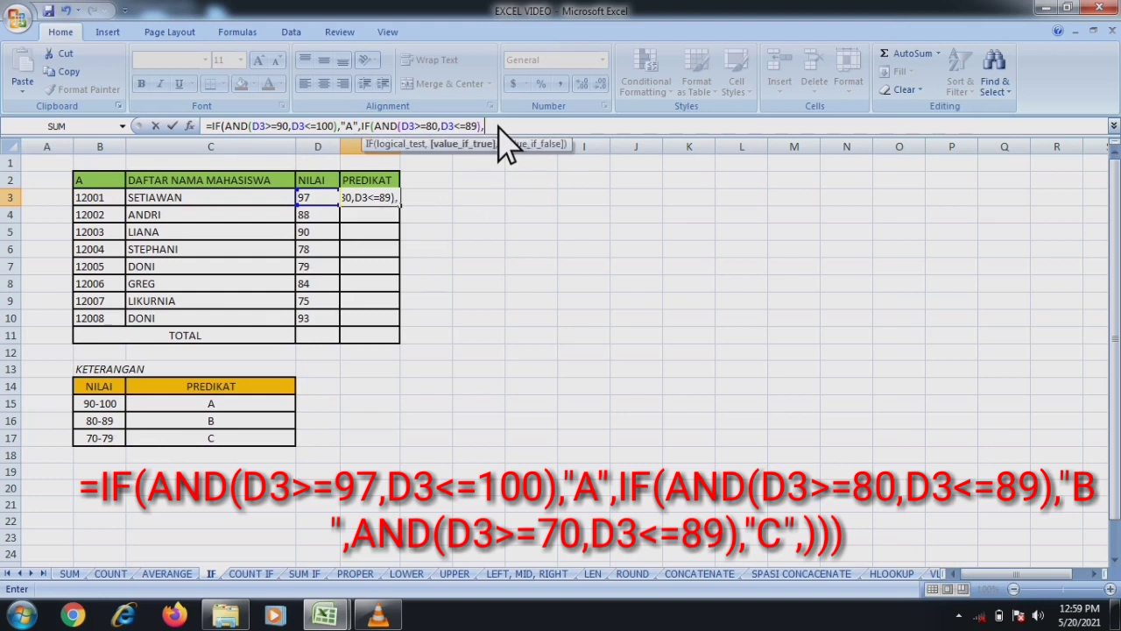
type("\"B\",I")
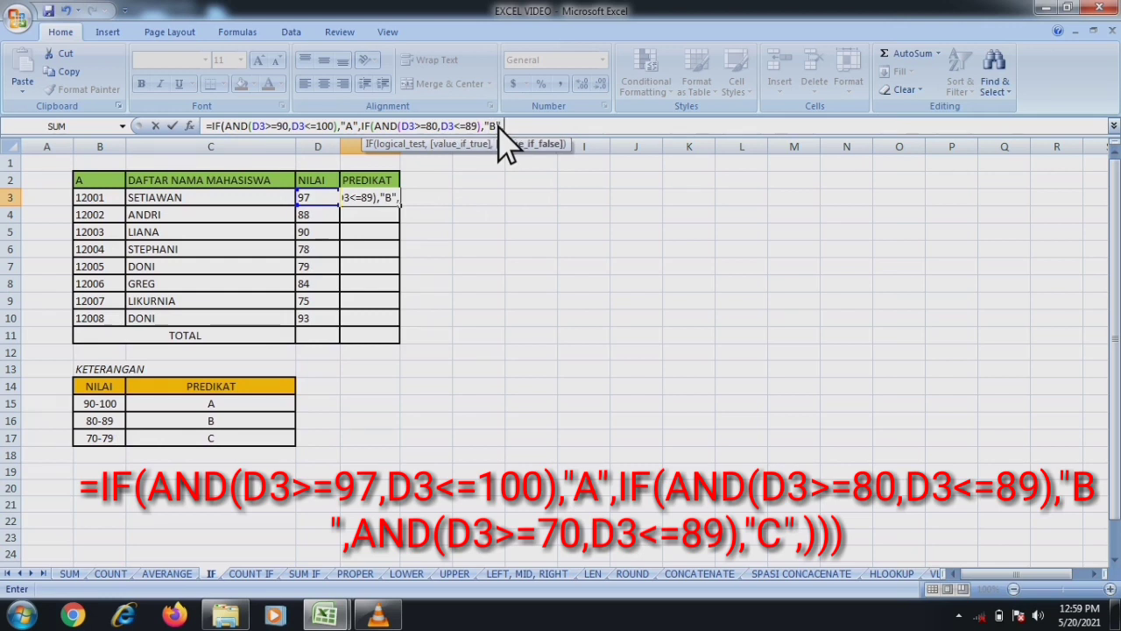
Step: Nest a third IF whose AND test checks D3>70 and D3<=79
type("F")
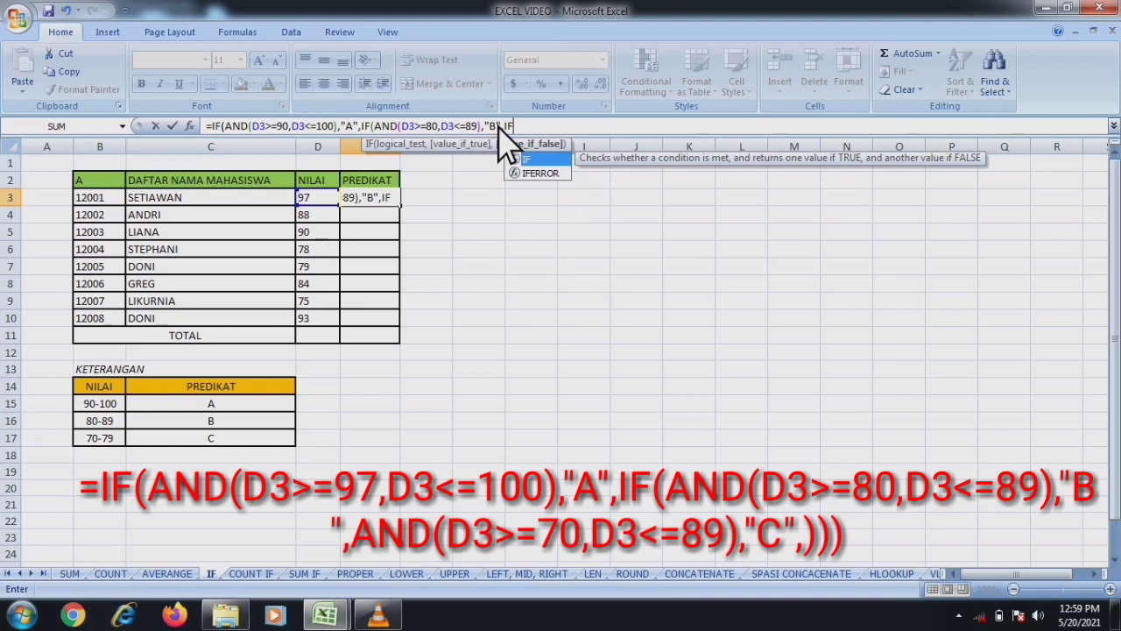
type("(")
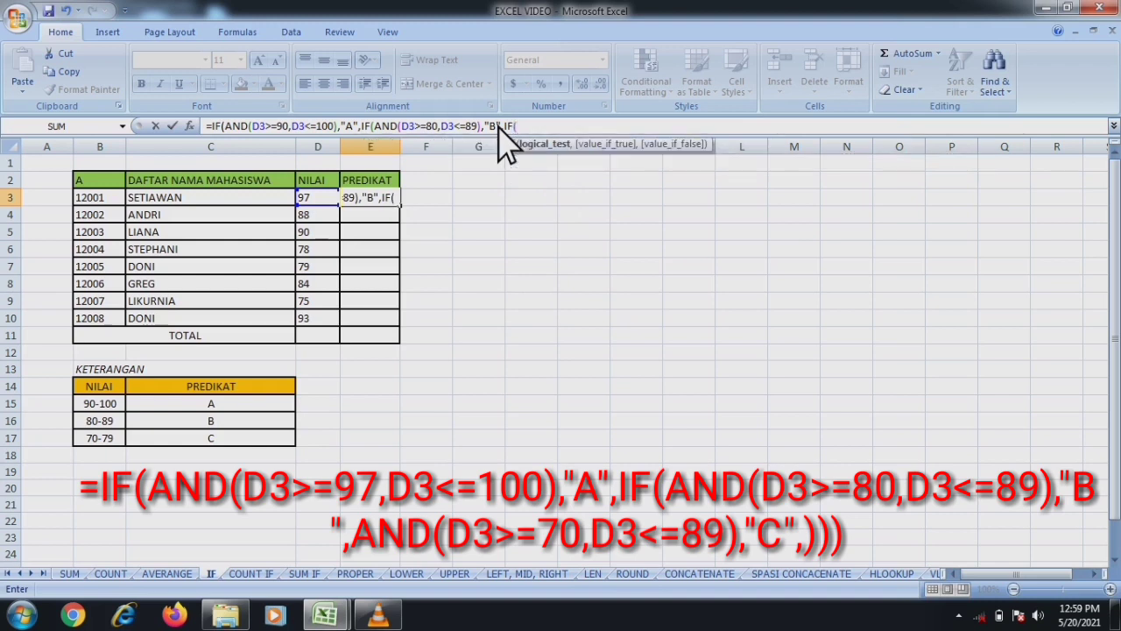
type("AND")
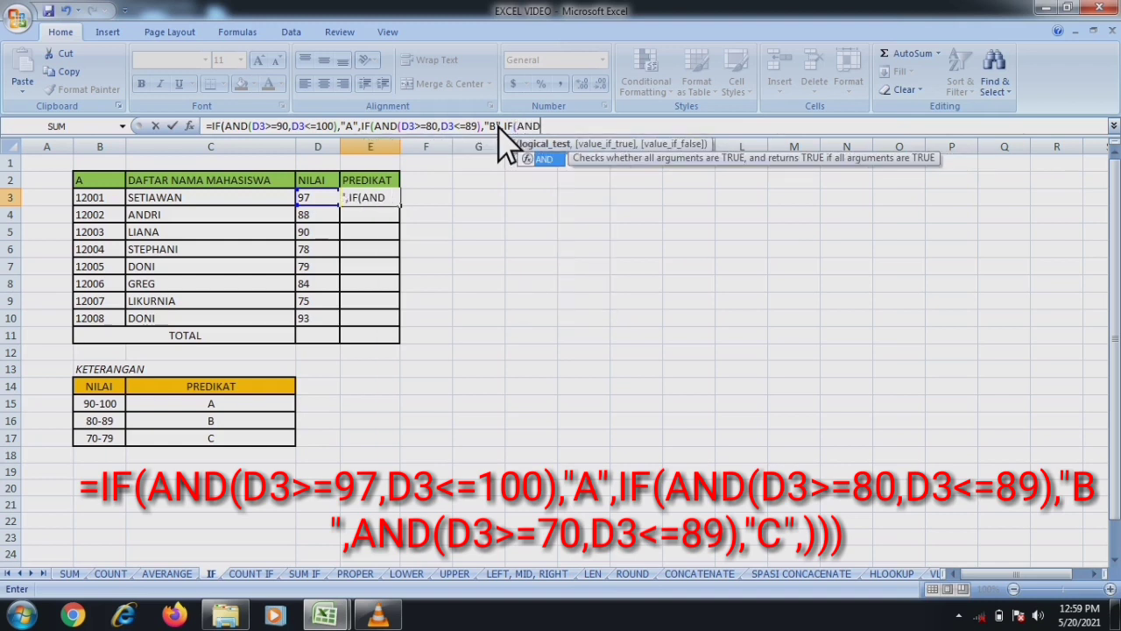
type("*")
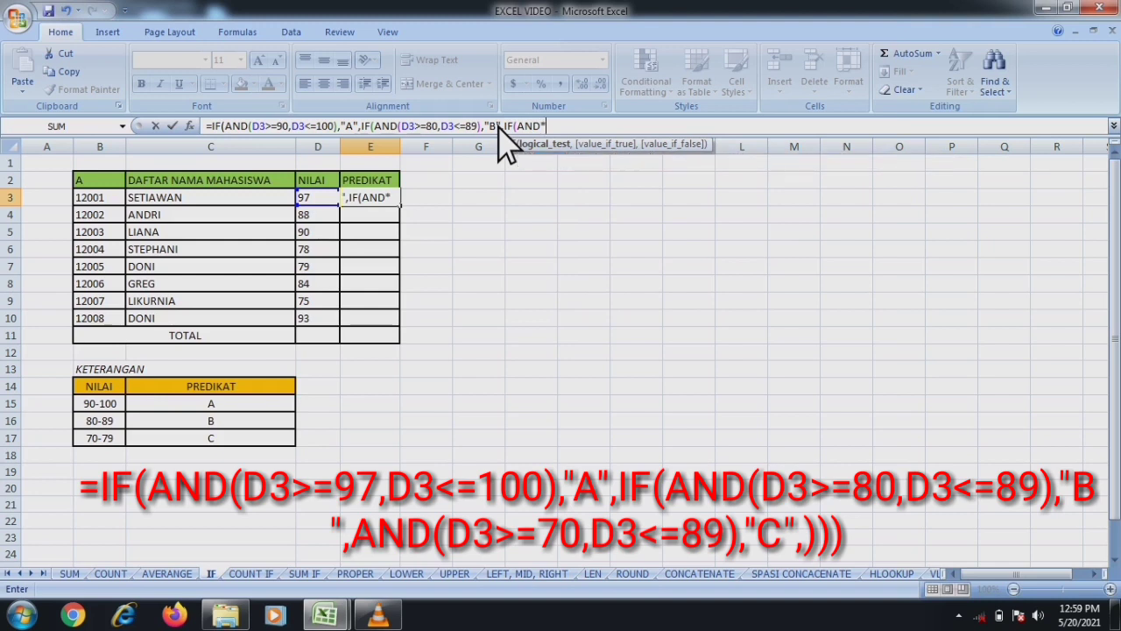
key("BackSpace")
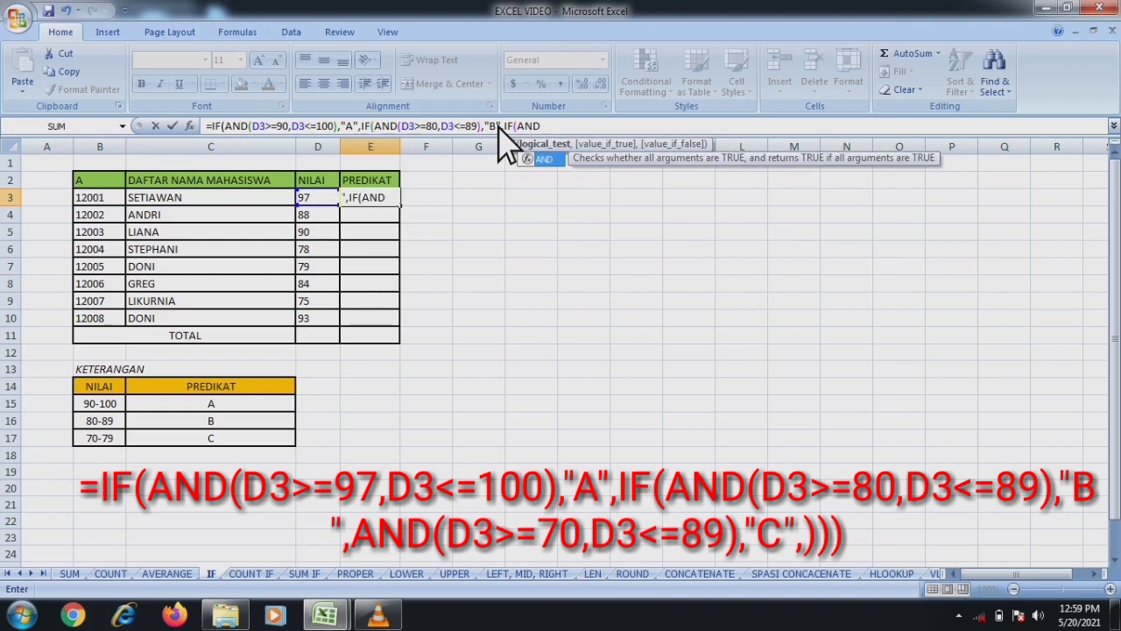
type("(")
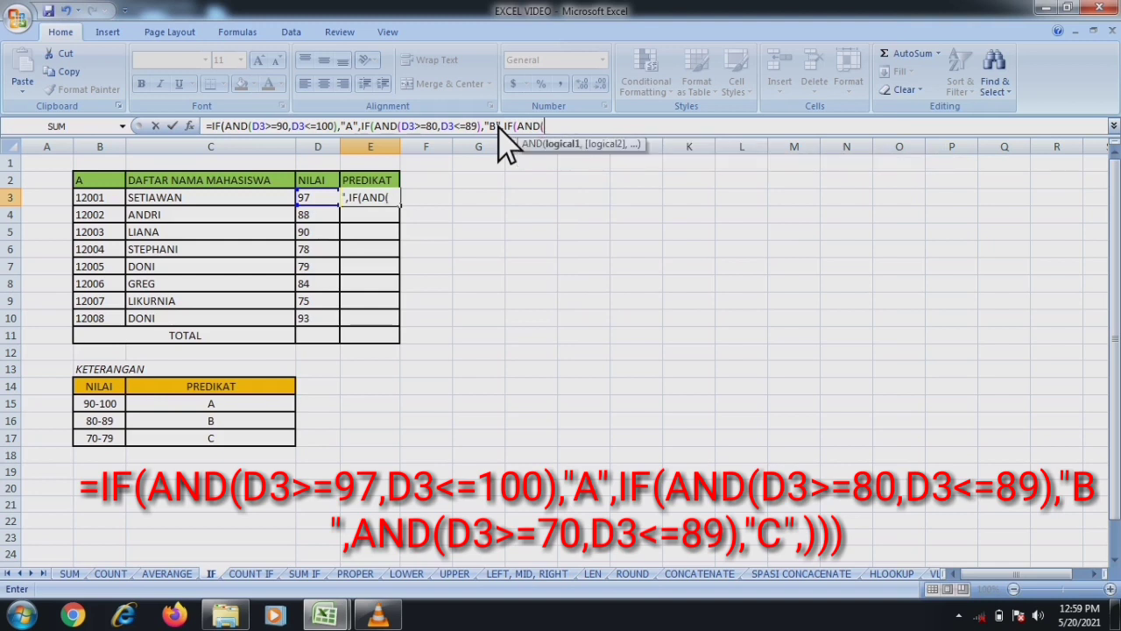
left_click(309, 199)
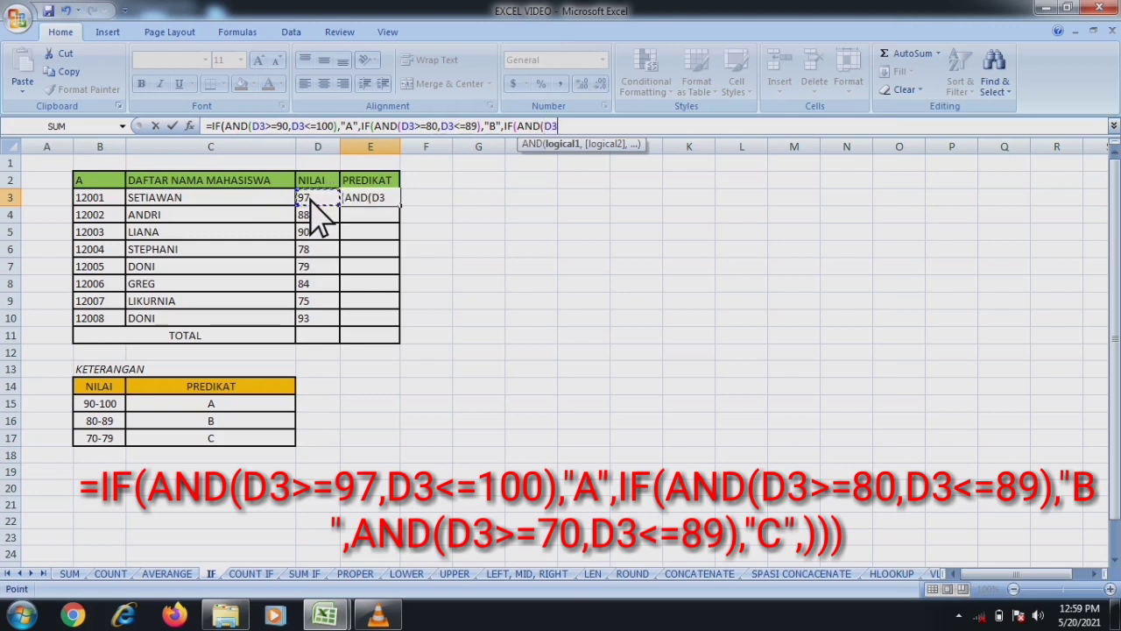
type(">70,")
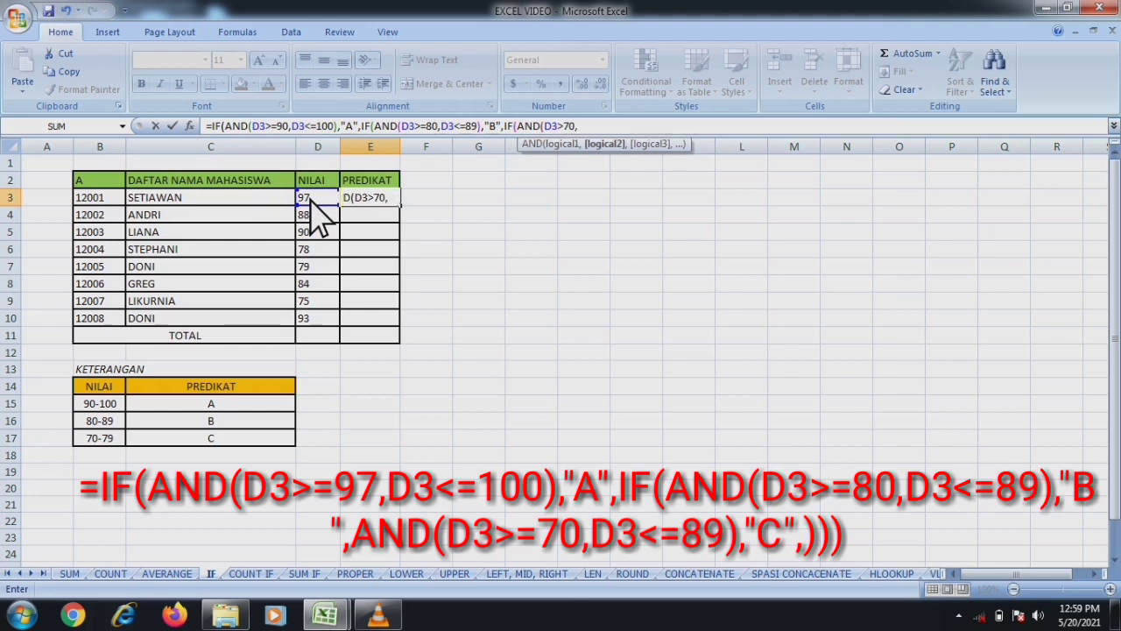
left_click(310, 200)
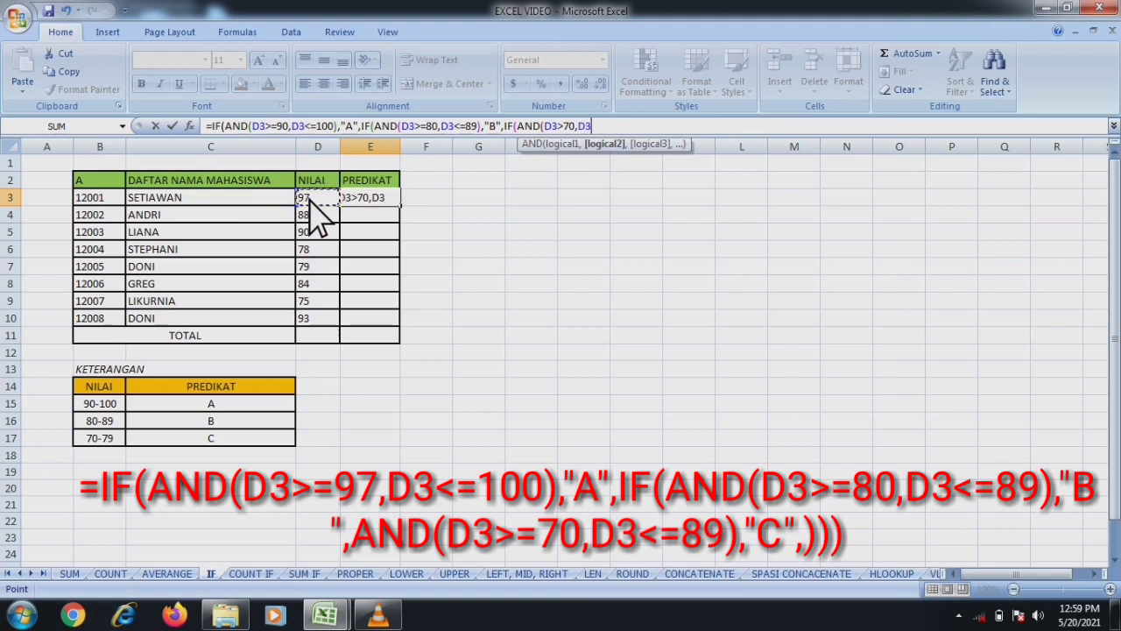
type("<=")
type("7")
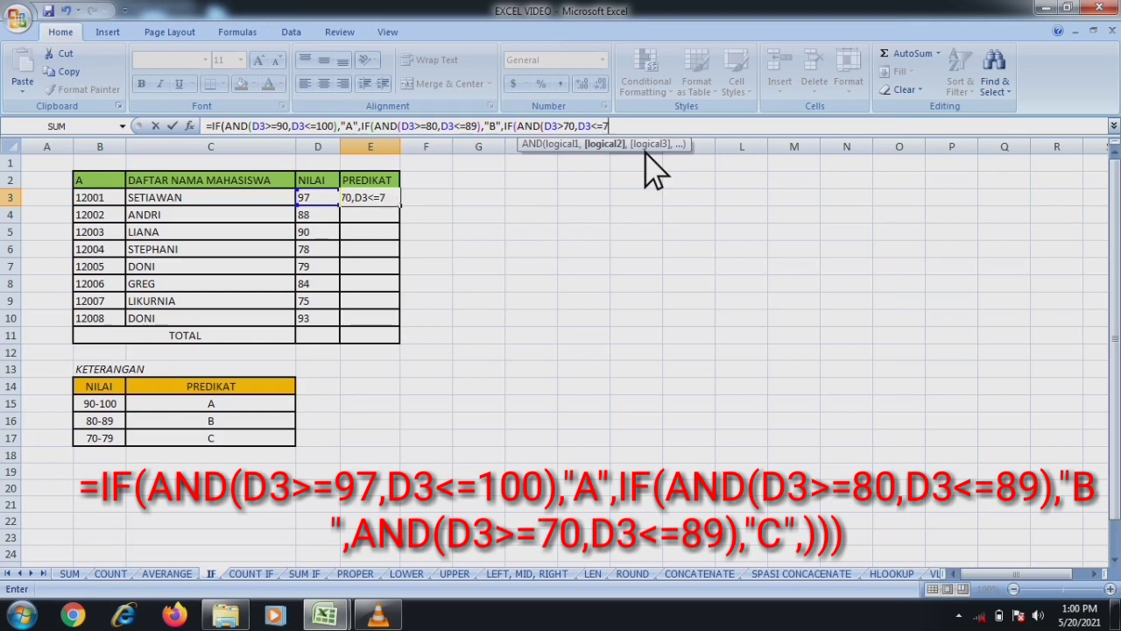
type("9)")
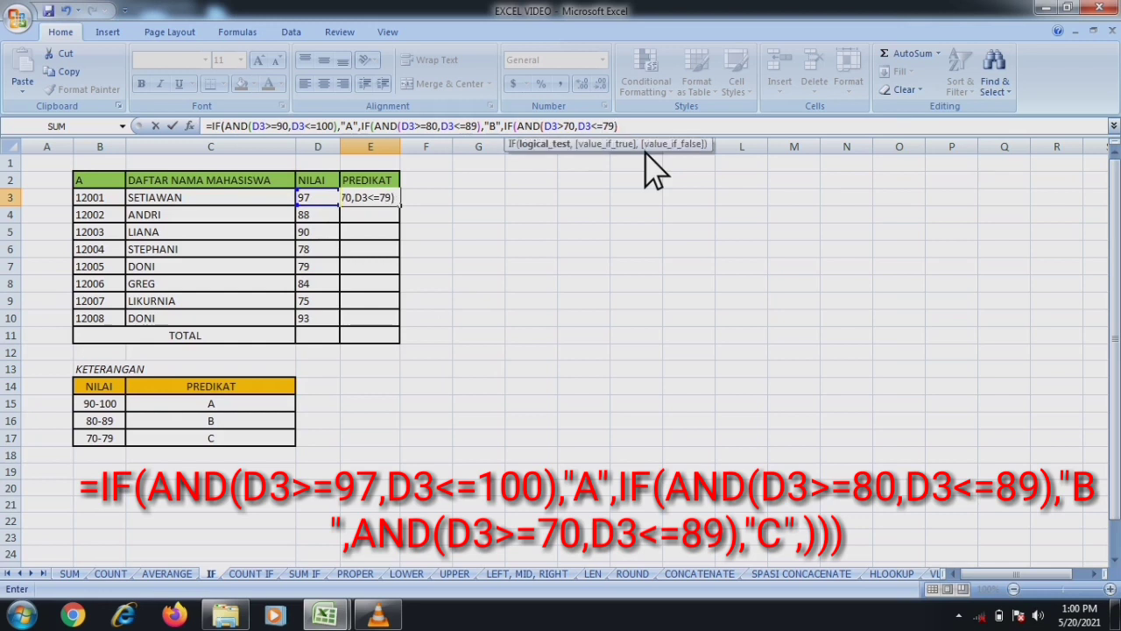
Step: Return "C" for the third test and enter the formula in E3, accepting Excel's proposed correction
type(",")
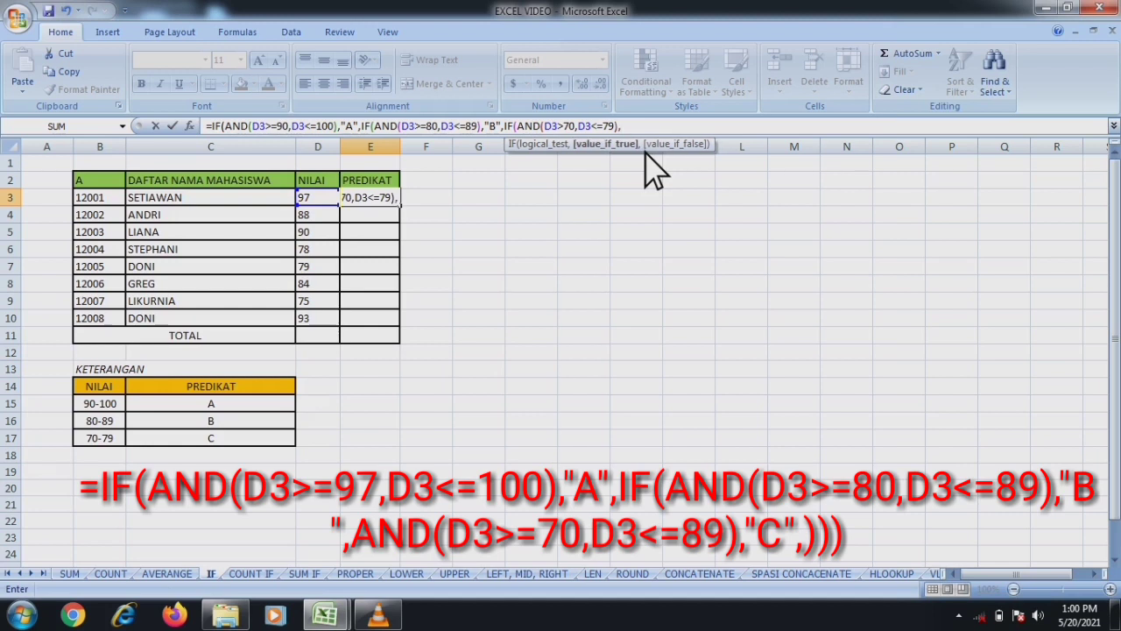
type("\"C\",")
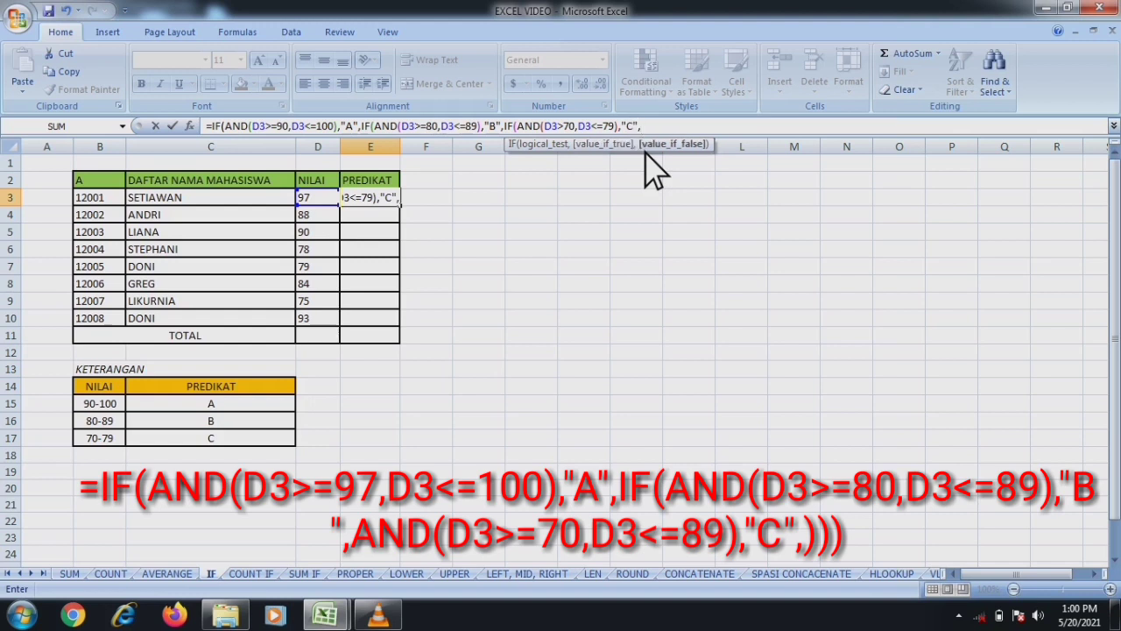
key("Return")
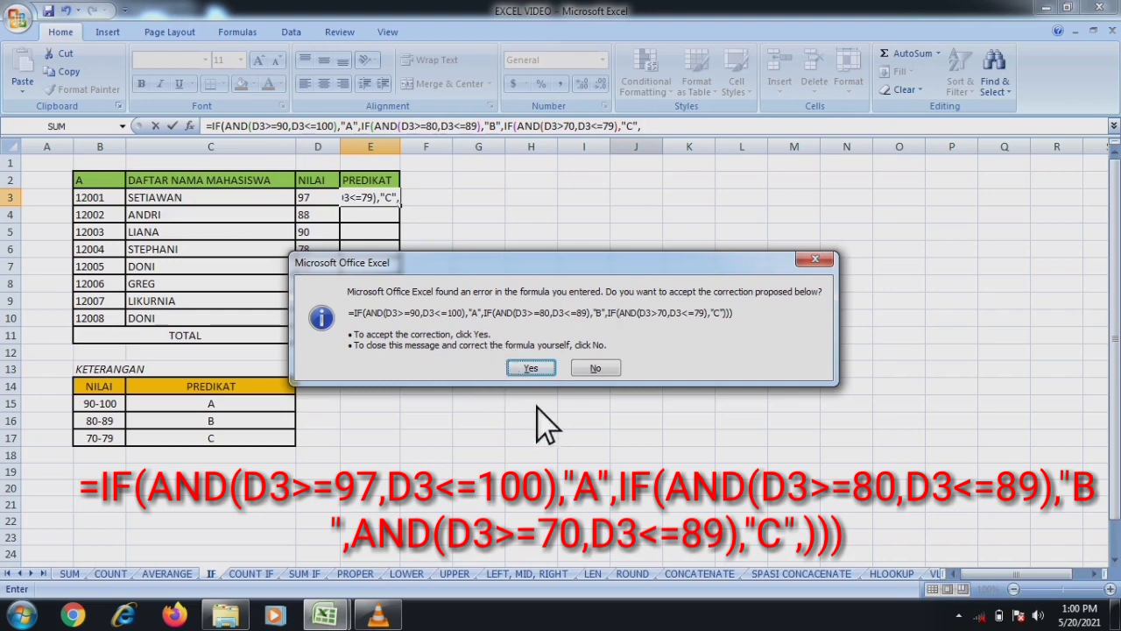
left_click(531, 369)
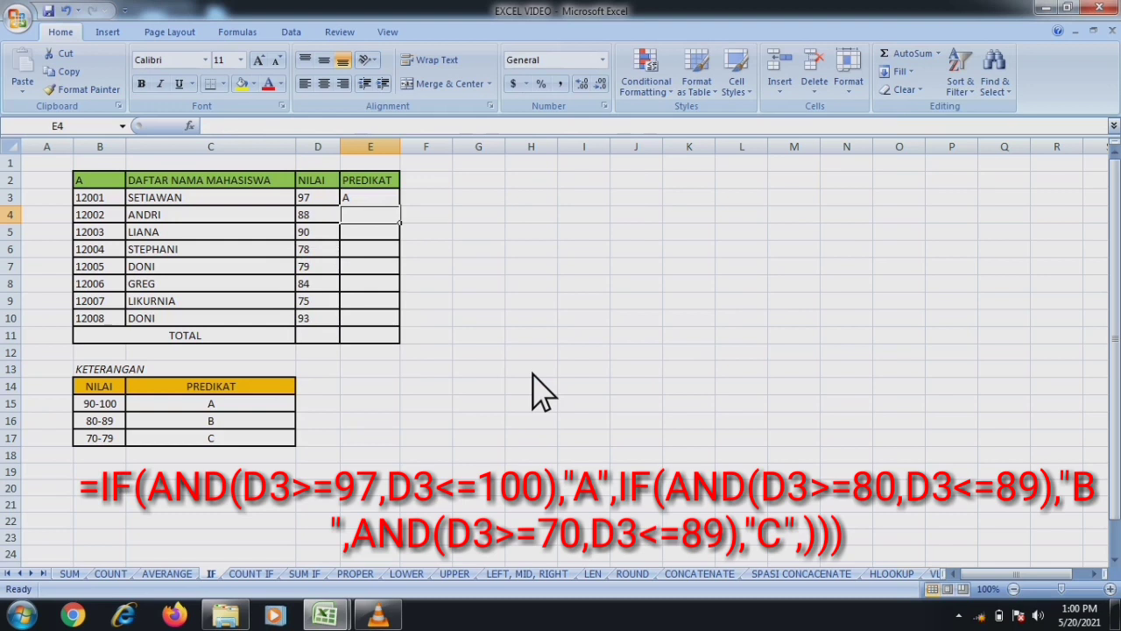
Step: Fill the grade formula from E3 down through E10 in the PREDIKAT column
left_click(371, 200)
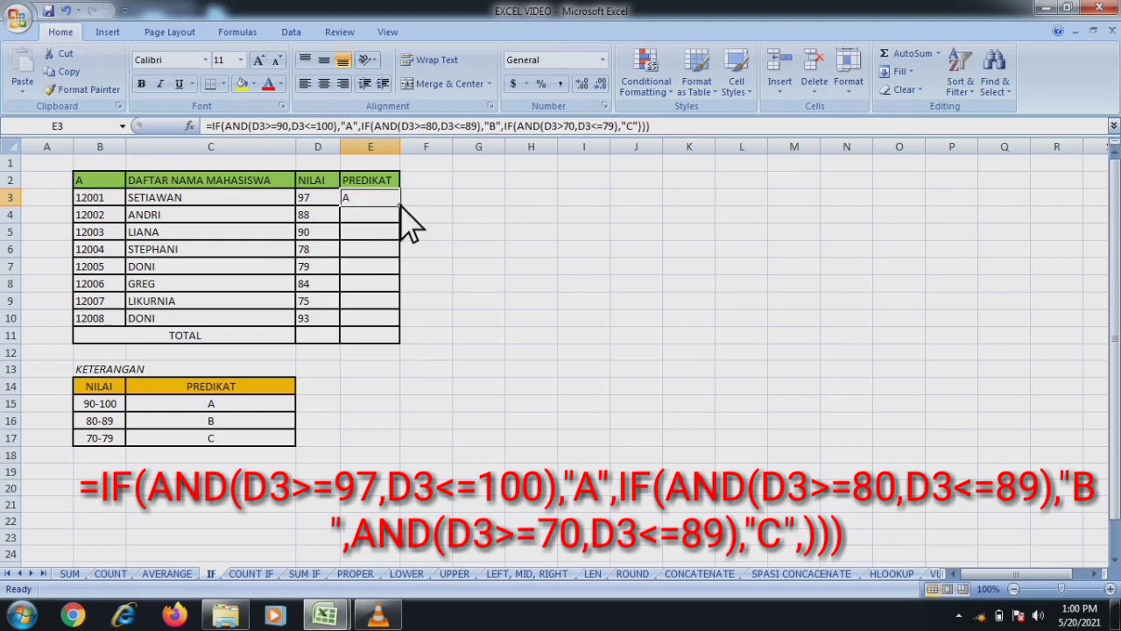
left_click_drag(400, 208, 393, 335)
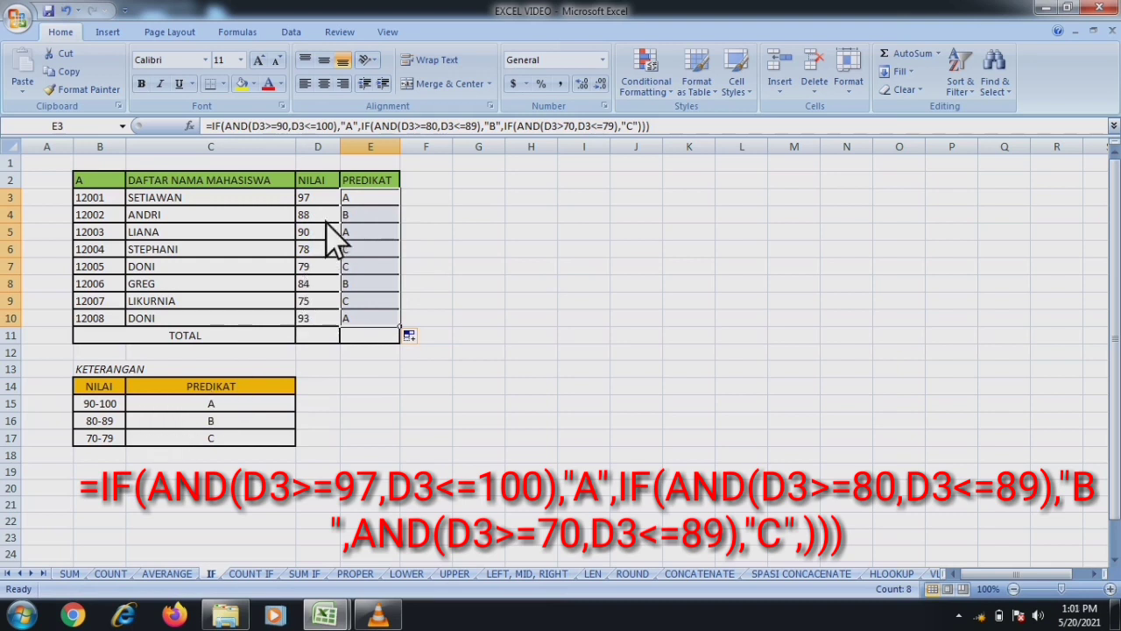
Step: Test the grade formula by setting the first student's NILAI in D3 to 80, and select the grade cell E3
left_click(326, 198)
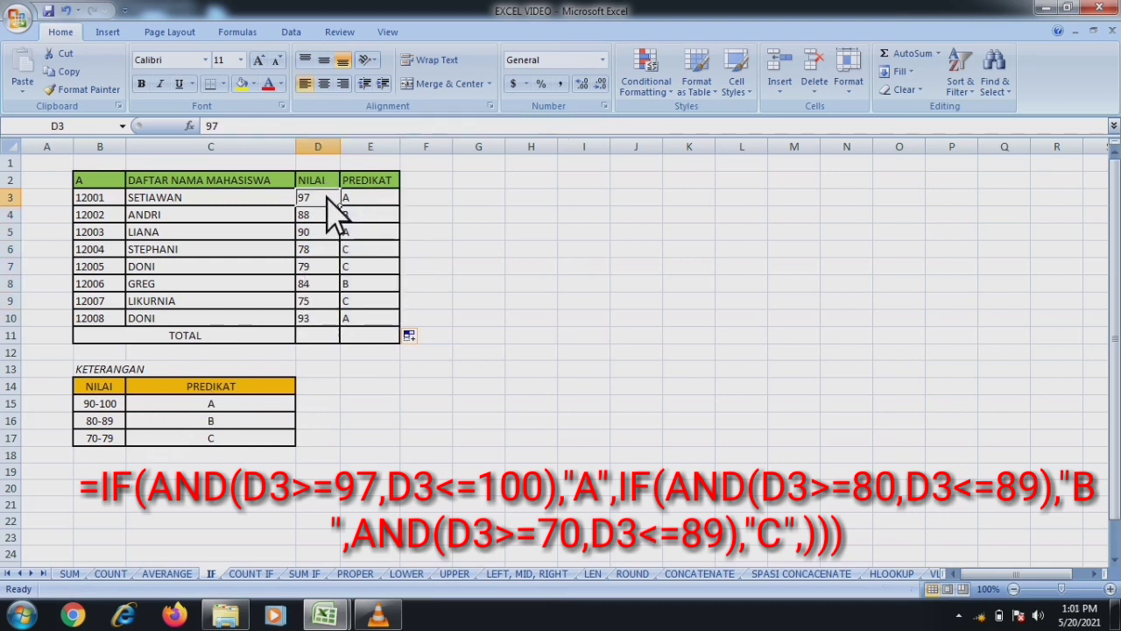
key("BackSpace")
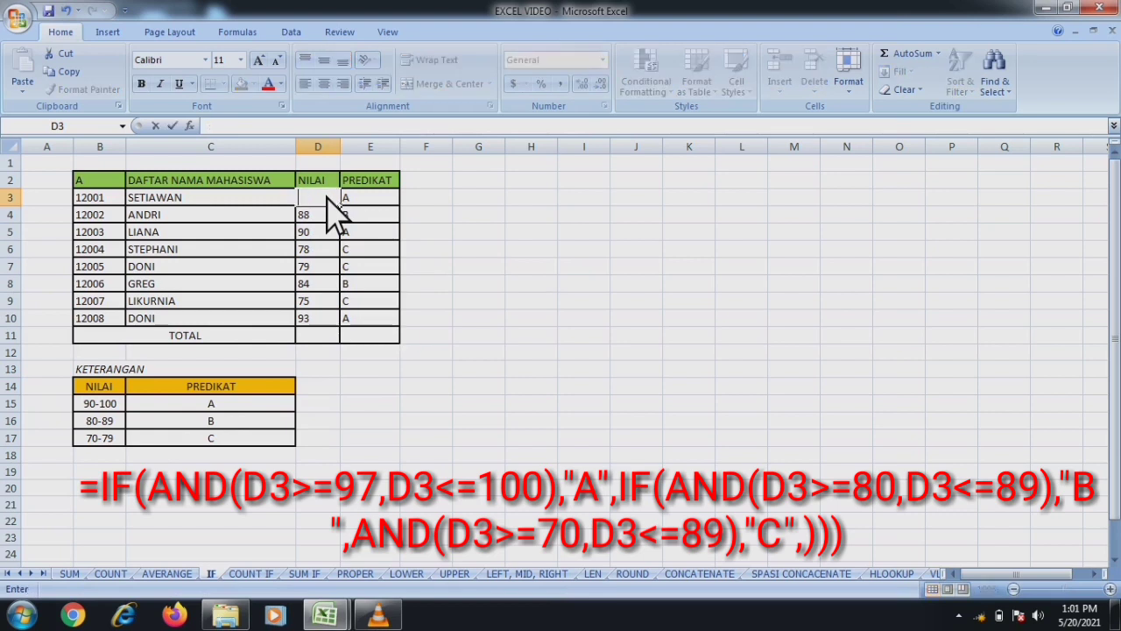
type("80")
key("Return")
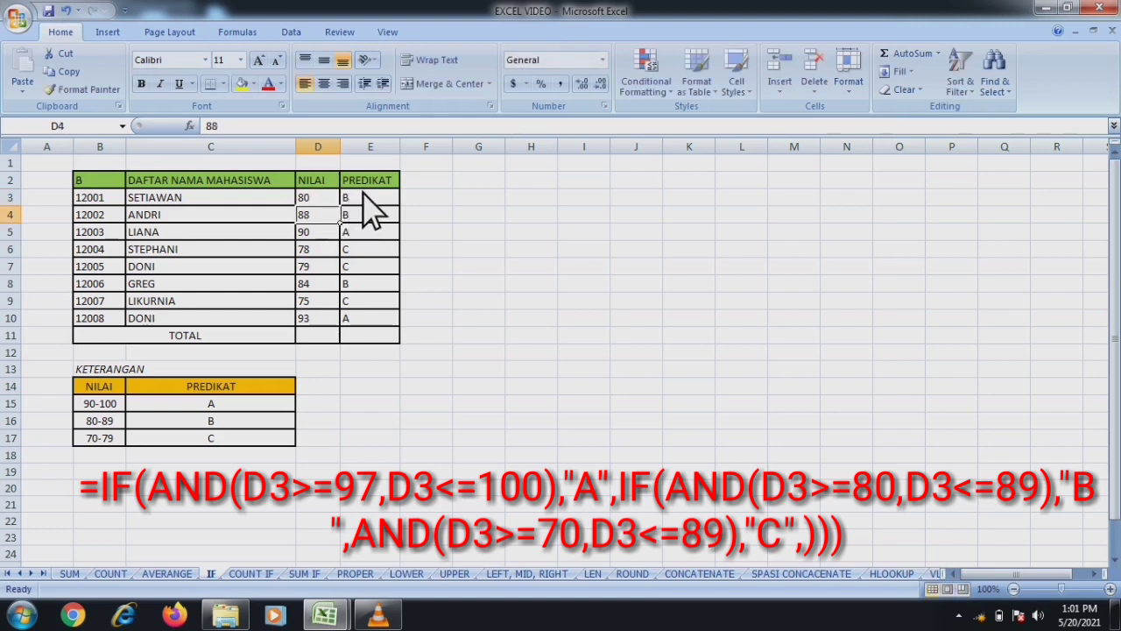
left_click(363, 199)
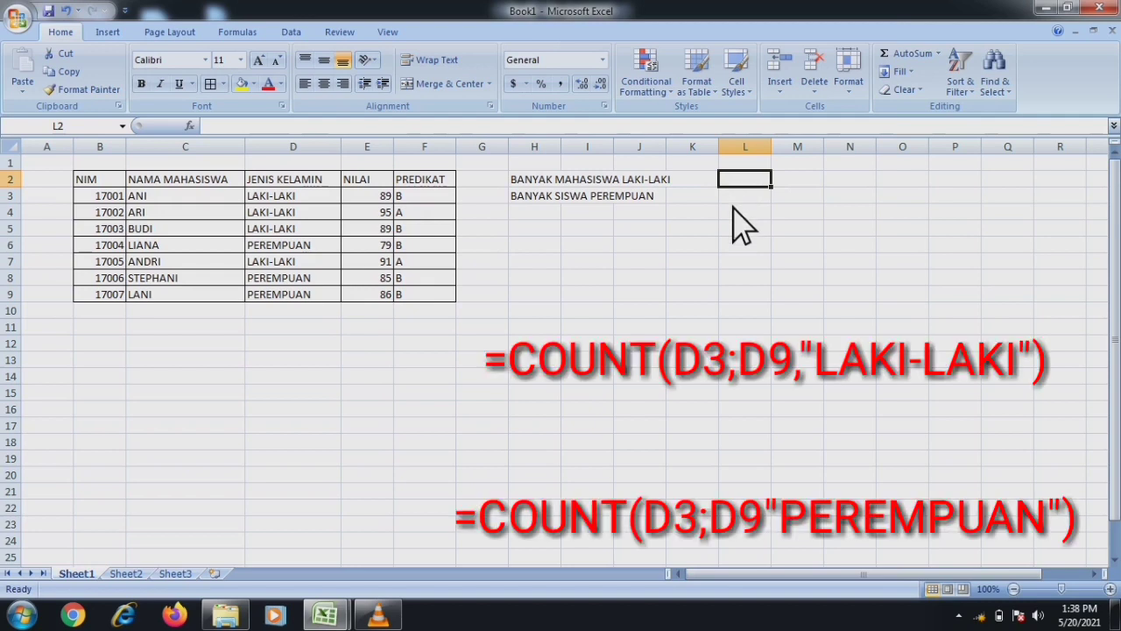
Step: Start a COUNTIF formula in L2 beside BANYAK MAHASISWA LAKI-LAKI
type("=")
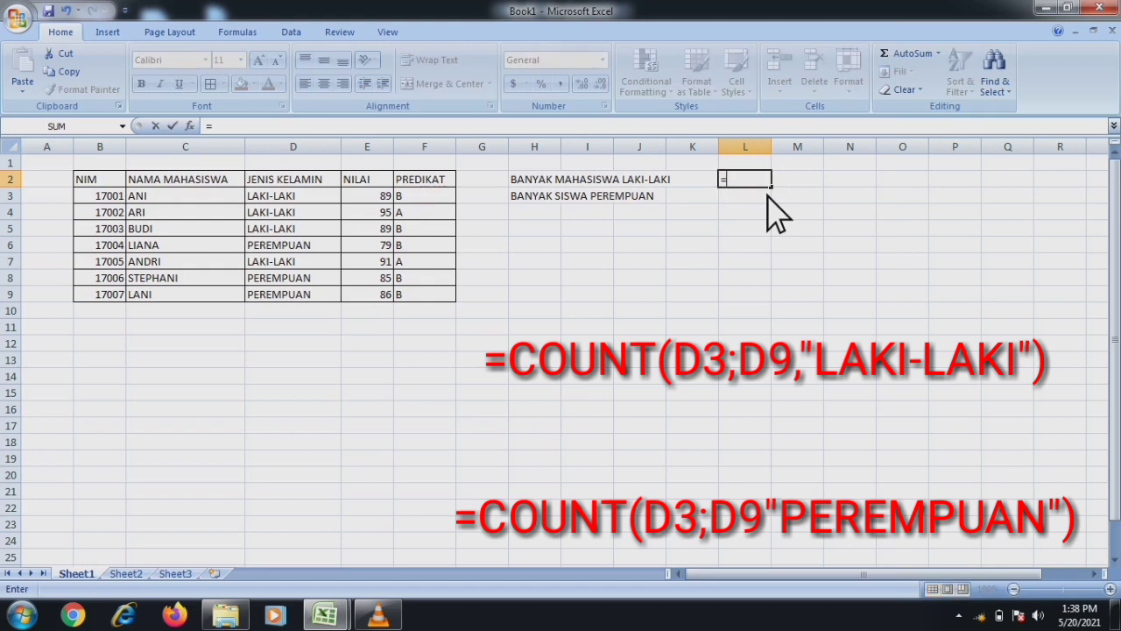
type("CI")
key("BackSpace")
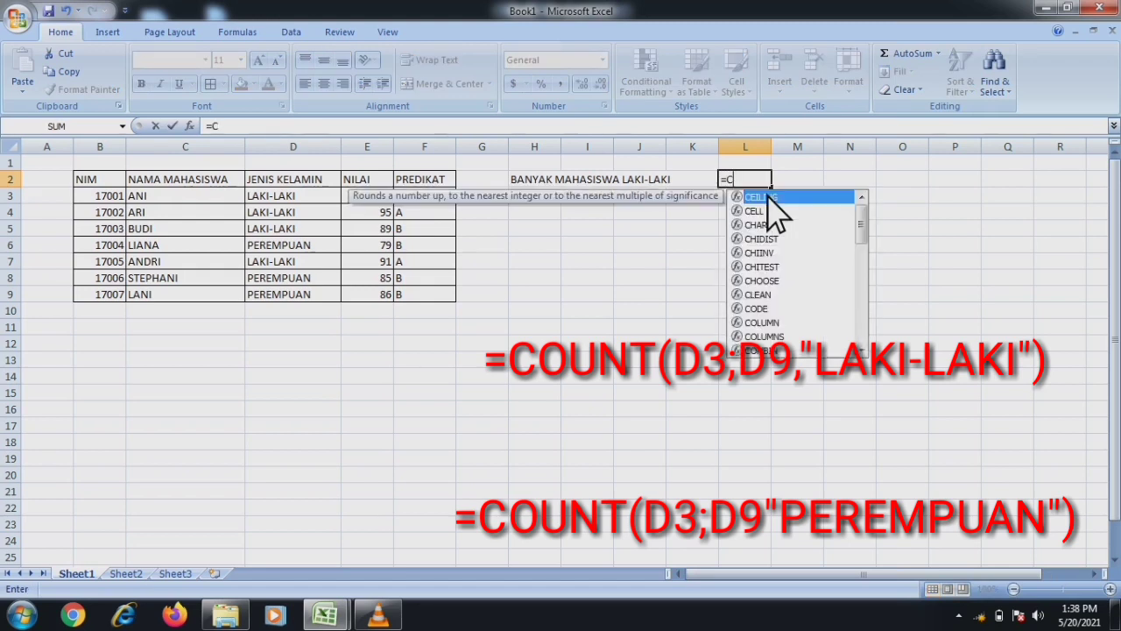
type("OUNT")
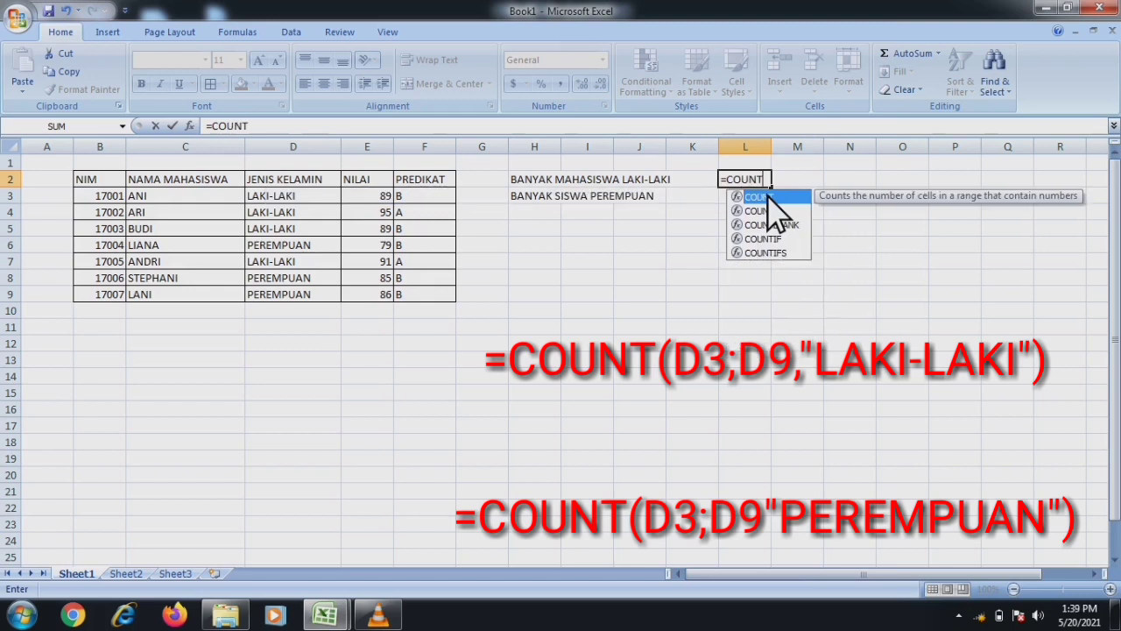
type("I")
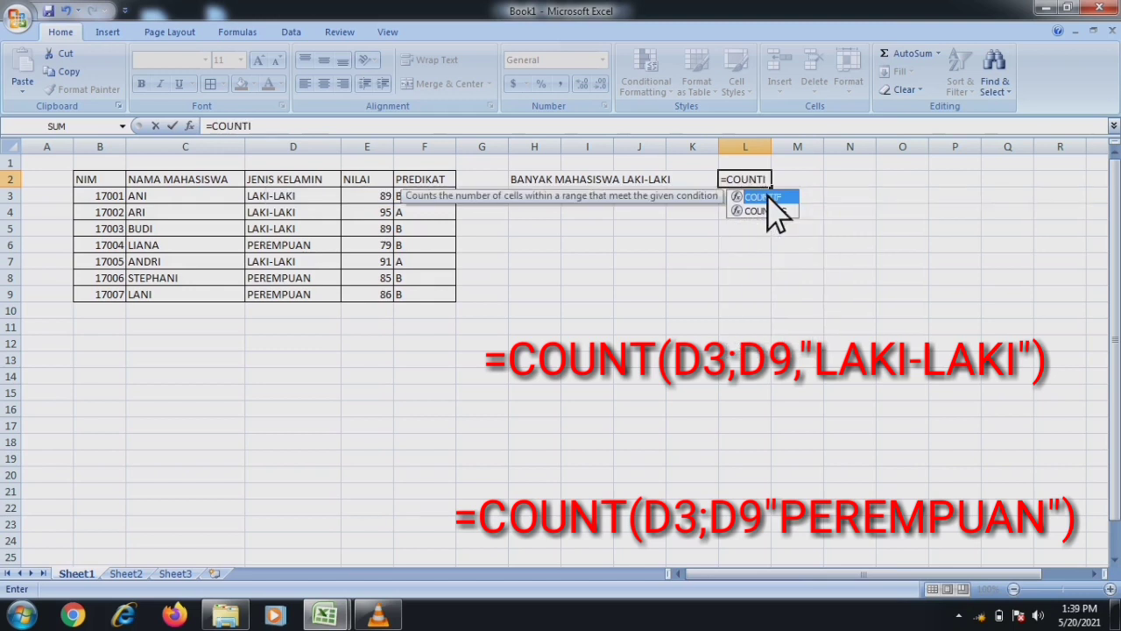
type("F")
double_click(768, 196)
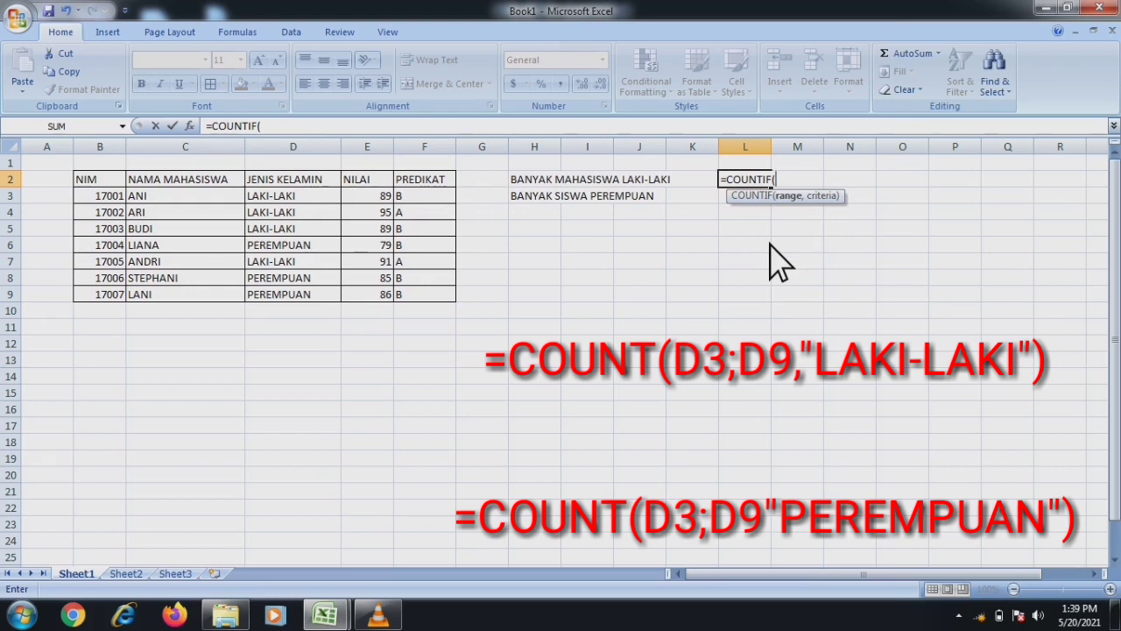
Step: Give the COUNTIF formula in L2 the JENIS KELAMIN cells D3:D9 as its range
type("D3")
type(":")
type("D")
type("9")
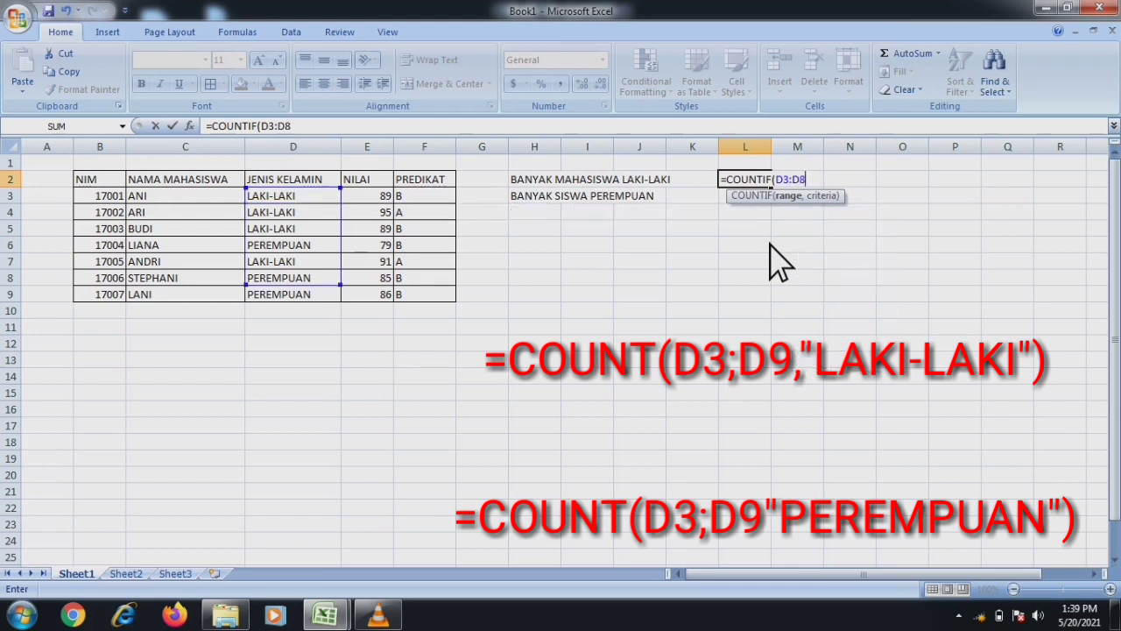
key("BackSpace")
type("9")
type(",")
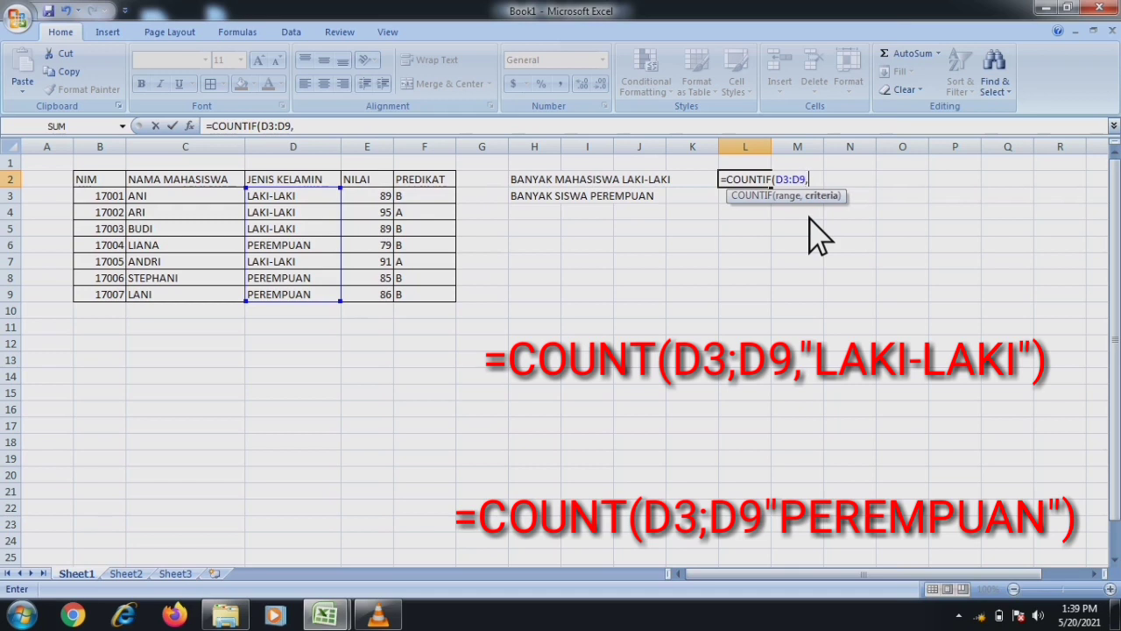
Step: Use "LAKI-LAKI" as the COUNTIF criterion in L2 and enter the formula
type("\"K")
key("BackSpace")
type("LAKI-LAKI")
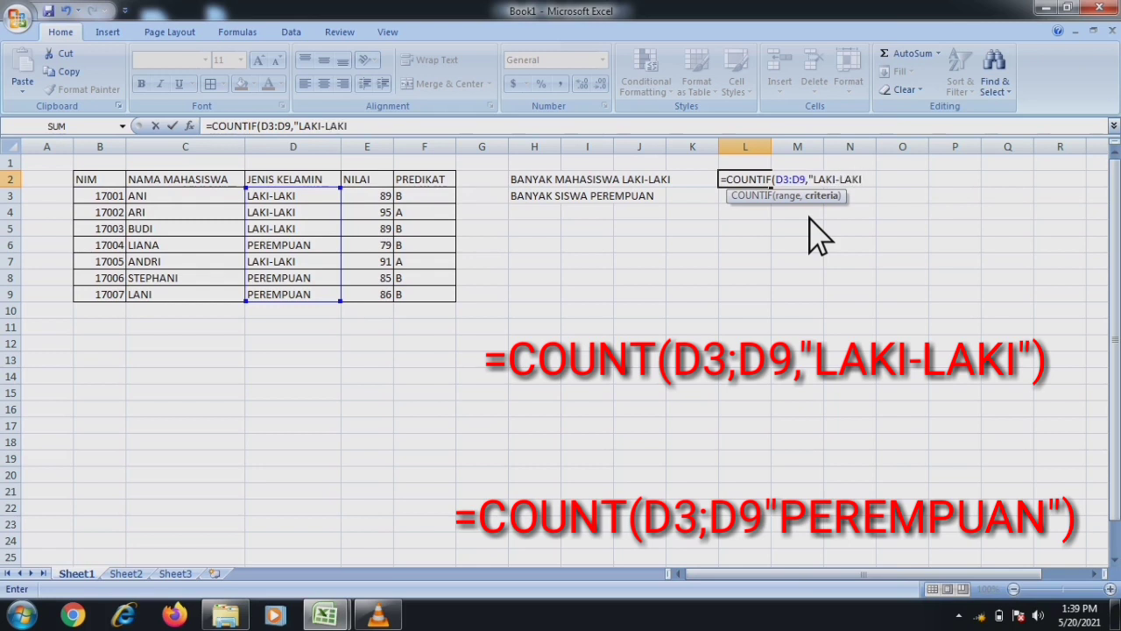
type("\"")
key("Return")
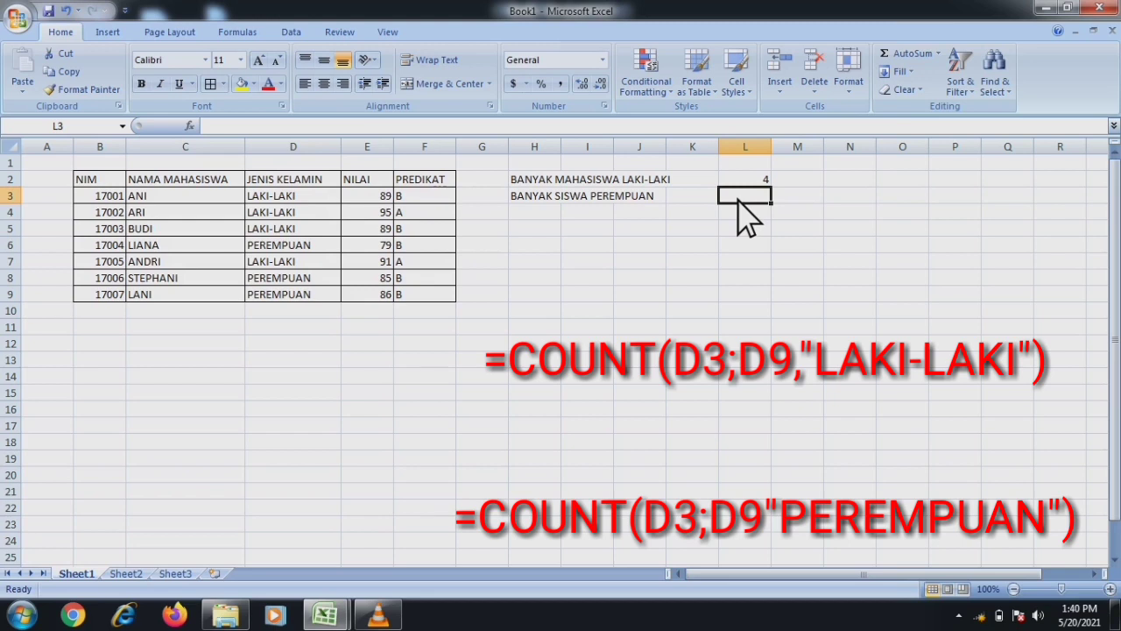
Step: Count the female students in L3 with =COUNTIF(D3:D9,"PEREMPUAN")
type("=C")
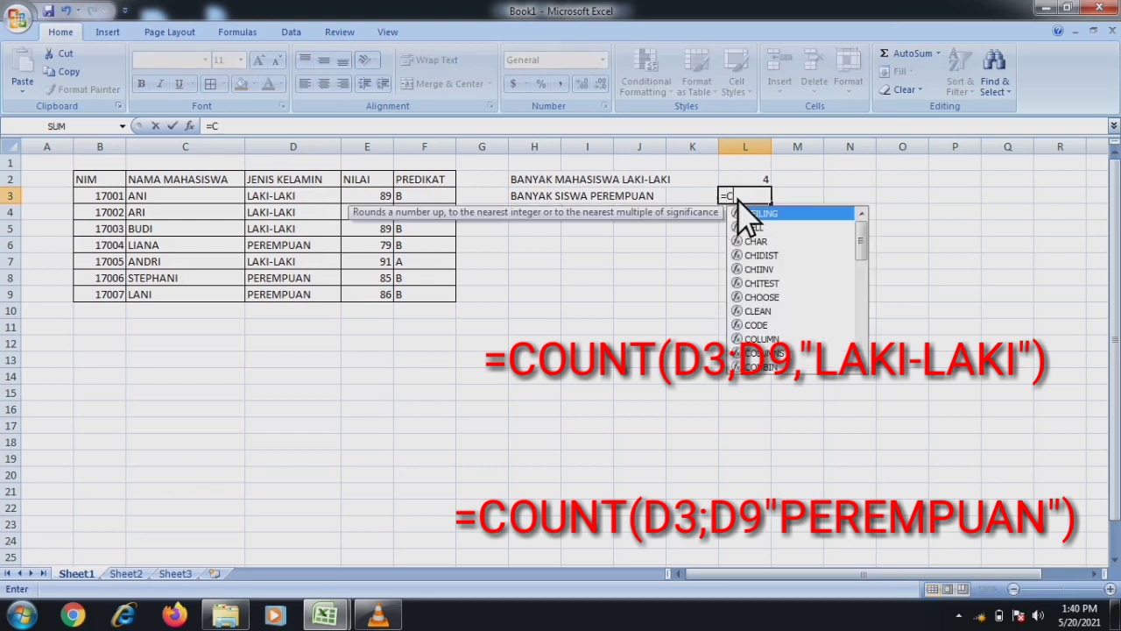
type("OUNT")
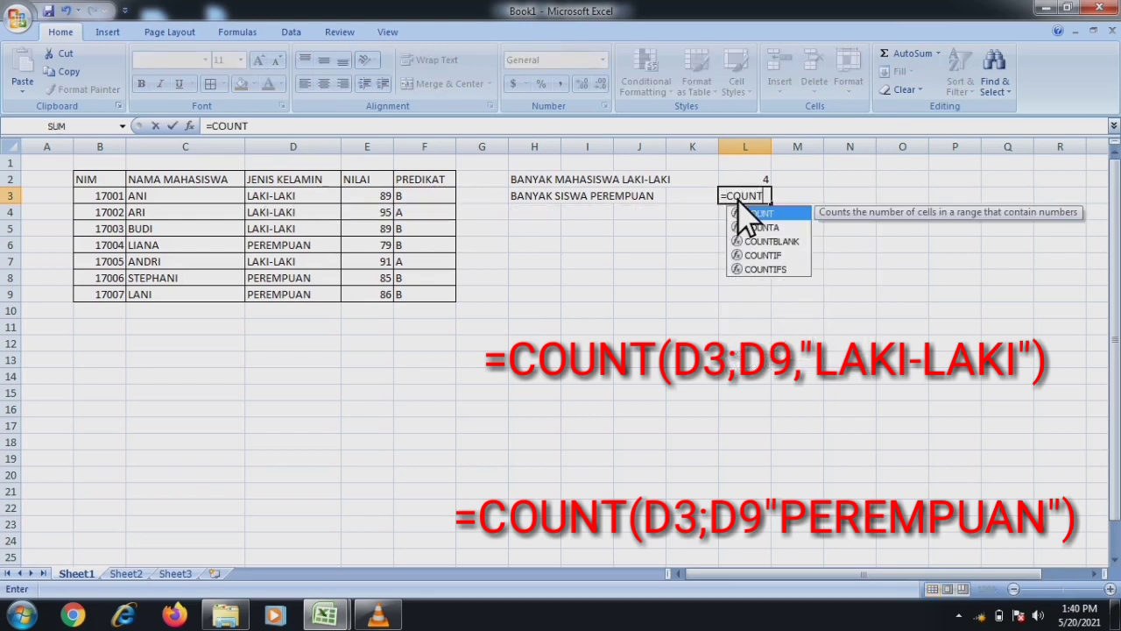
type("IF")
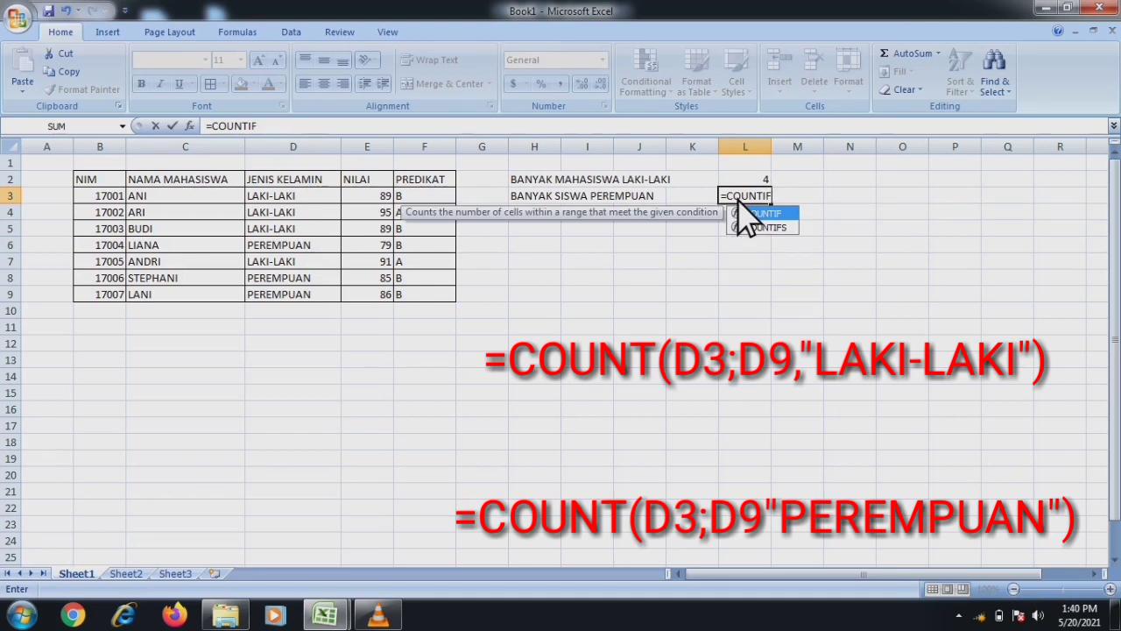
type("(")
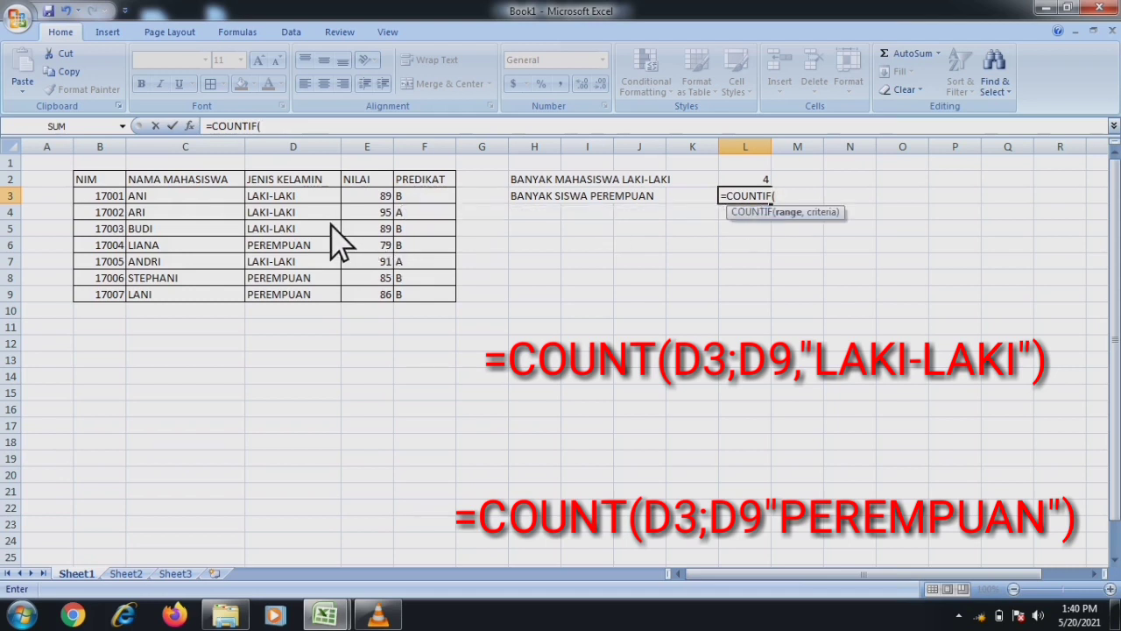
left_click_drag(309, 196, 310, 300)
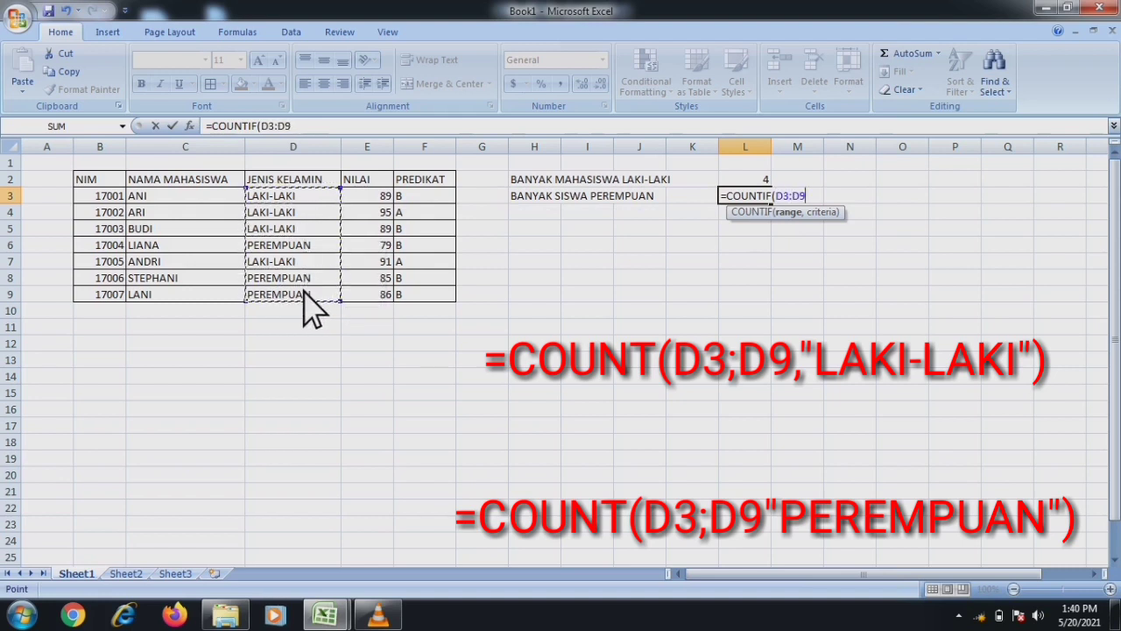
type(",")
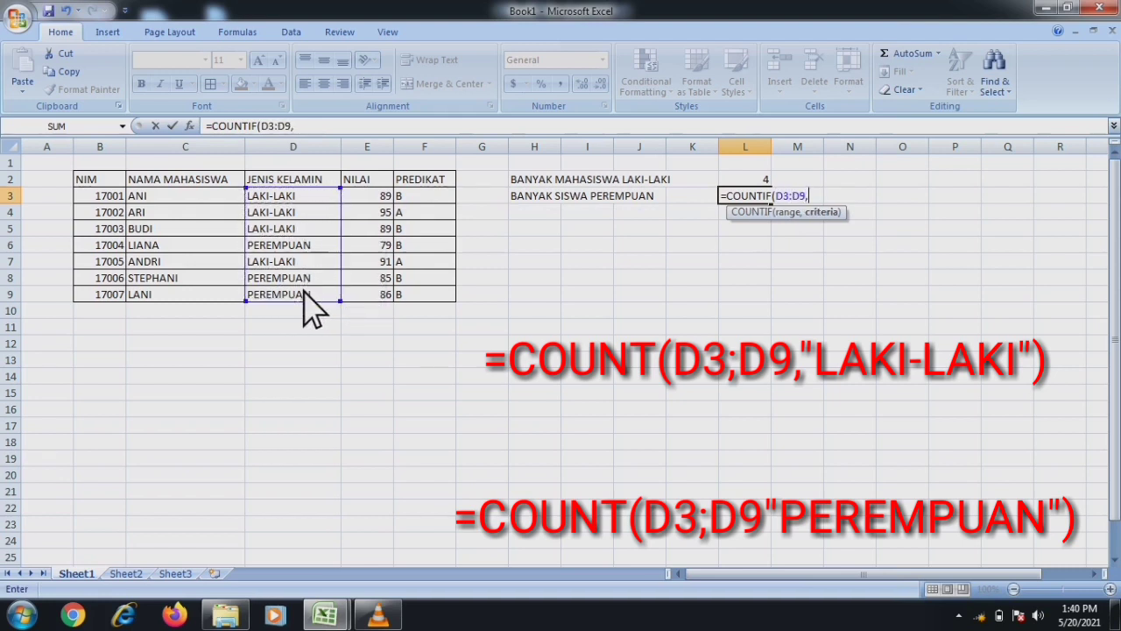
type("\"PEREMPUAN\"")
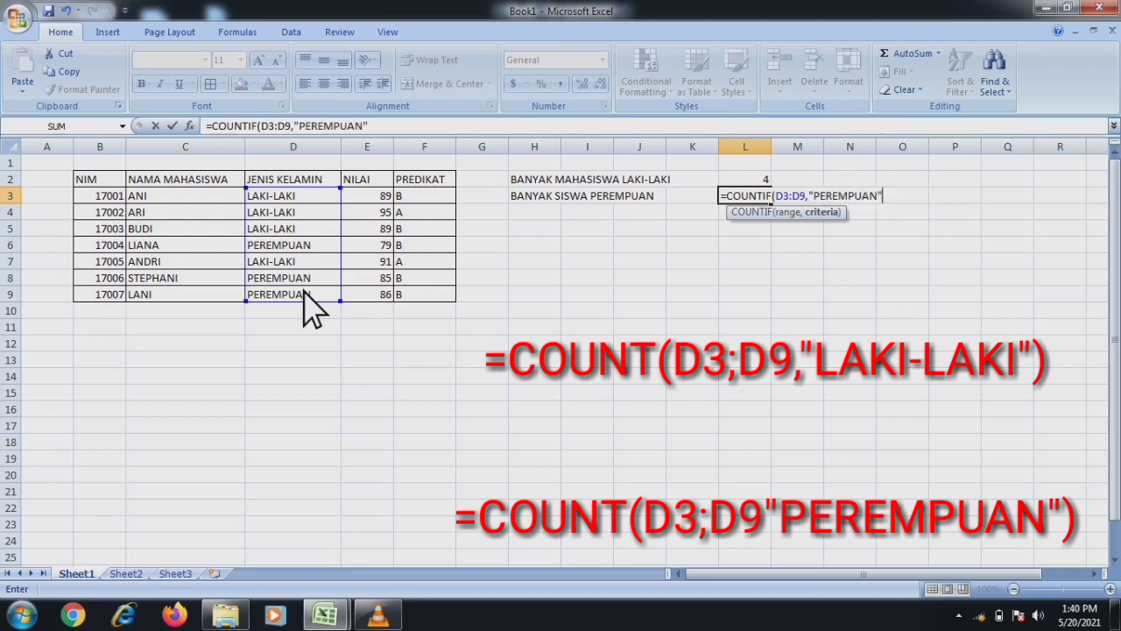
type(")")
key("Return")
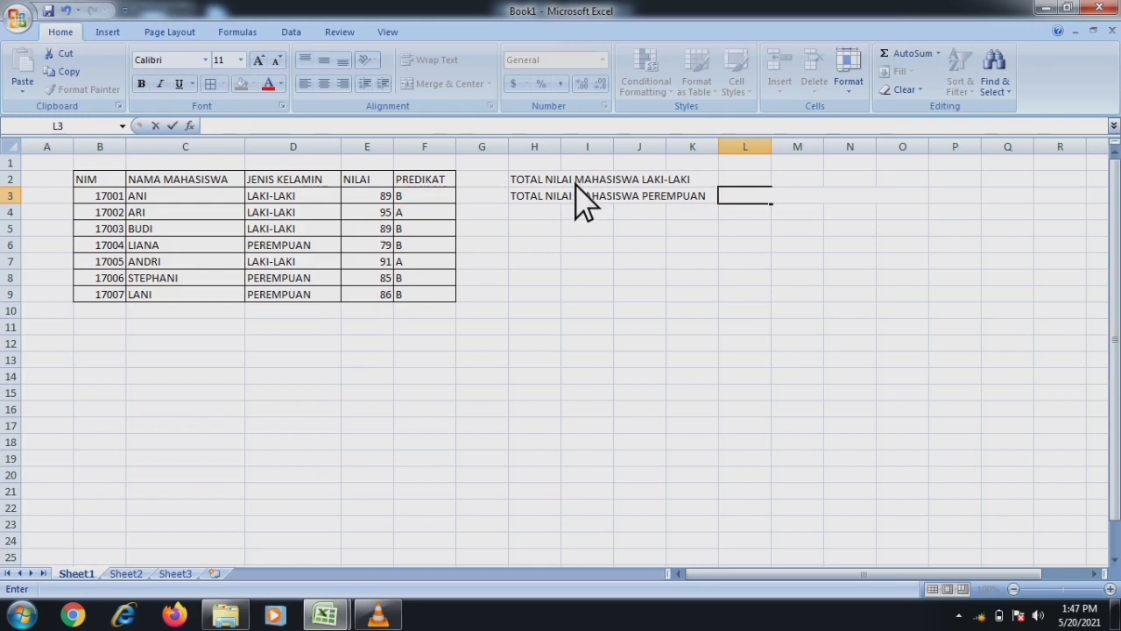
Step: Start a SUMIF formula in L2 beside TOTAL NILAI MAHASISWA LAKI-LAKI, with D3:D9 as the range
left_click(740, 183)
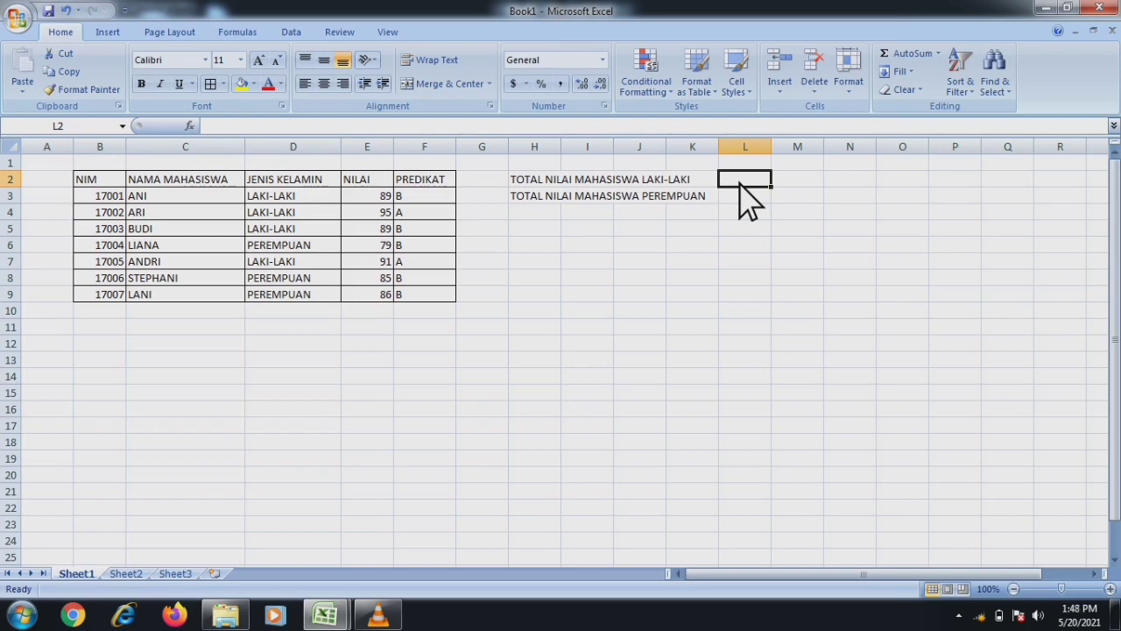
type("=S")
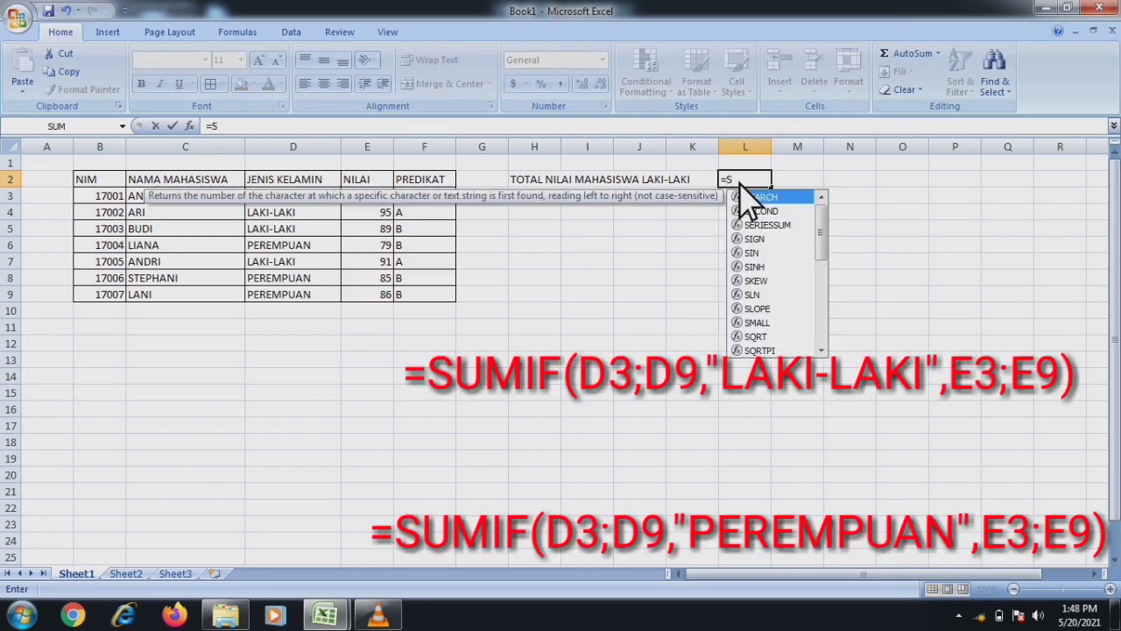
type("UMIF")
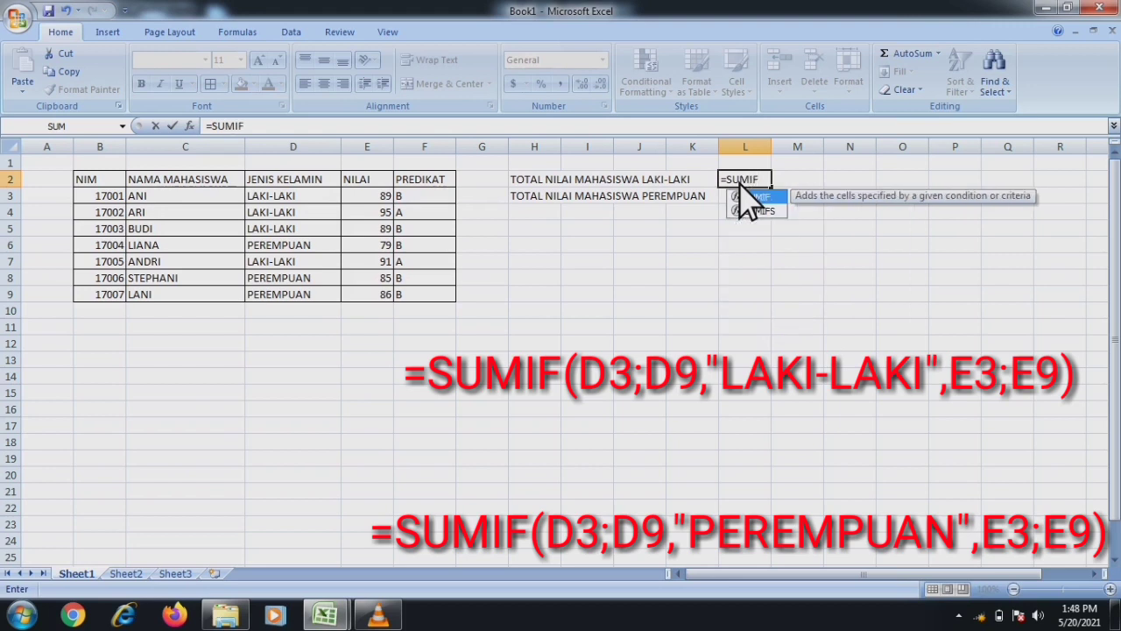
type("(")
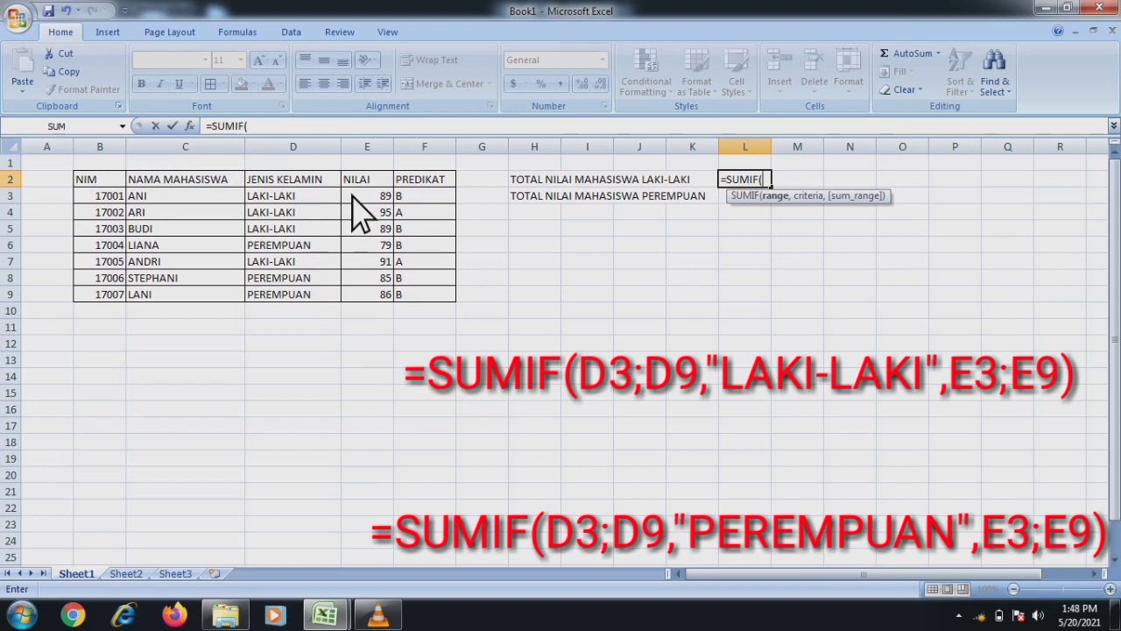
left_click_drag(336, 198, 320, 306)
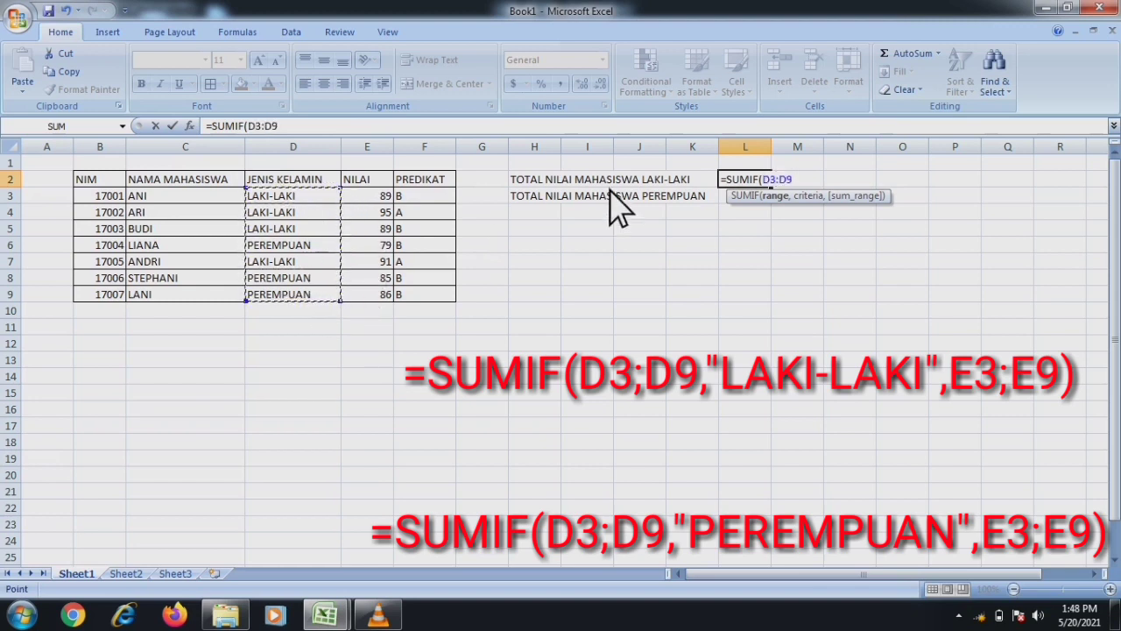
type(",")
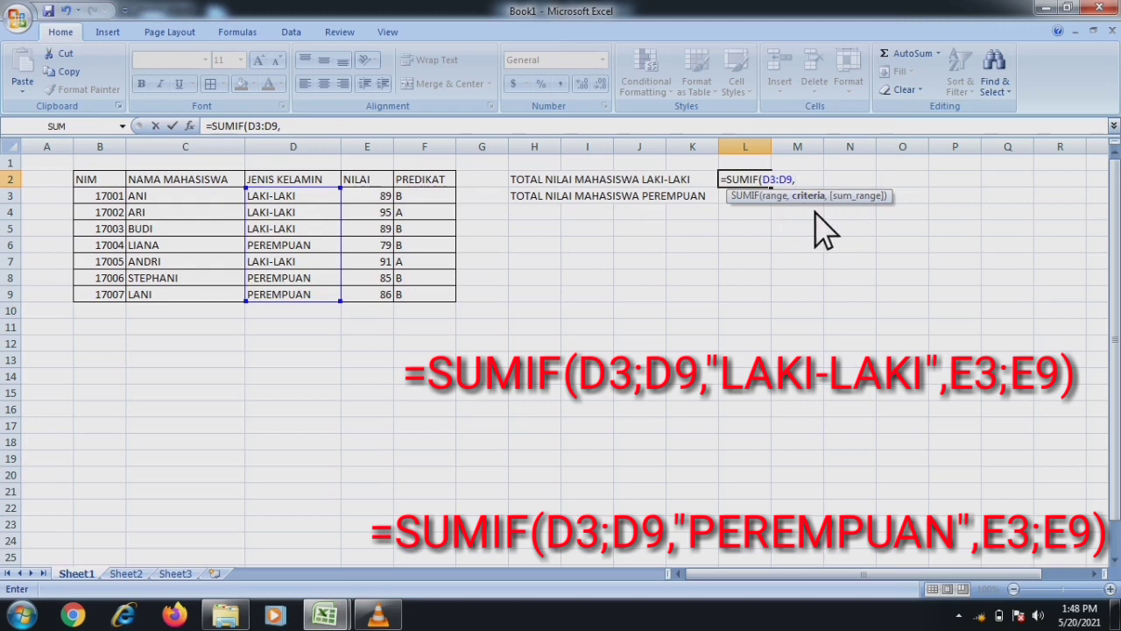
Step: Complete the SUMIF in L2 with the criterion "LAKI-LAKI" and the sum range E3:E9, and enter it
type("\"LAKI-LAKI\"")
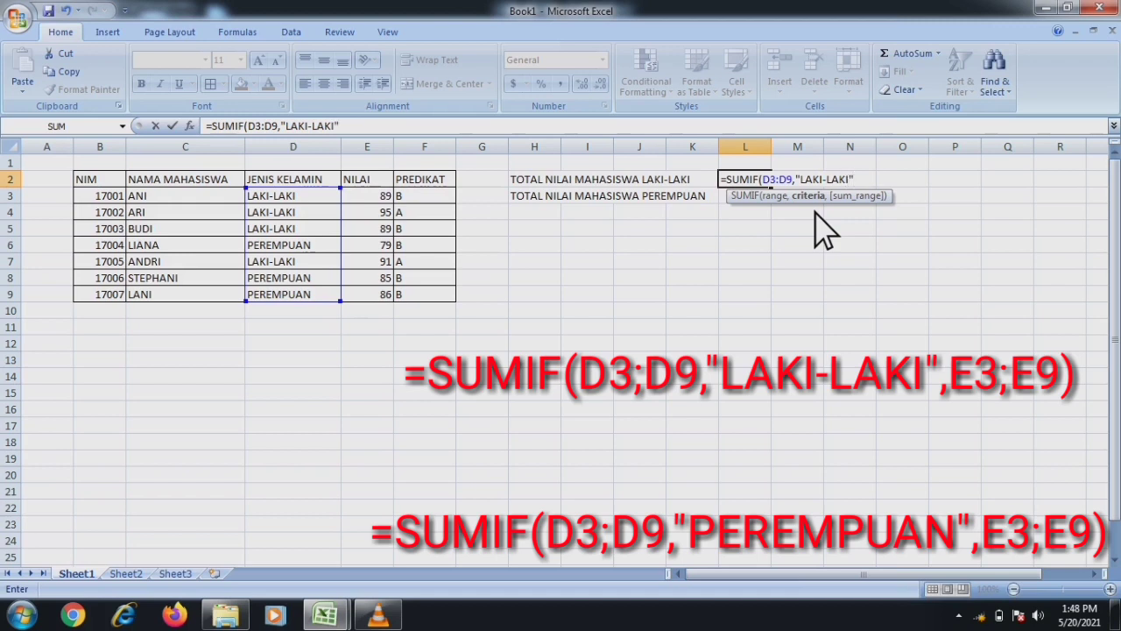
type(",")
left_click_drag(386, 198, 379, 296)
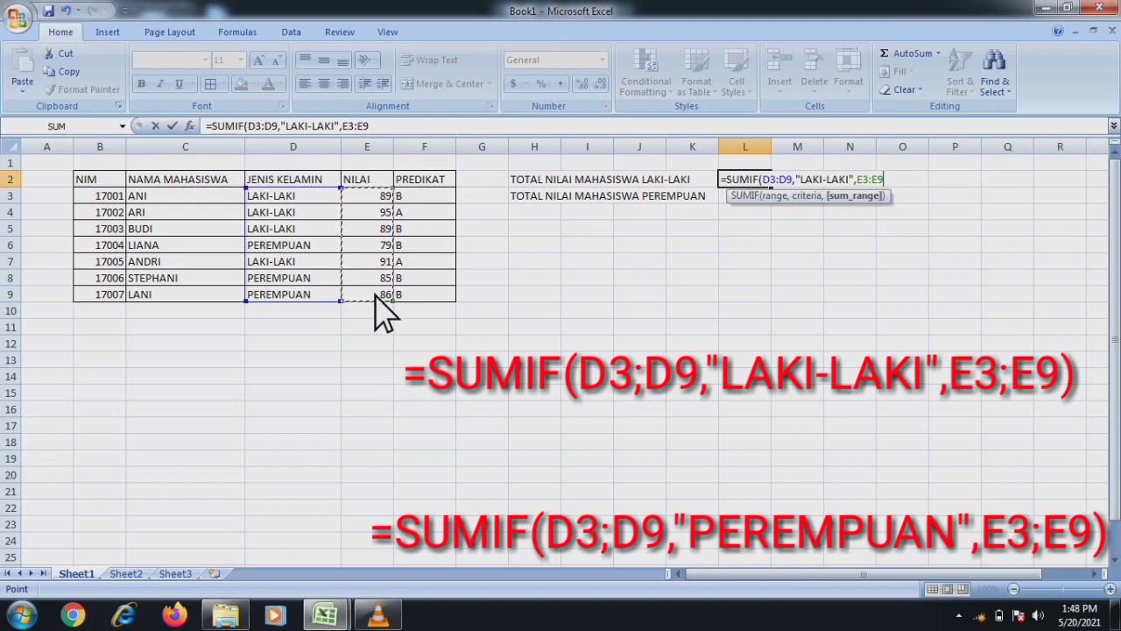
type(")")
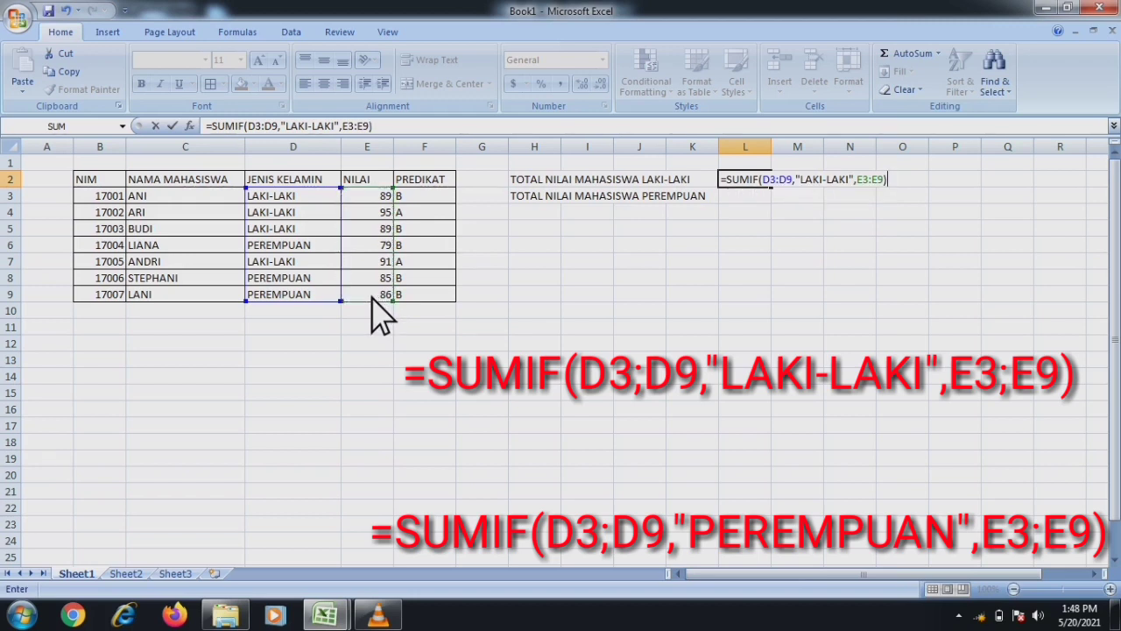
key("Return")
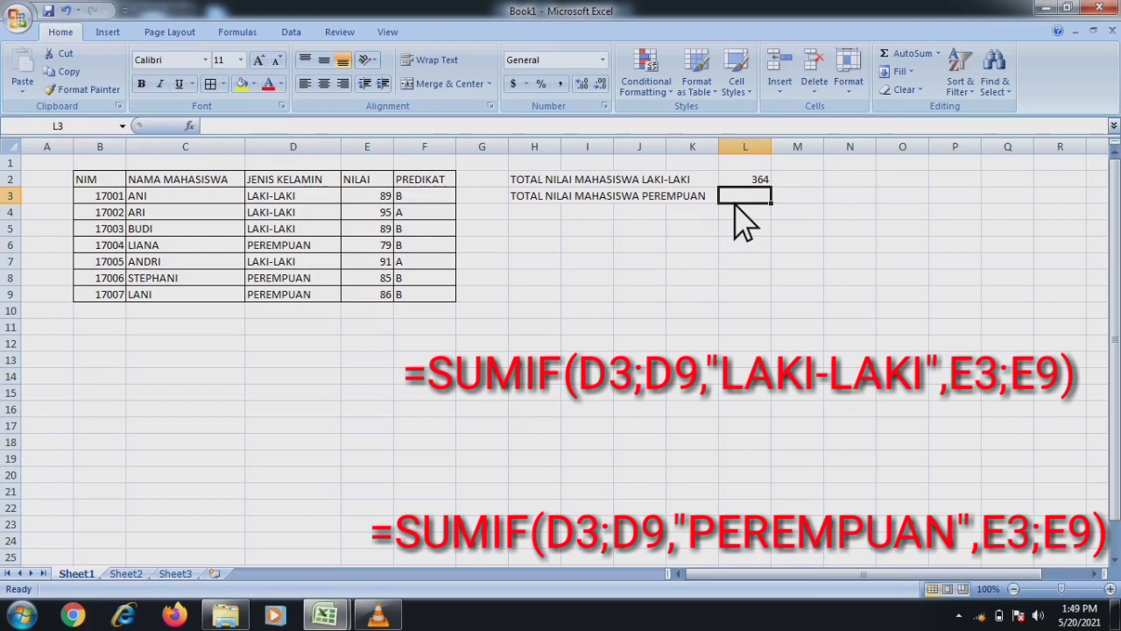
Step: Total the female students' scores in L3 with =SUMIF(D3:D9,"PEREMPUAN",E3:E9)
type("=")
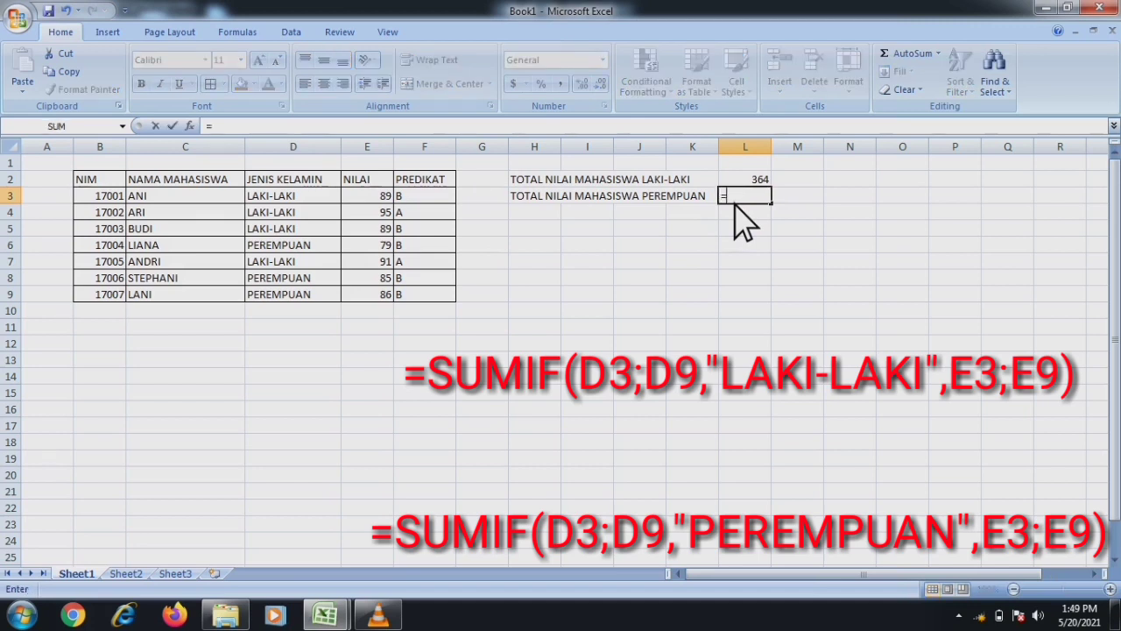
type("SUMI")
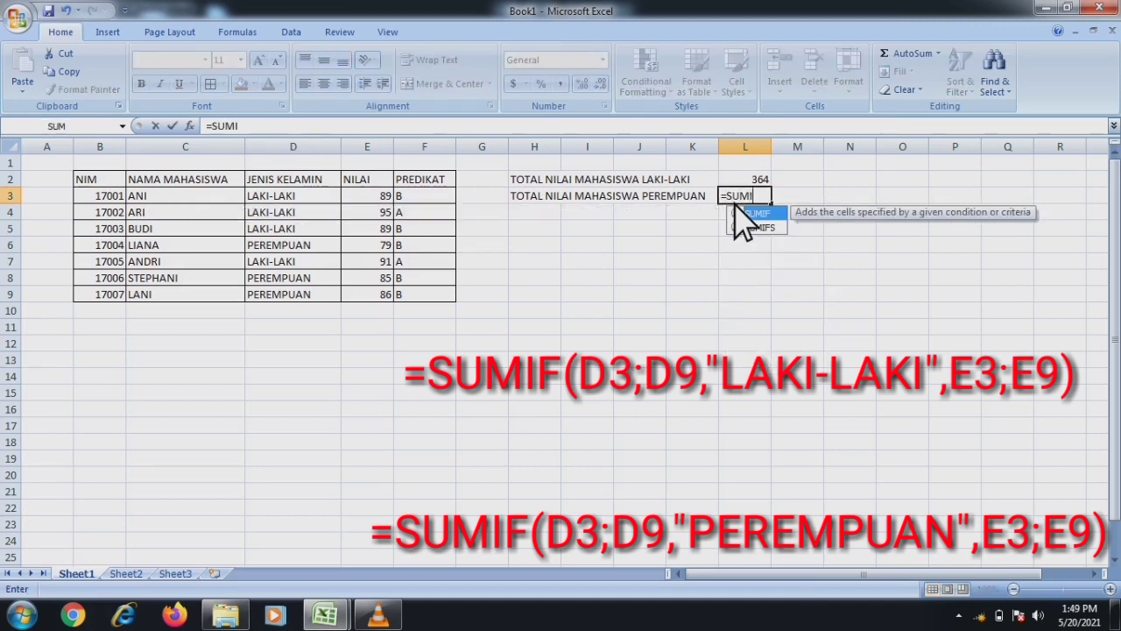
type("F(")
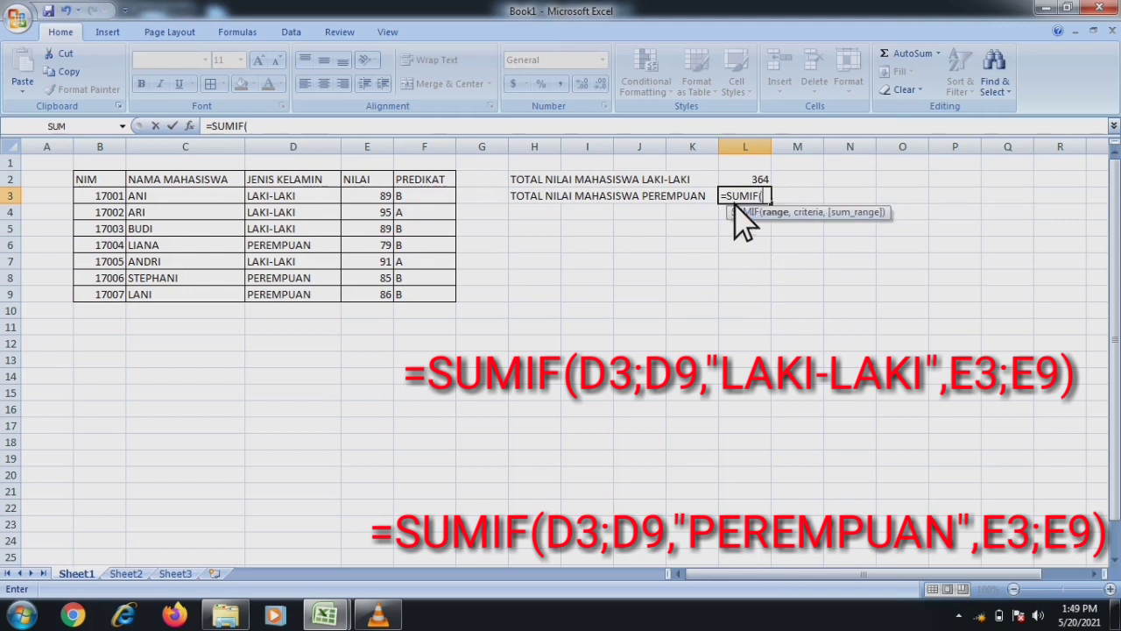
left_click(303, 196)
left_click_drag(304, 211, 306, 302)
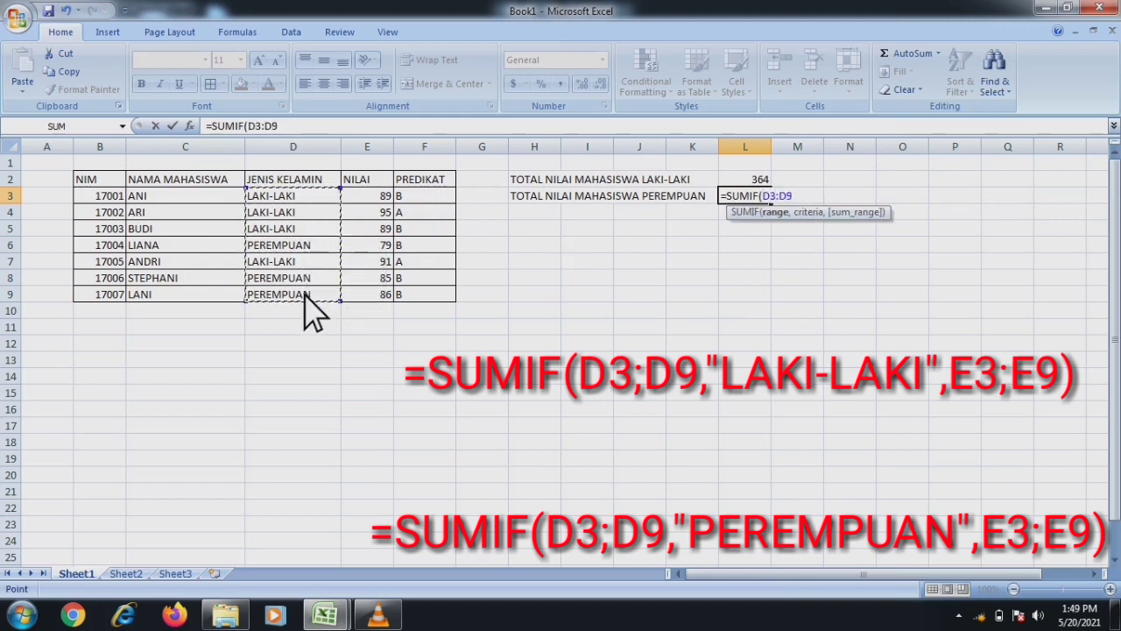
type(",")
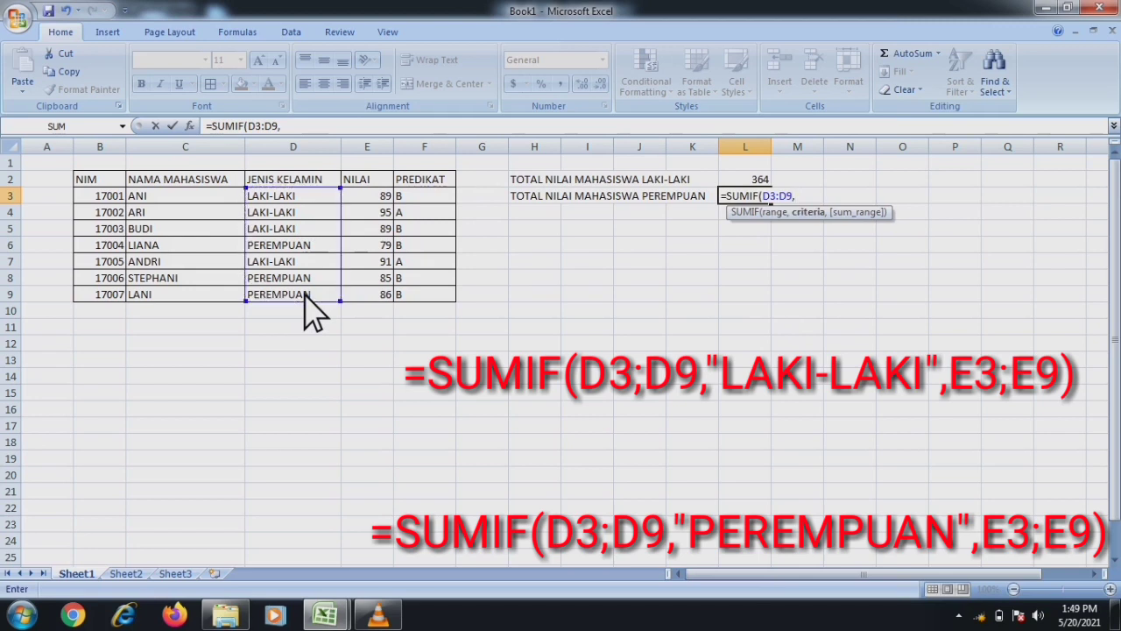
type("\"PEREMPUAN")
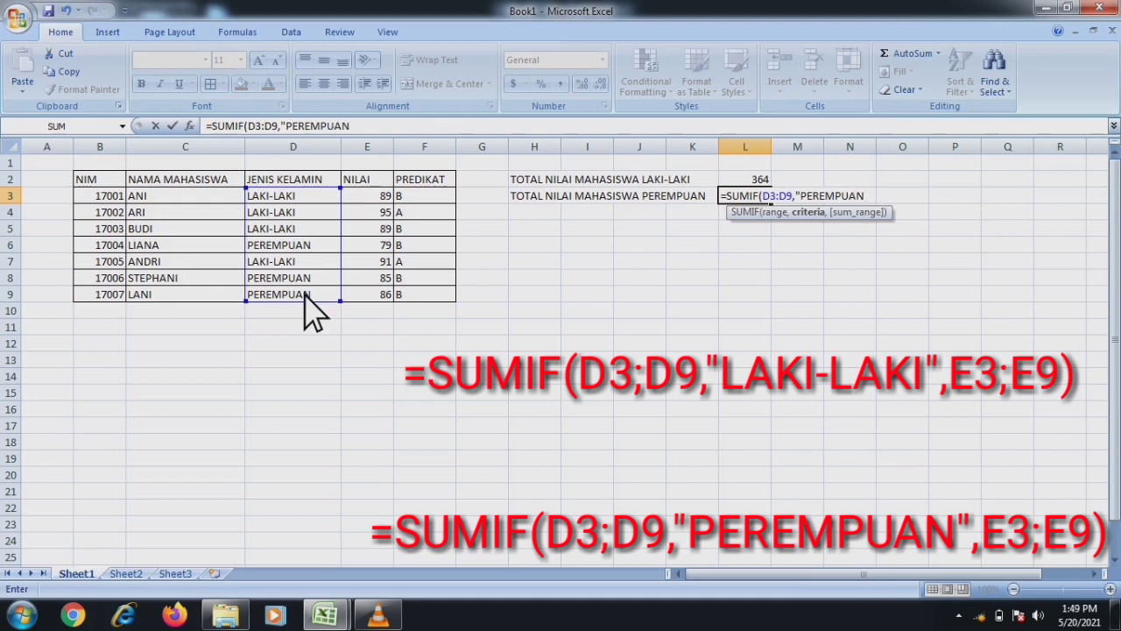
type("\",")
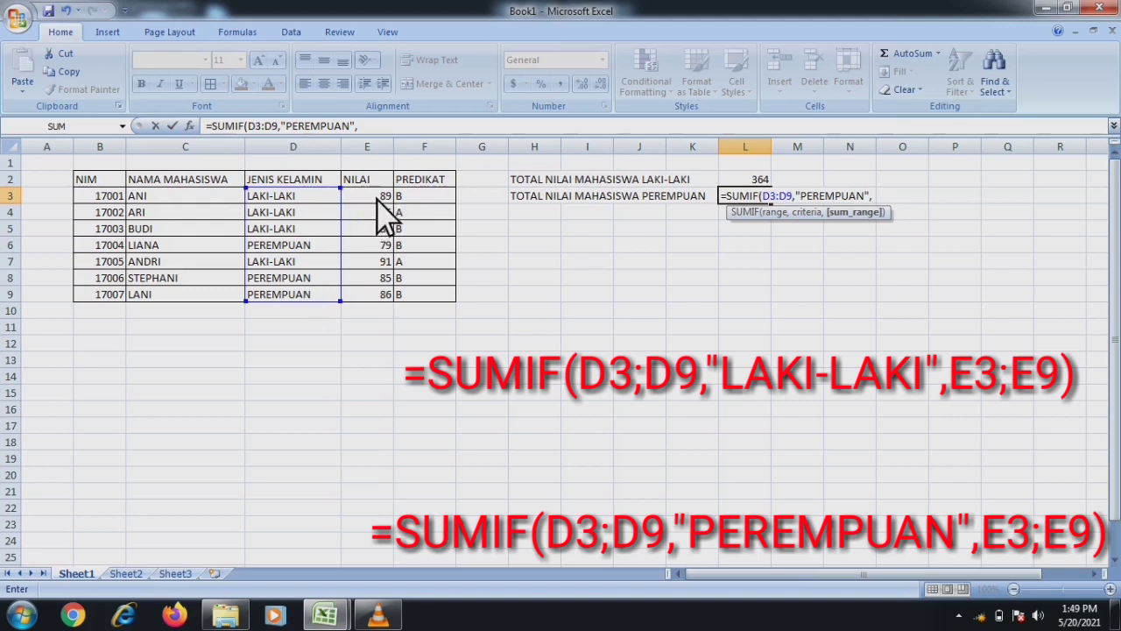
left_click_drag(379, 196, 380, 296)
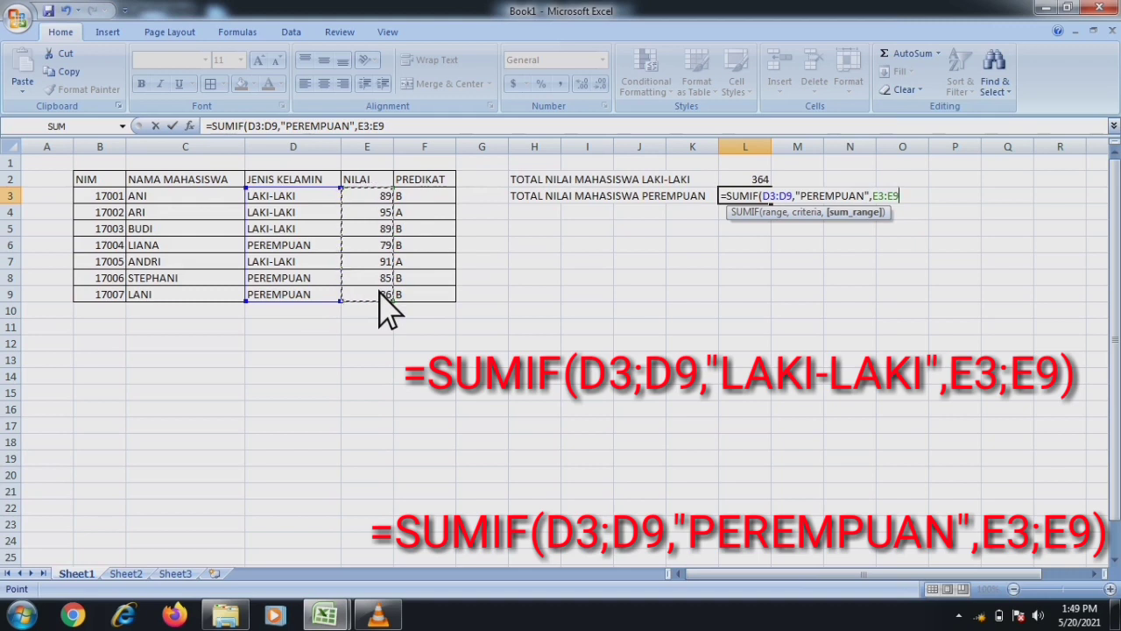
type(")")
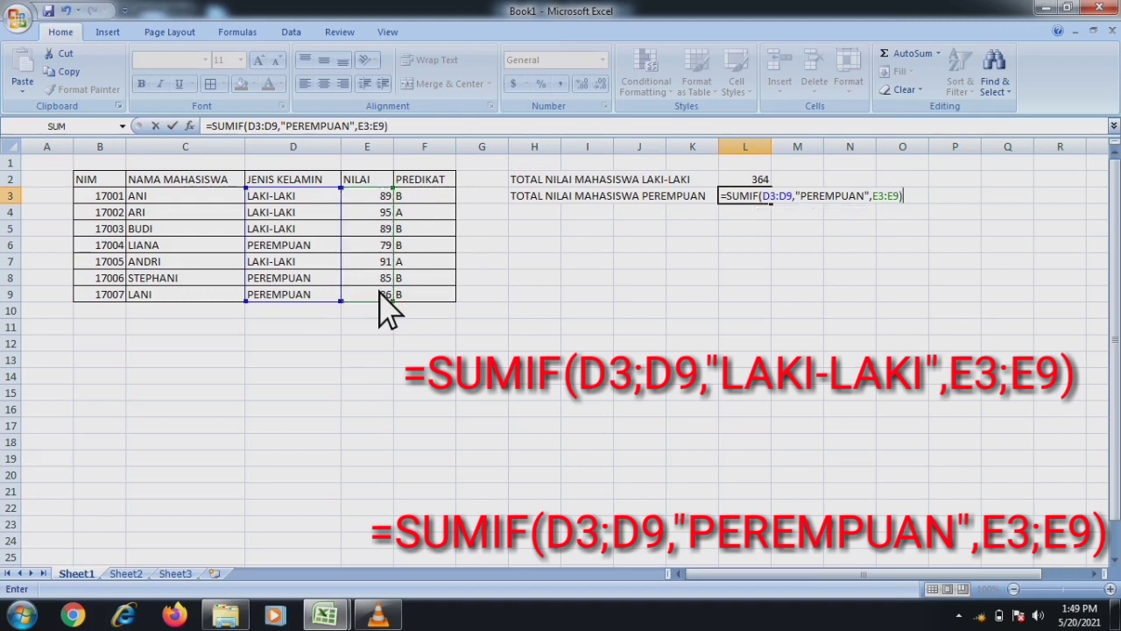
key("Return")
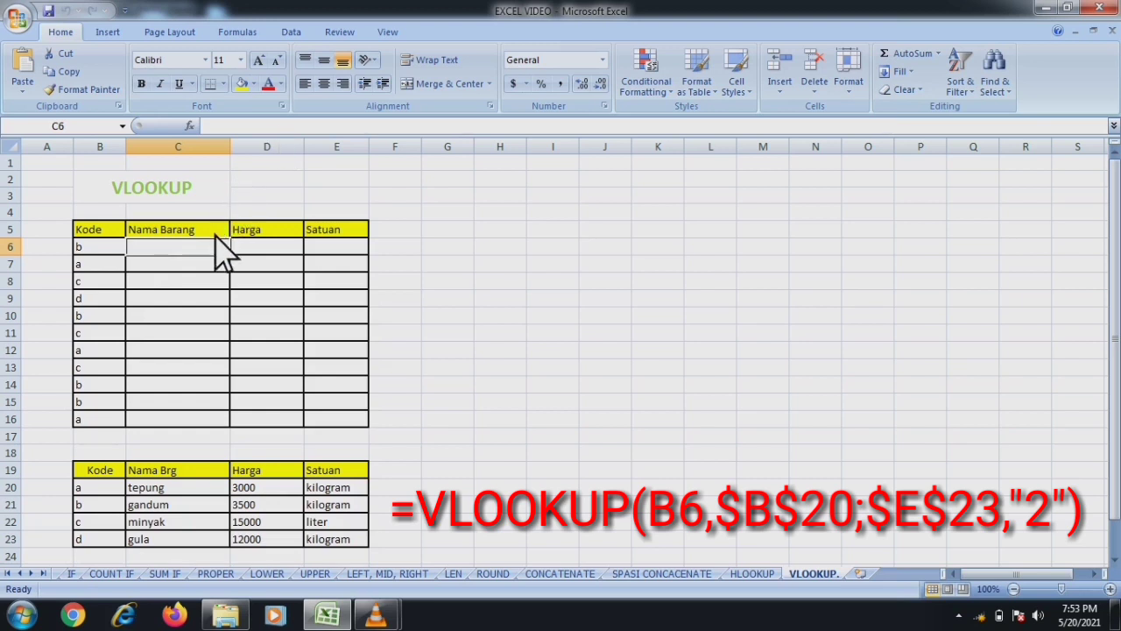
Step: Try to begin the Nama Barang lookup in C6 with =(VLOOKUP
type("=")
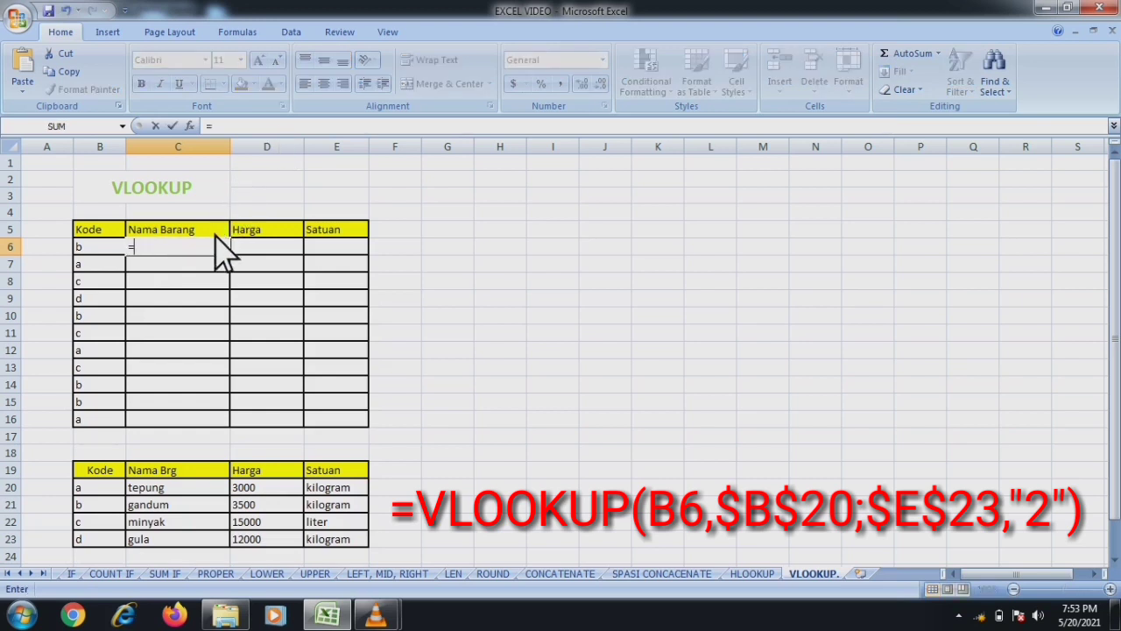
type("(VLO")
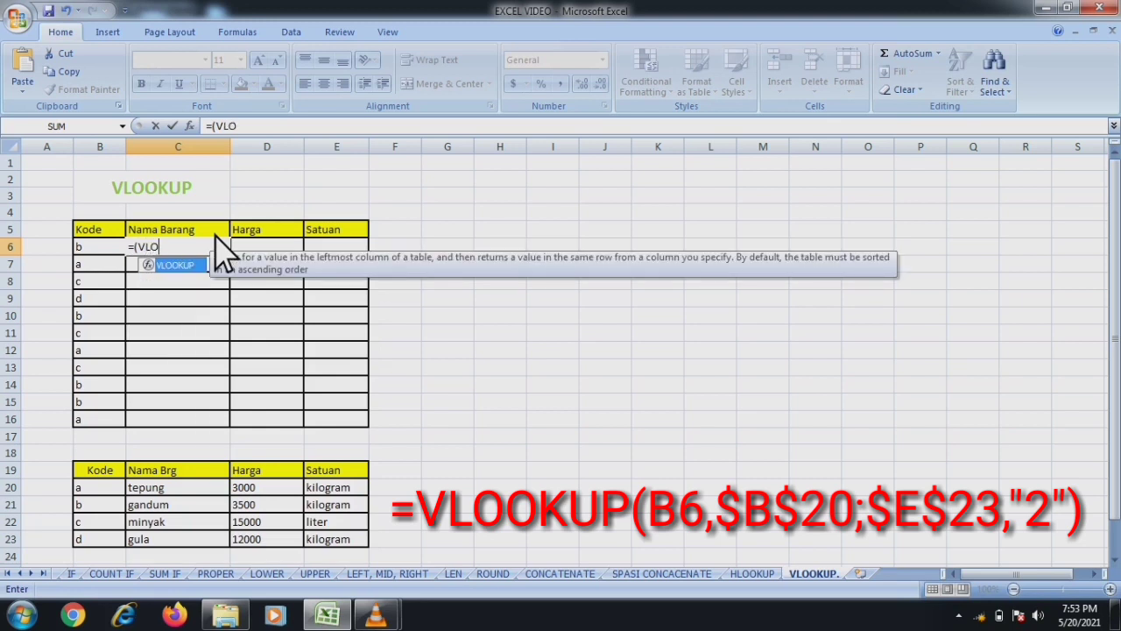
type("OK")
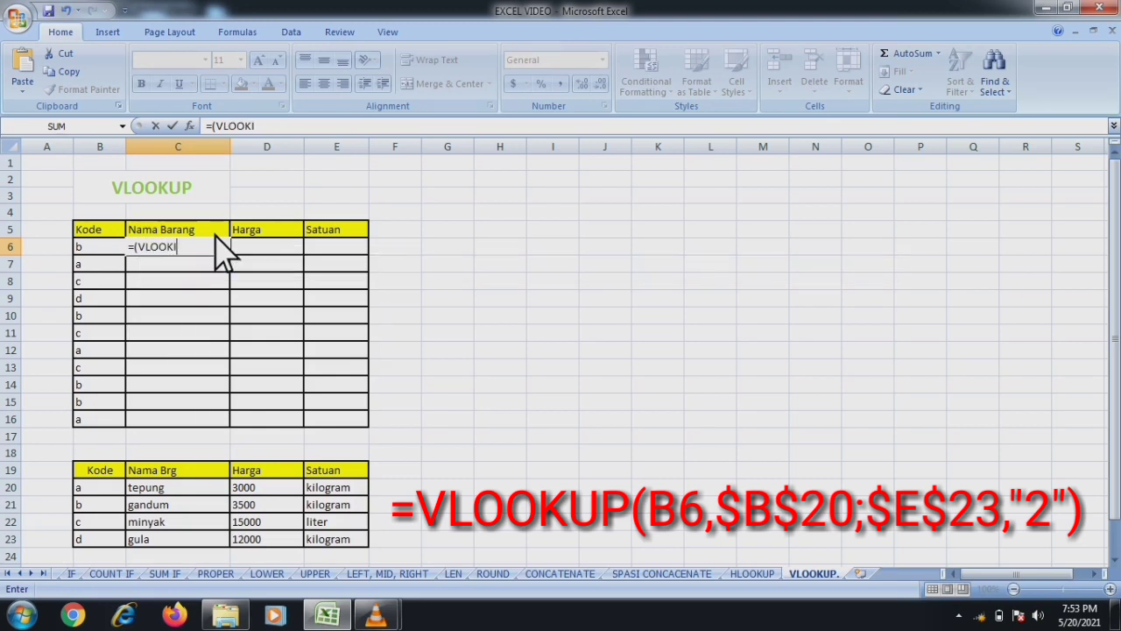
type("U")
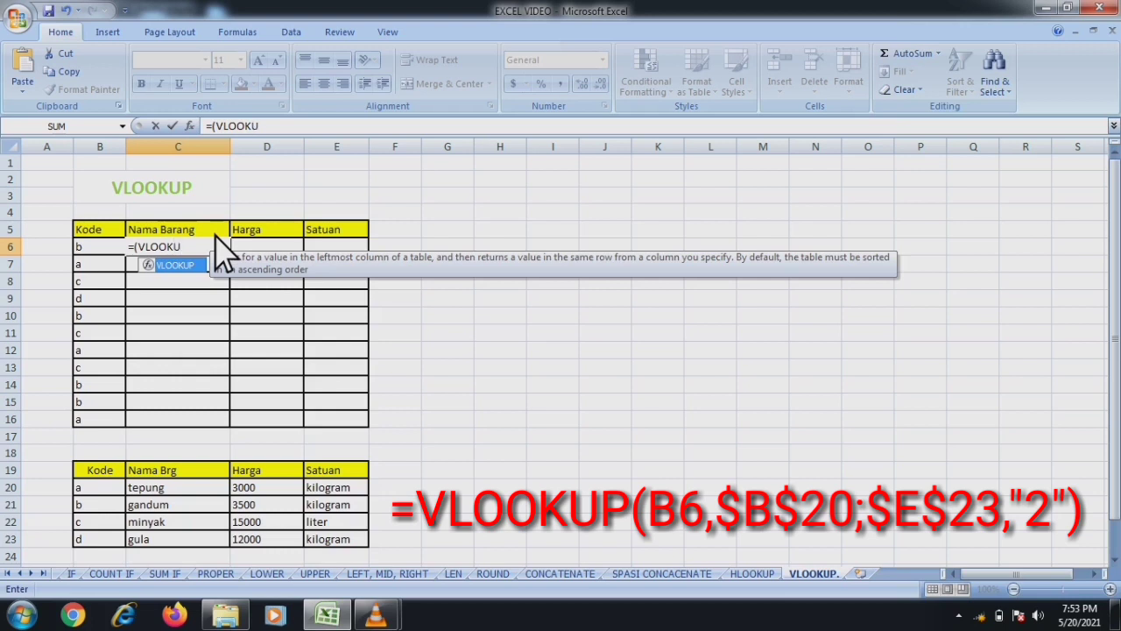
type("P")
key("Return")
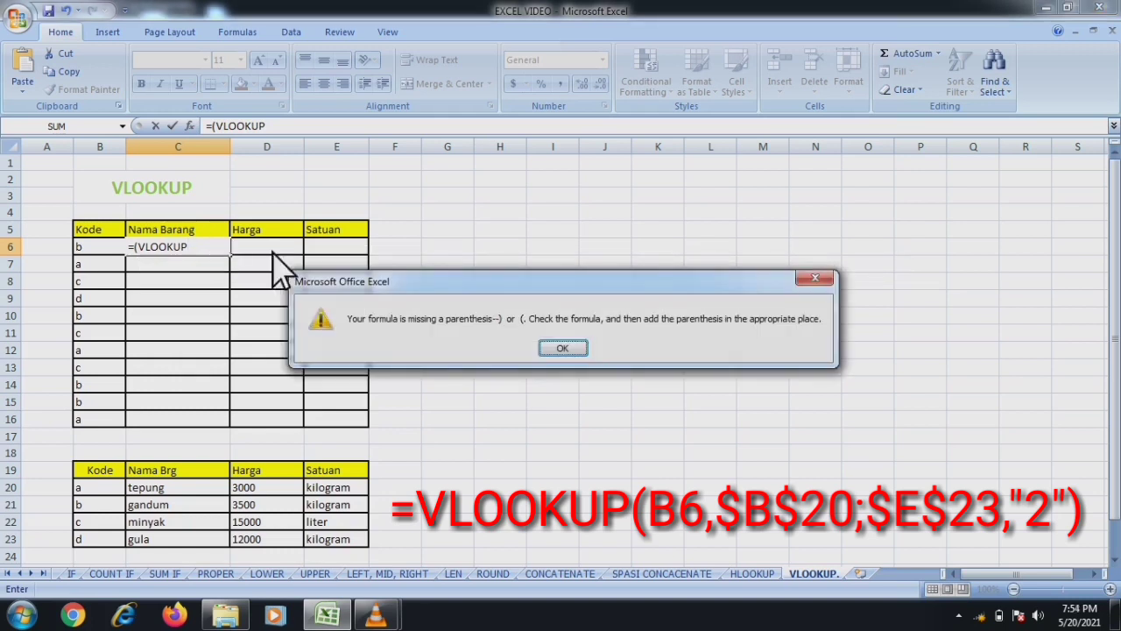
left_click(562, 349)
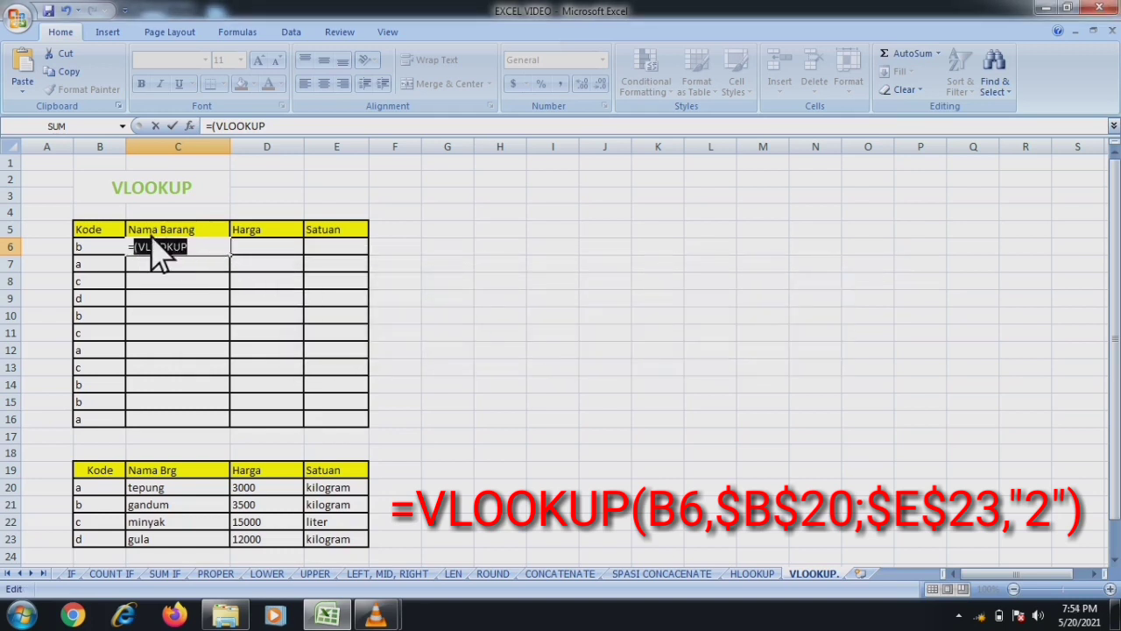
Step: Correct the formula start in C6 to =VLOOKUP( and use the code in B6 as the lookup value
key("Left")
key("Delete")
key("End")
type("(")
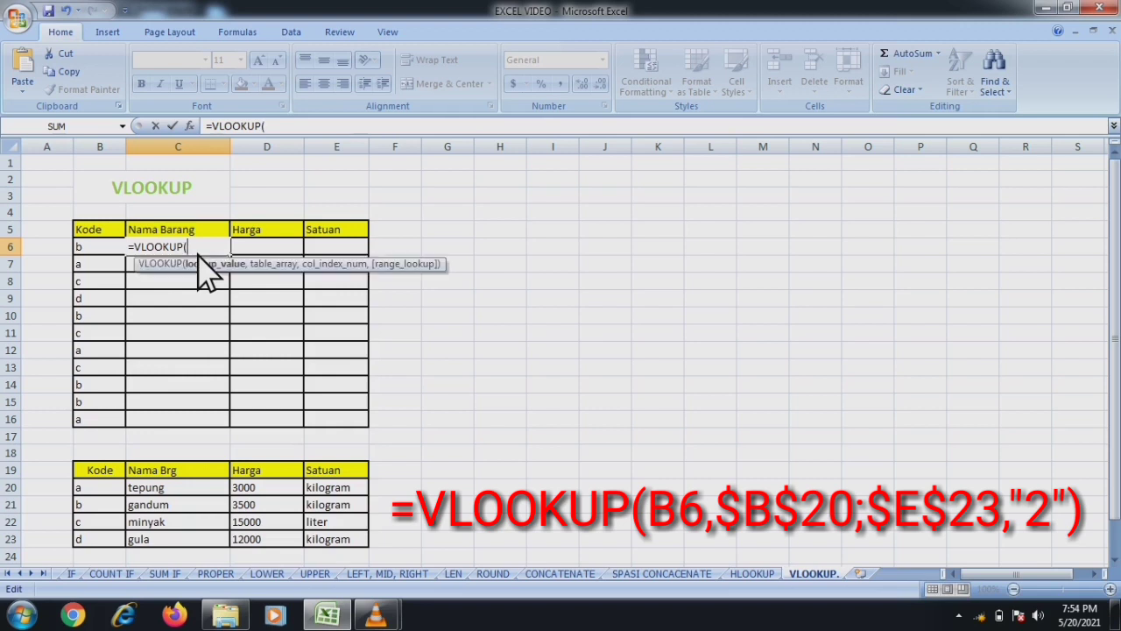
left_click(106, 250)
type(",")
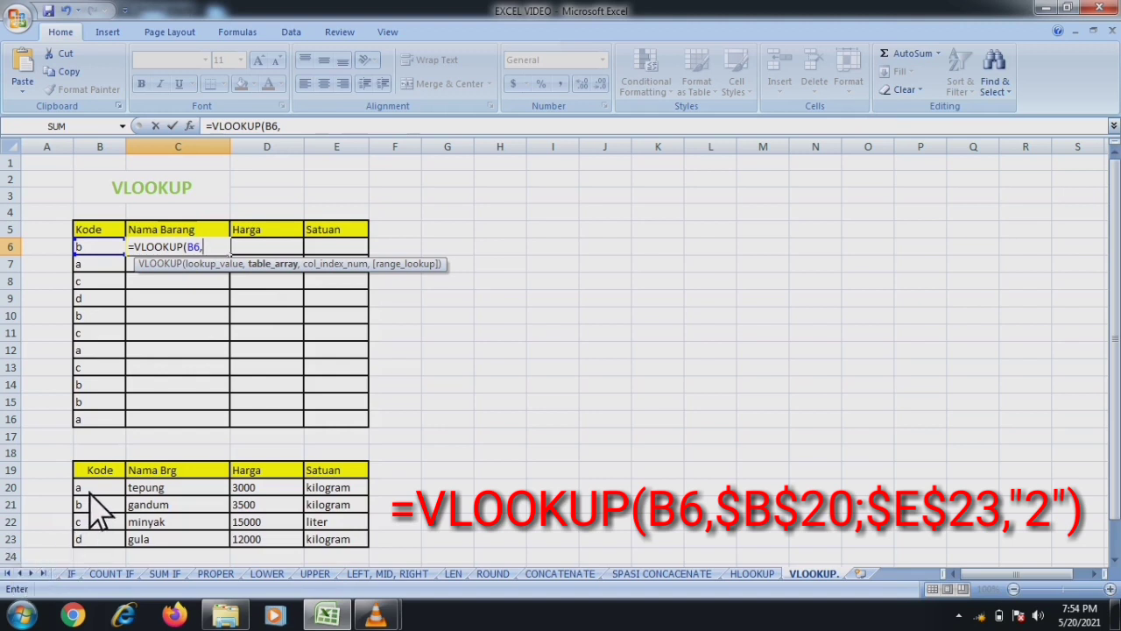
Step: Set the lookup table in the C6 formula to the absolute range $B$20:$E$22
left_click_drag(89, 492, 321, 519)
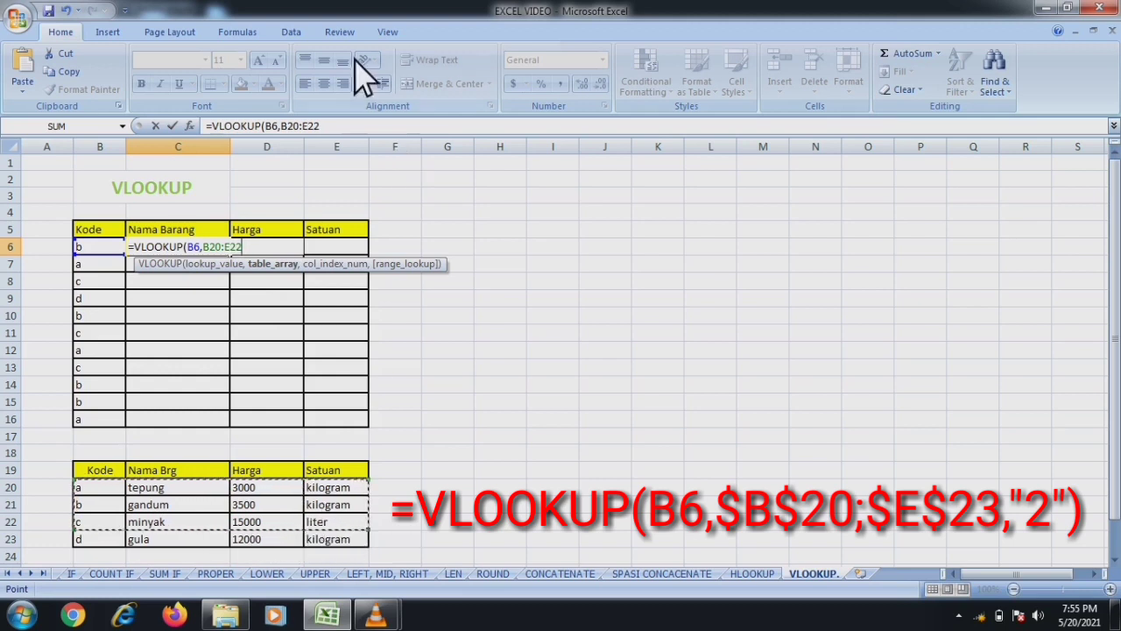
left_click(289, 127)
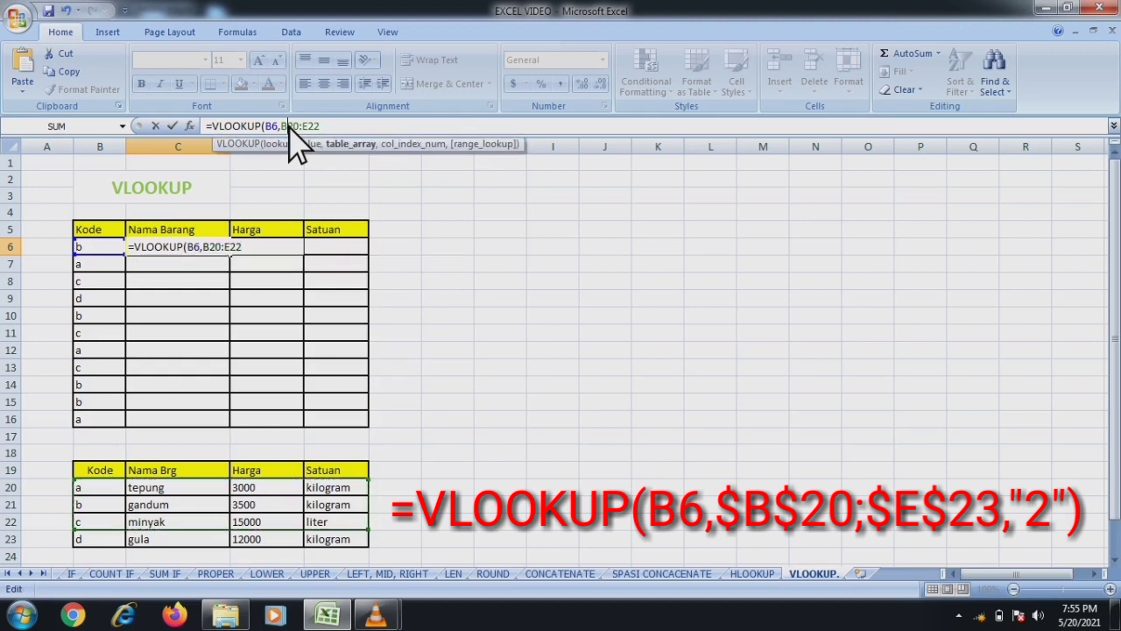
key("F4")
left_click(322, 128)
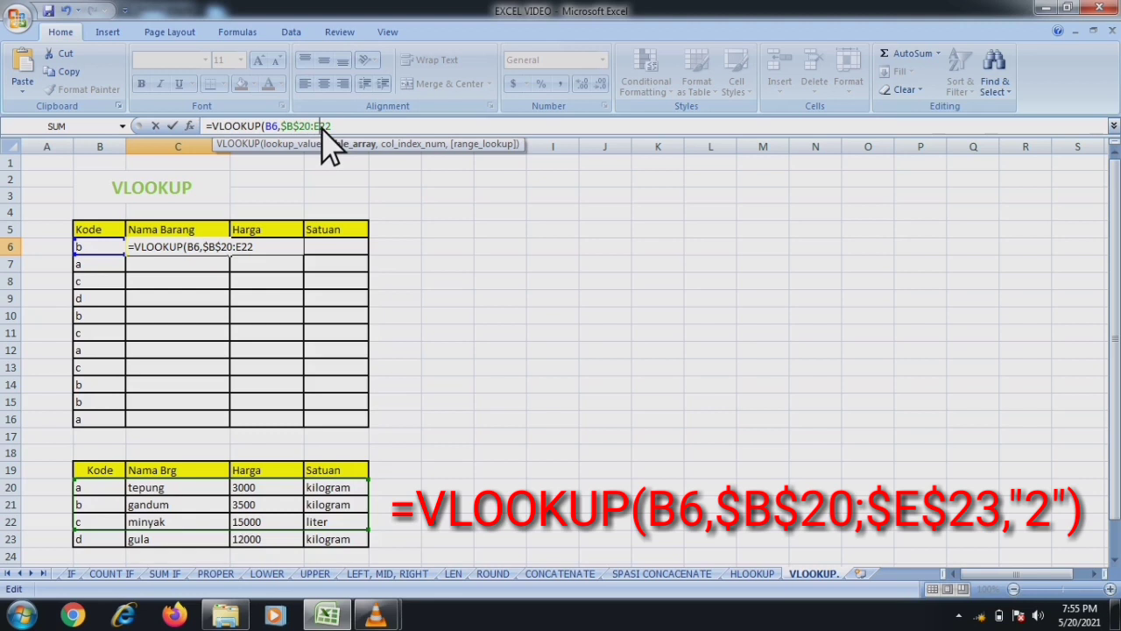
key("F4")
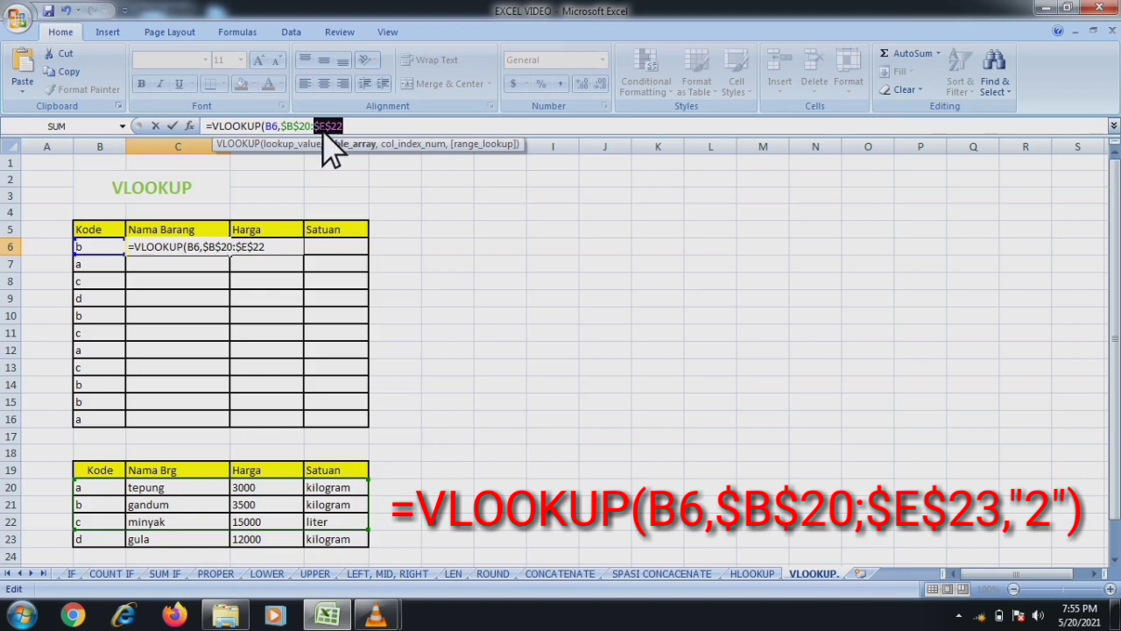
Step: Complete the C6 VLOOKUP with column index "2", enter it, and fill the formula down to C16
left_click(352, 133)
type(",")
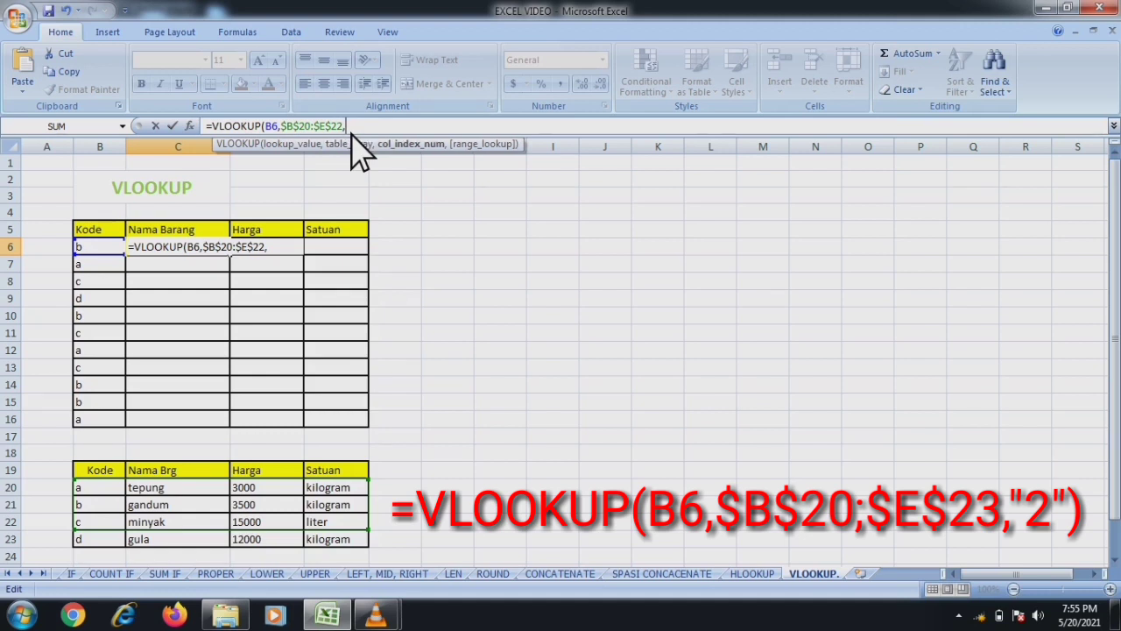
type("\"")
type("2")
key("Return")
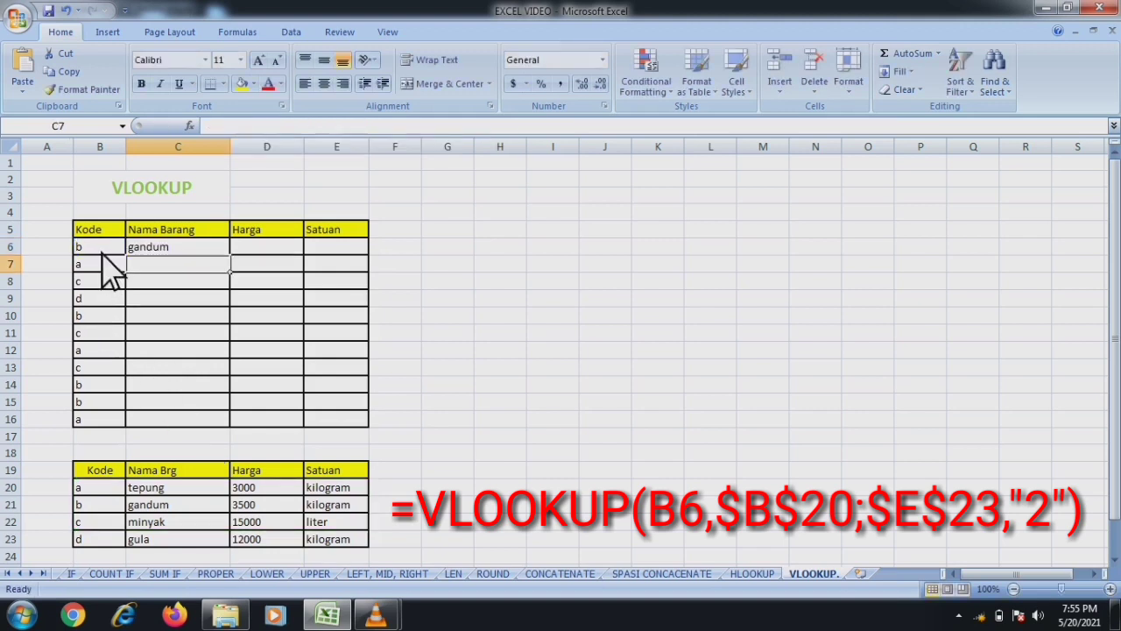
left_click(213, 249)
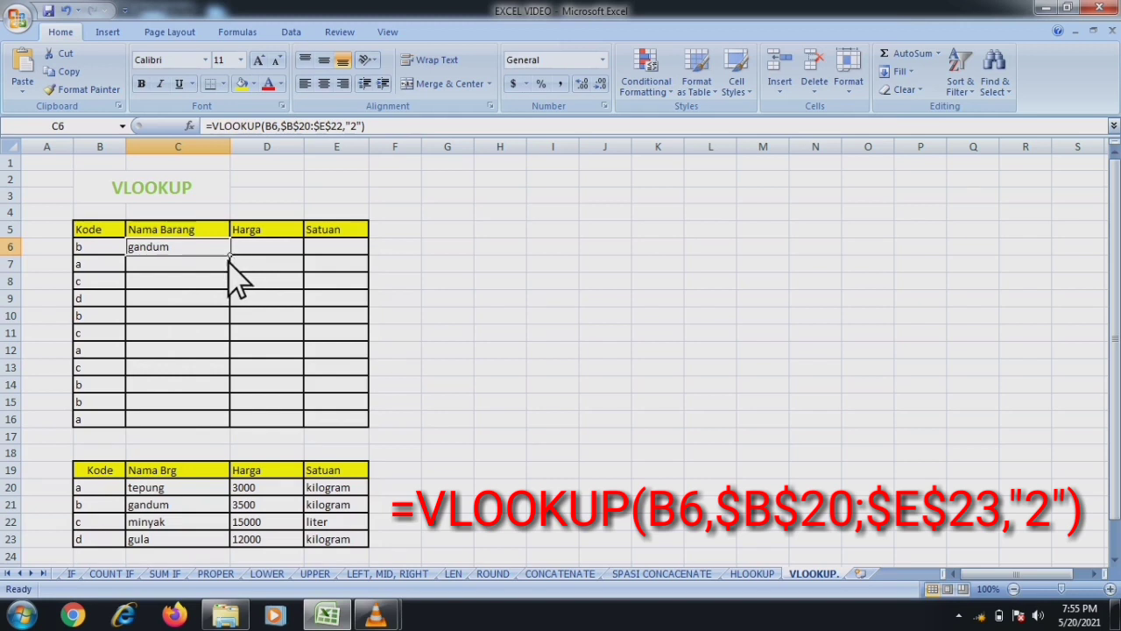
left_click_drag(231, 257, 213, 428)
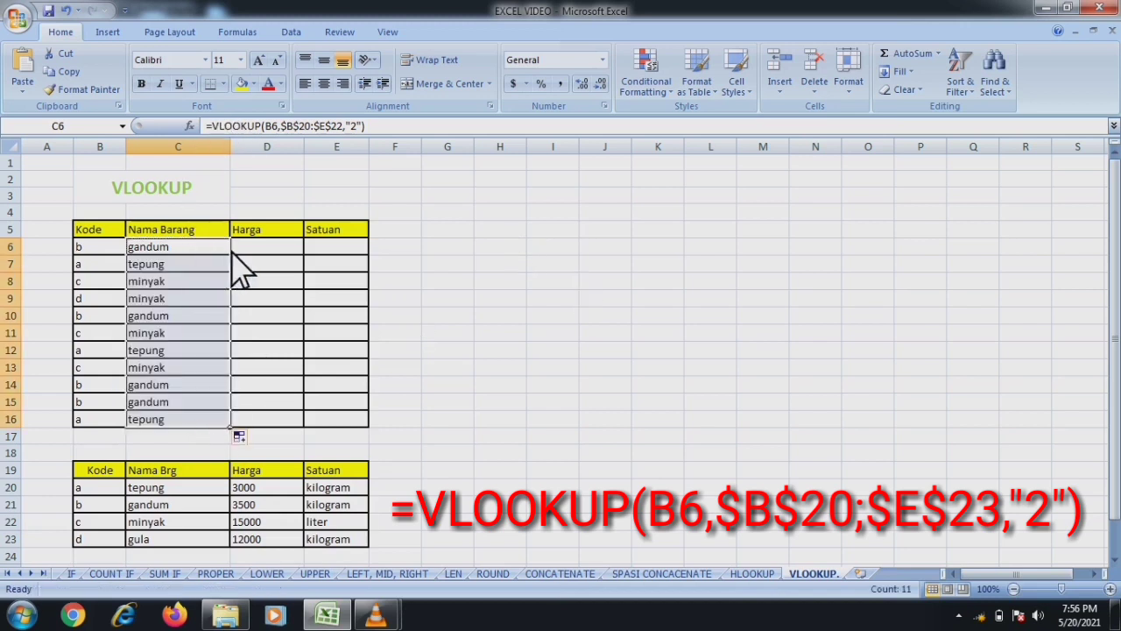
Step: Copy the VLOOKUP formula text from C6 into D6 under Harga, with the table range $B$20:$E$23
left_click(317, 128)
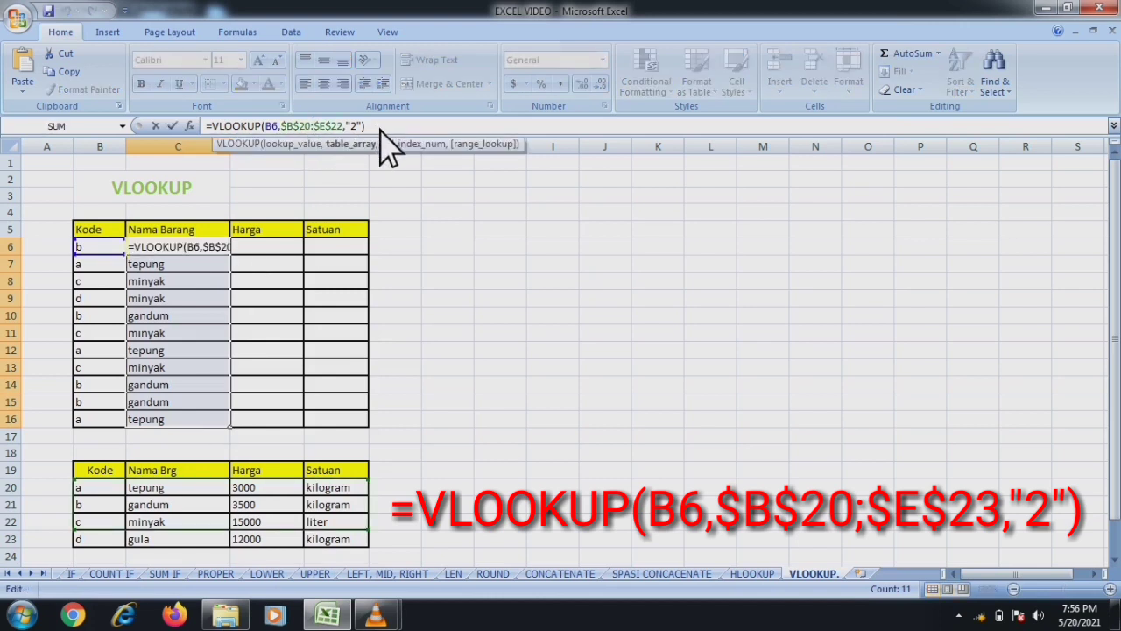
left_click_drag(380, 129, 194, 130)
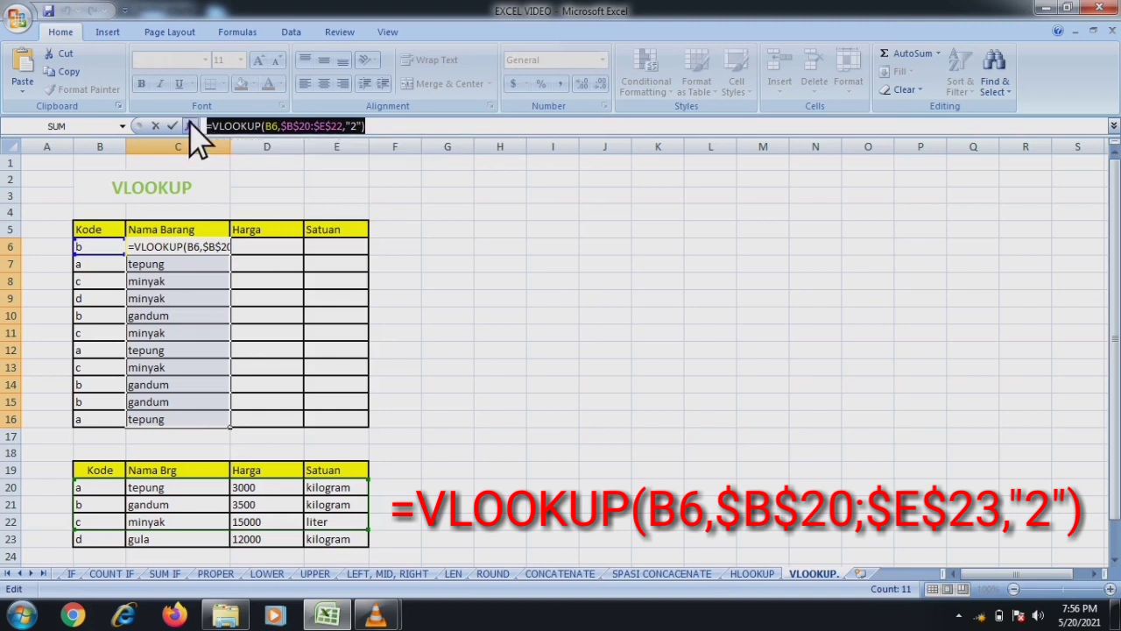
key("ctrl+c")
key("Return")
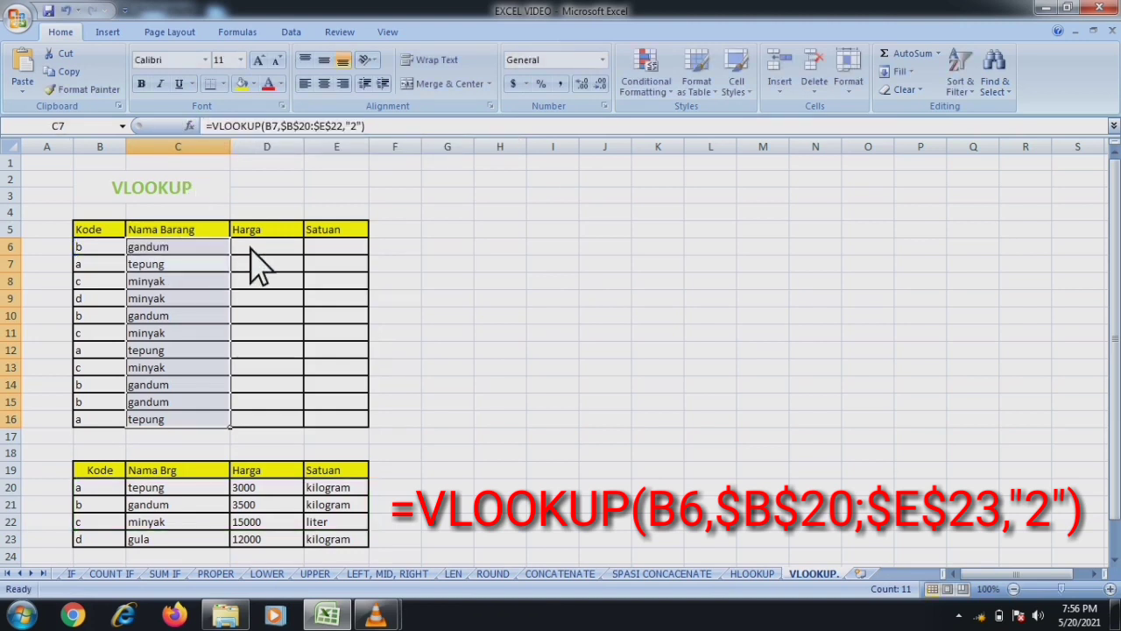
left_click(251, 249)
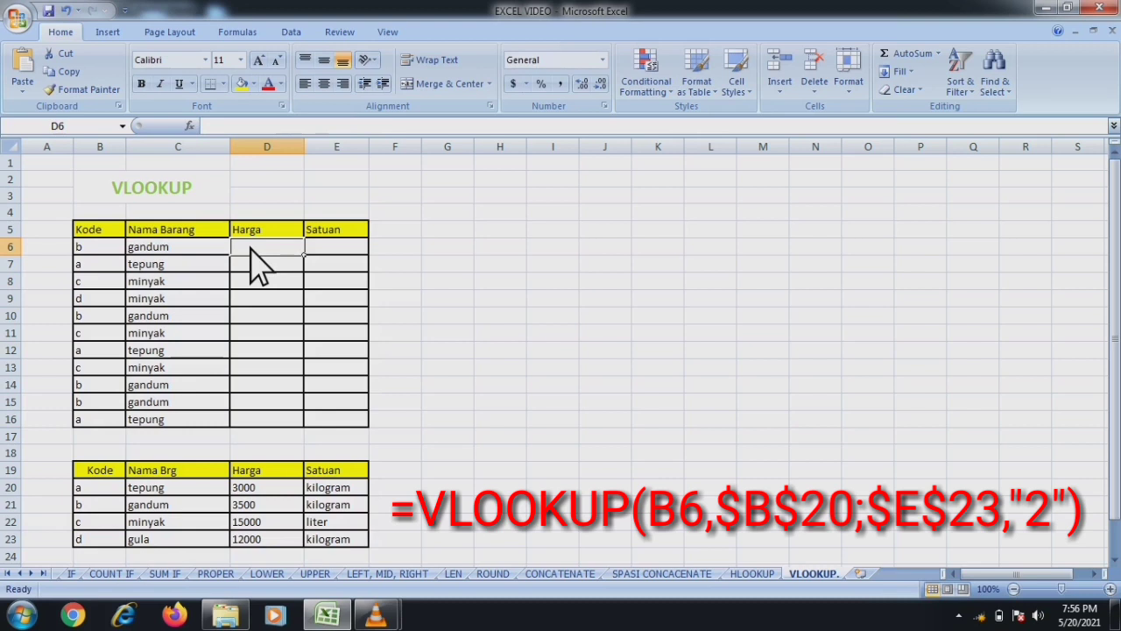
left_click(286, 123)
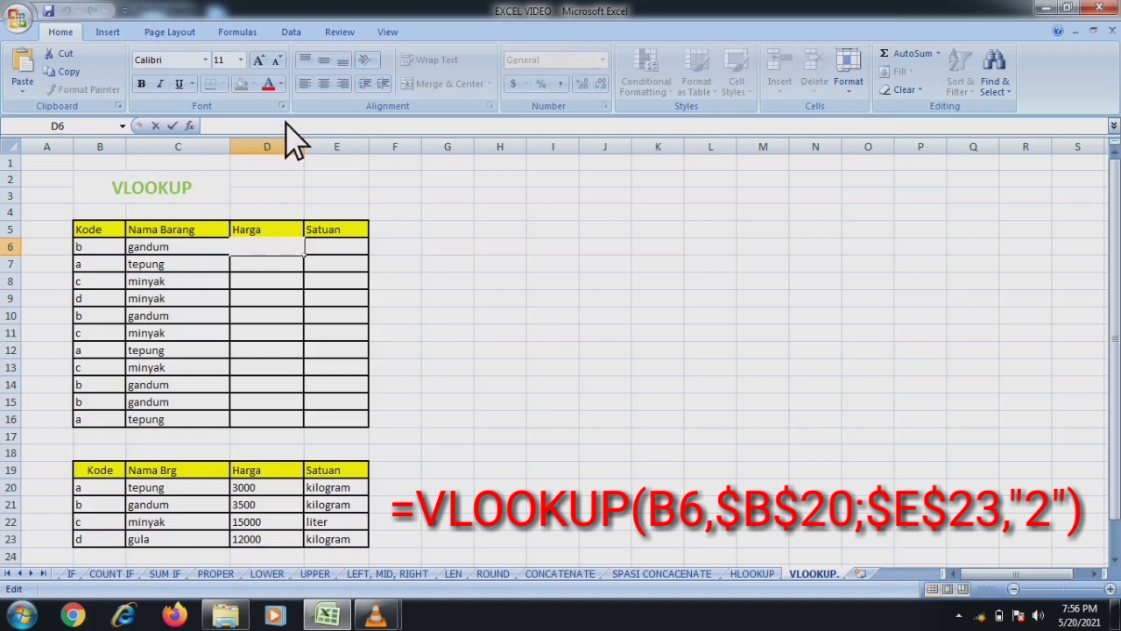
key("ctrl+v")
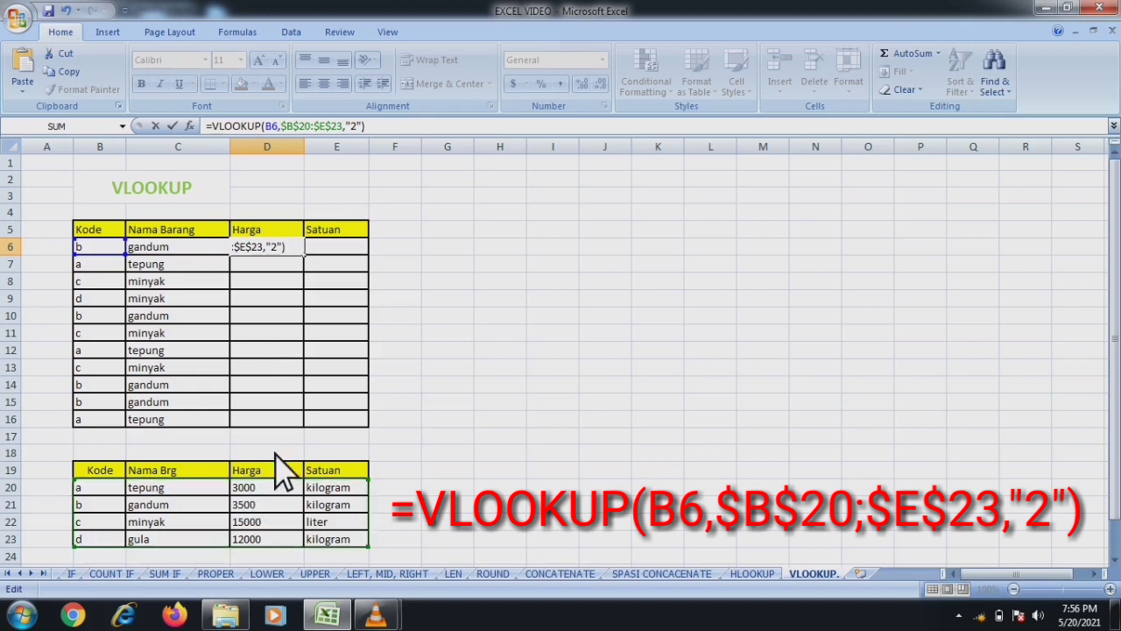
Step: Change the column index of the VLOOKUP in D6 to "3" and enter the formula
left_click(354, 128)
key("BackSpace")
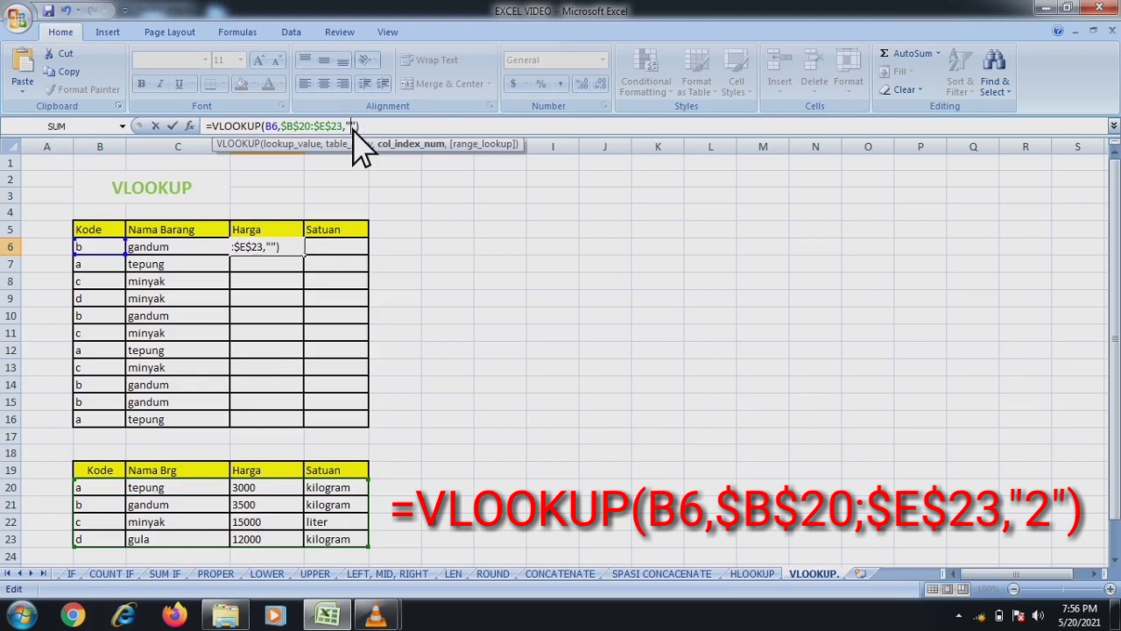
type("3")
key("Return")
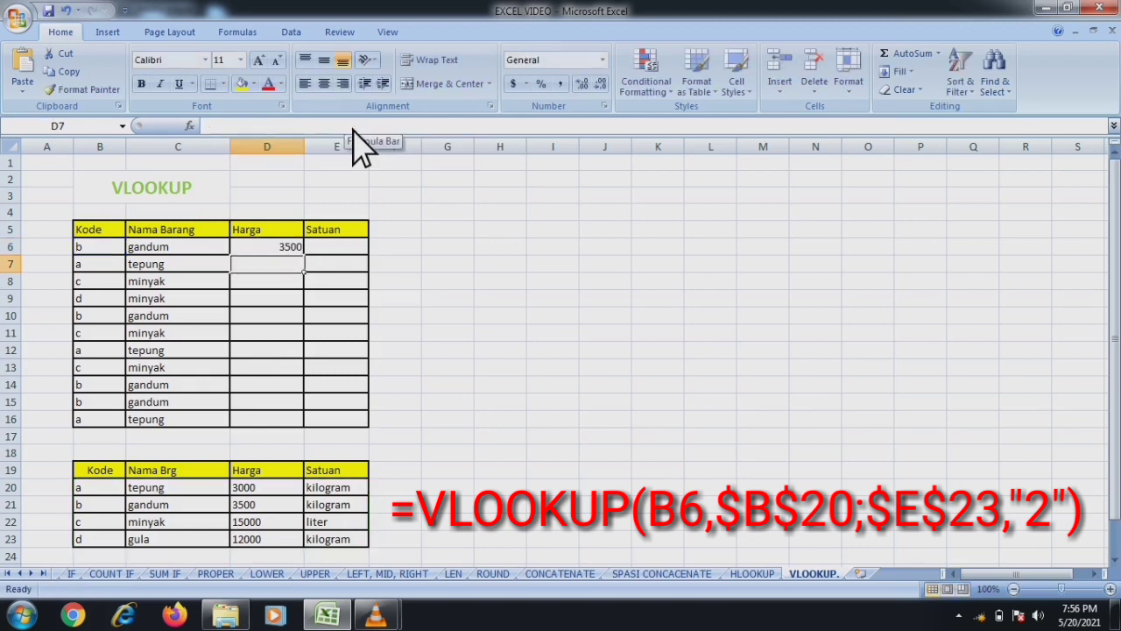
Step: Fill the Harga VLOOKUP formula from D6 down to D16
left_click(291, 252)
double_click(292, 252)
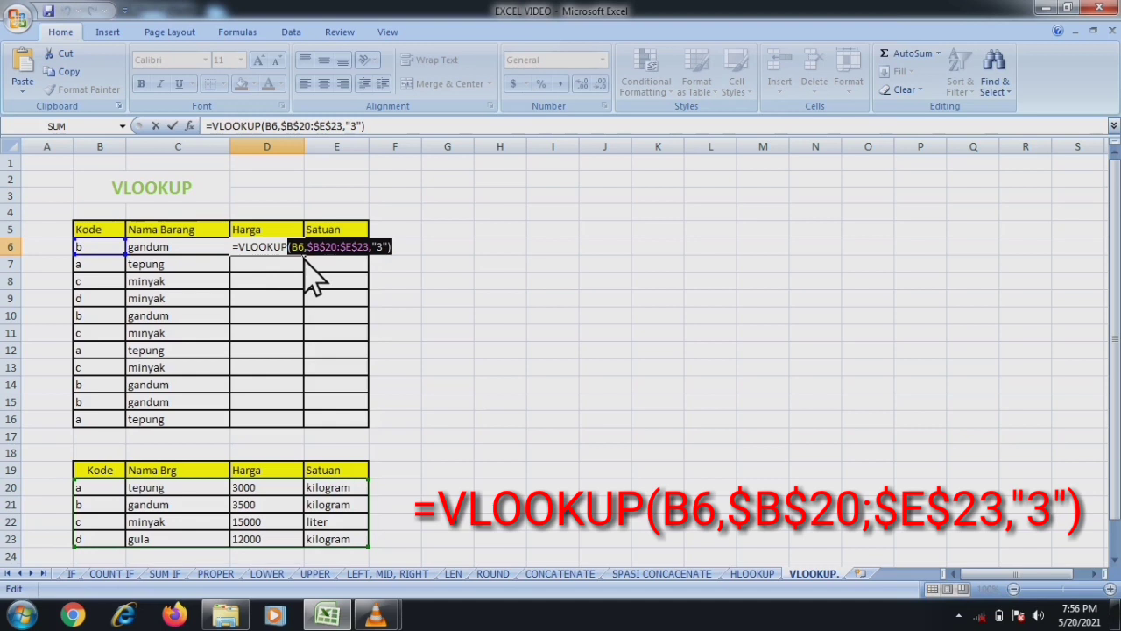
key("Escape")
left_click_drag(305, 259, 306, 433)
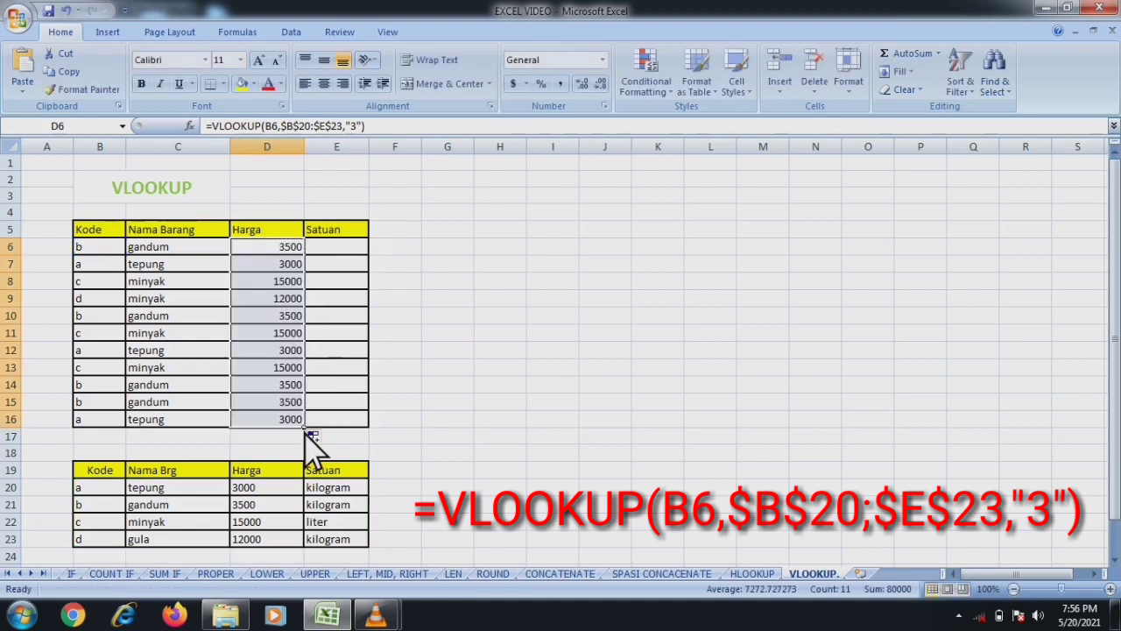
Step: Try column index "4" in the D6 VLOOKUP formula and undo that change
left_click(358, 128)
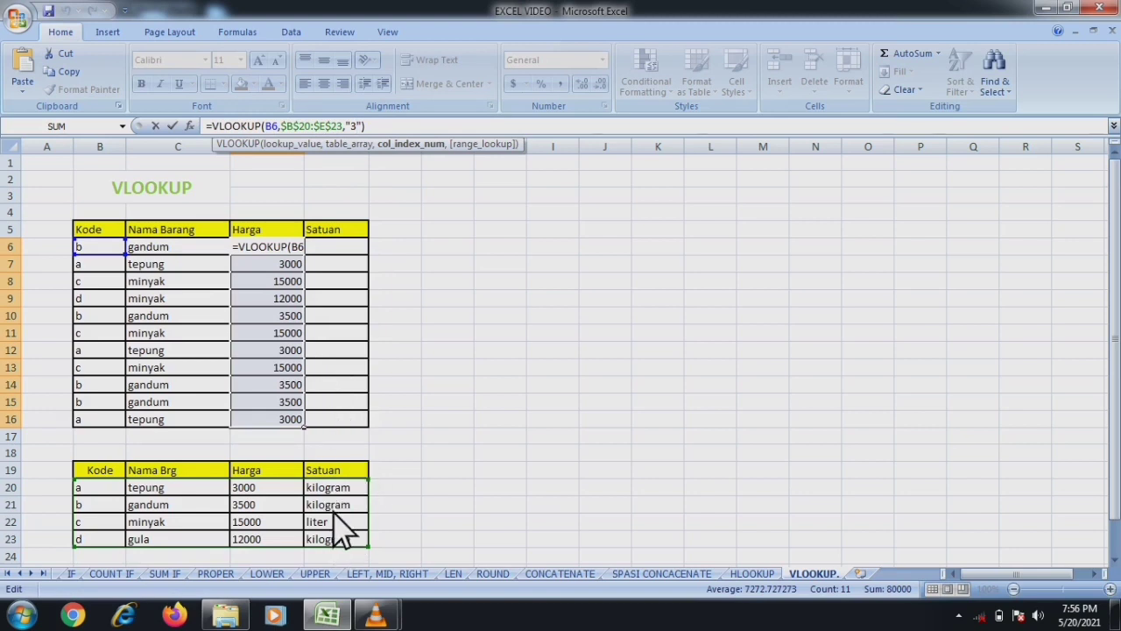
key("BackSpace")
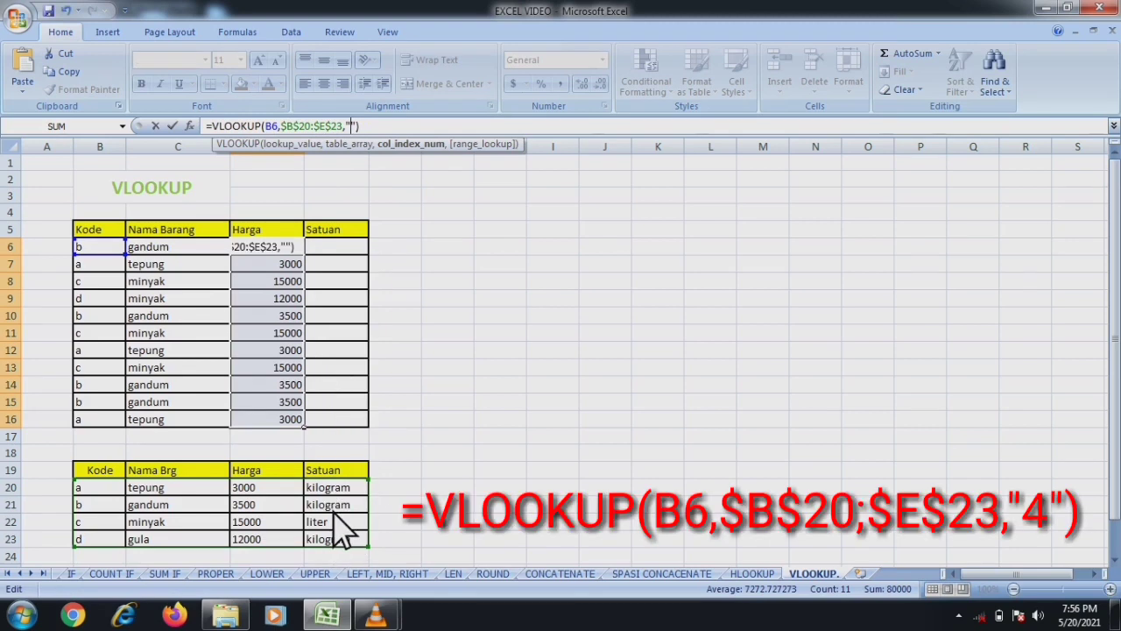
type("4")
key("Return")
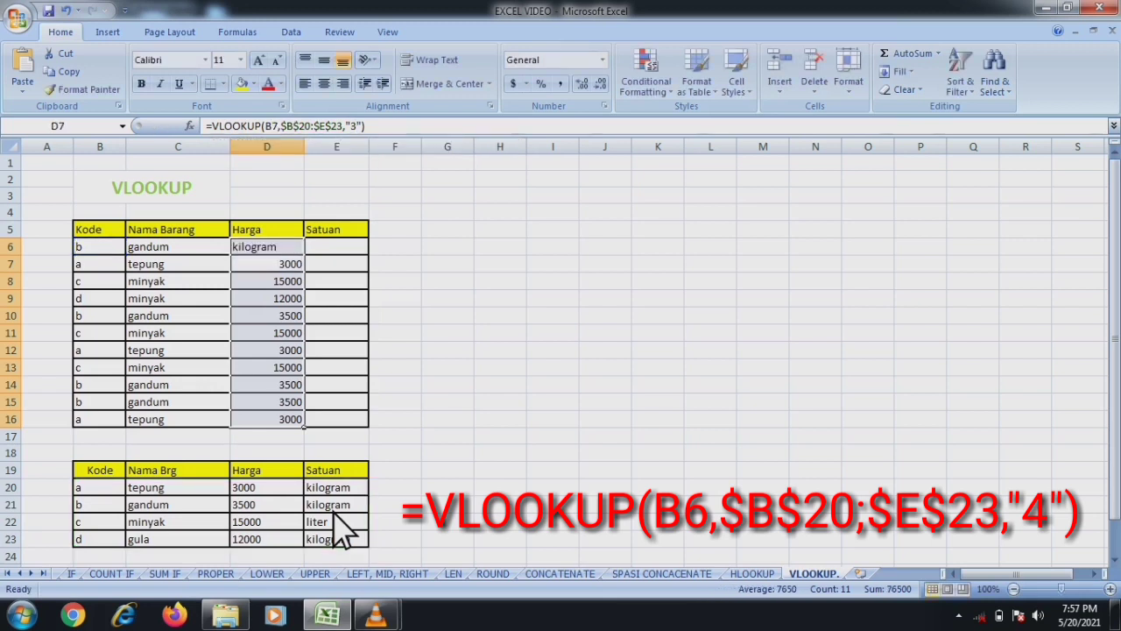
key("ctrl+z")
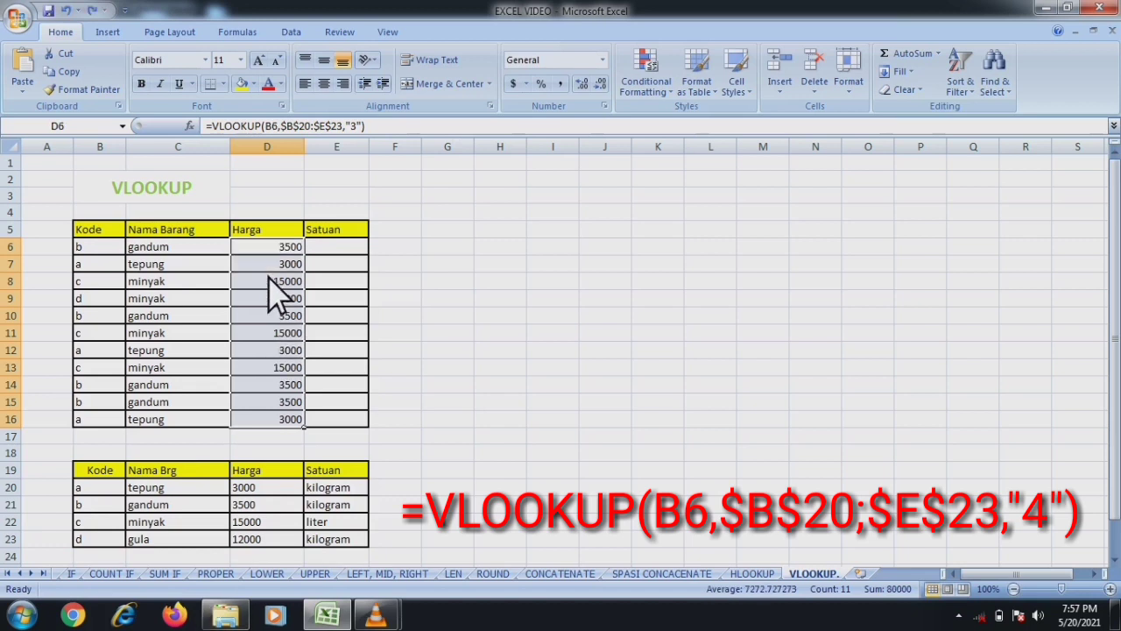
Step: Paste the copied VLOOKUP formula into E6 under Satuan and enter it with column index "4"
left_click(336, 250)
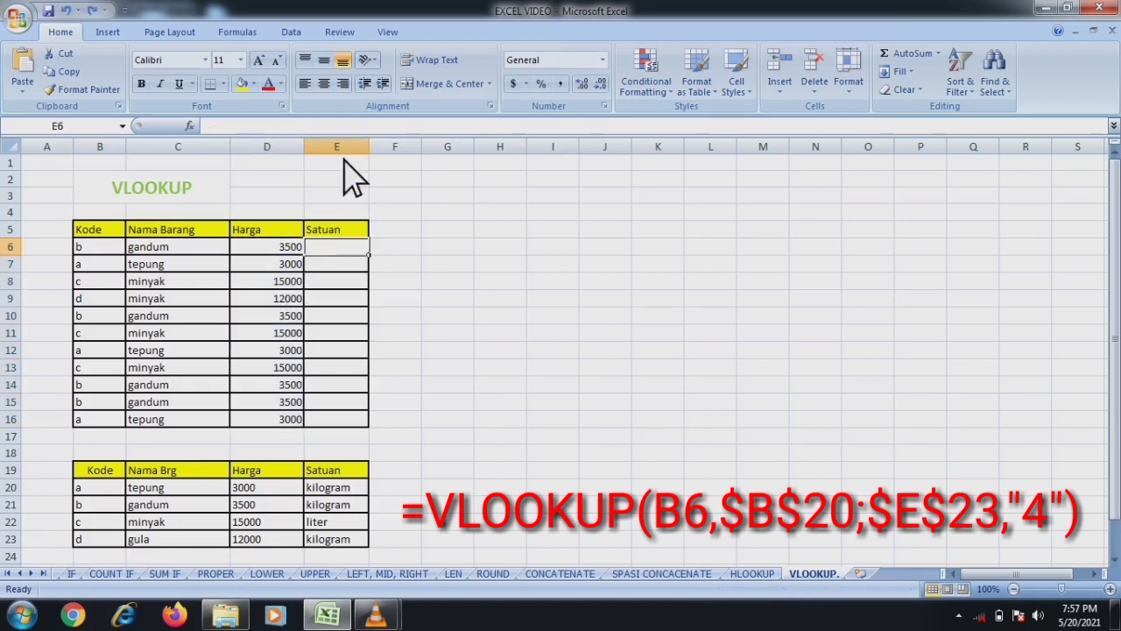
key("F2")
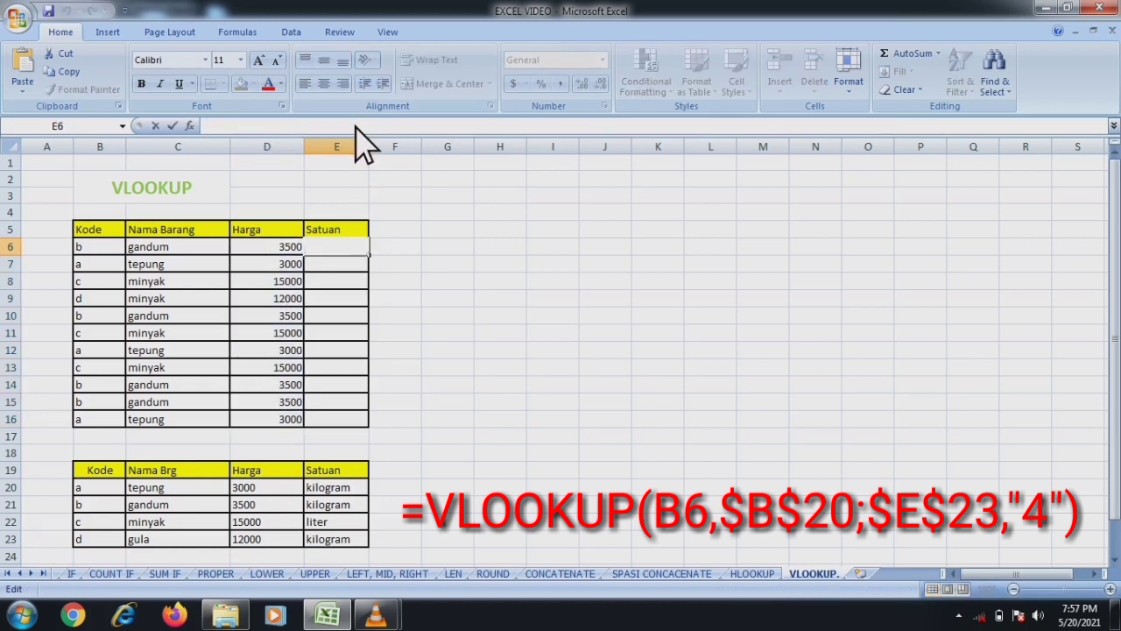
key("ctrl+v")
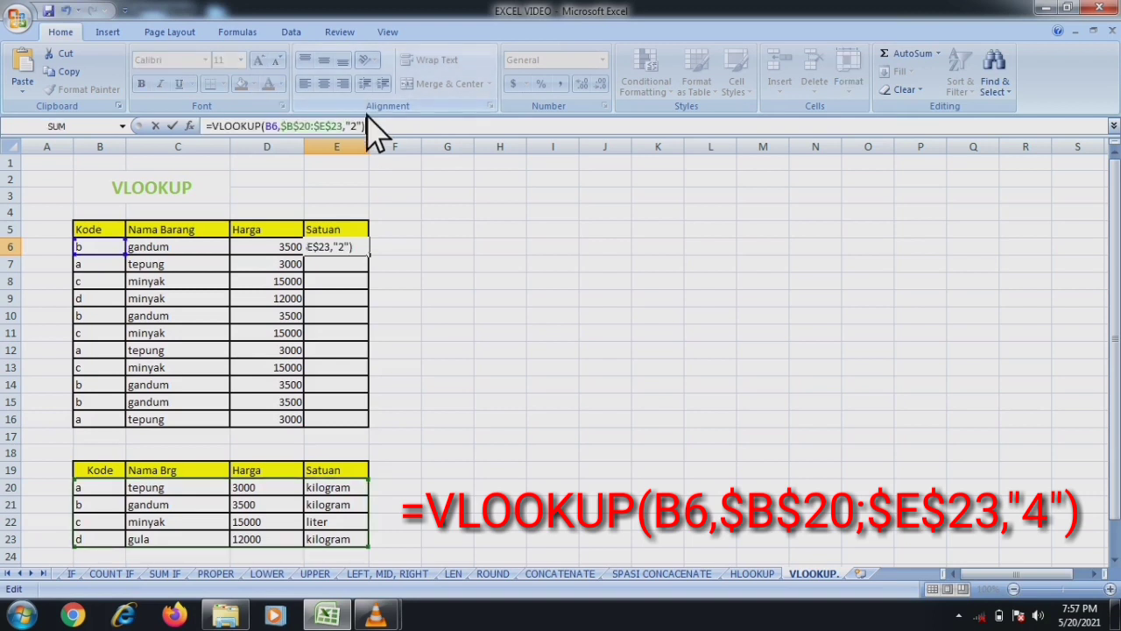
left_click(366, 125)
key("BackSpace")
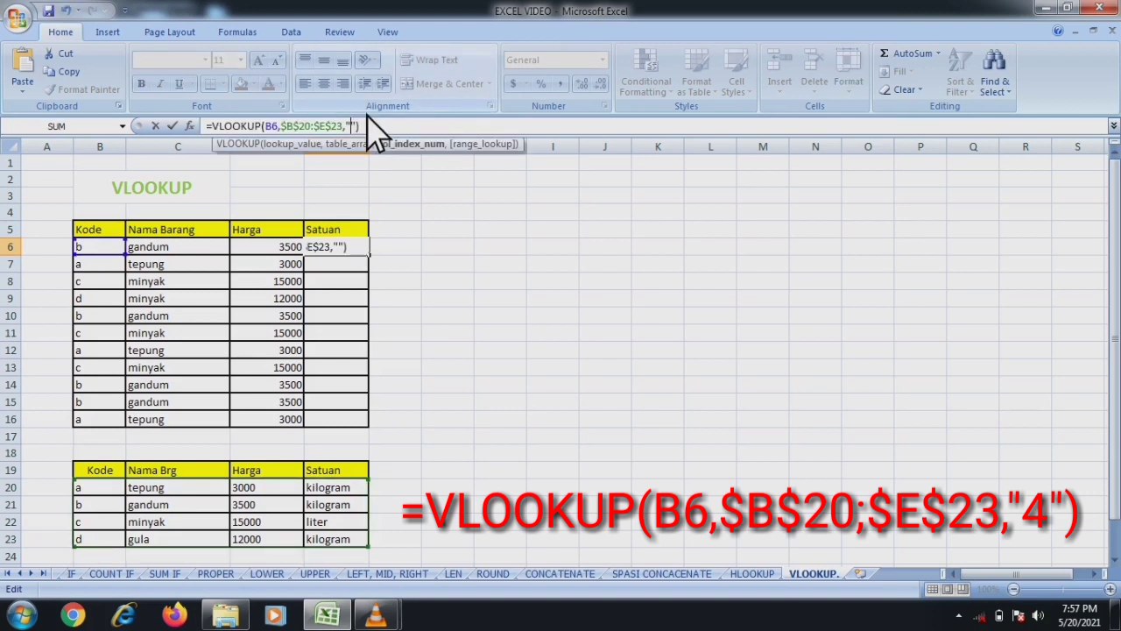
type("4")
key("Return")
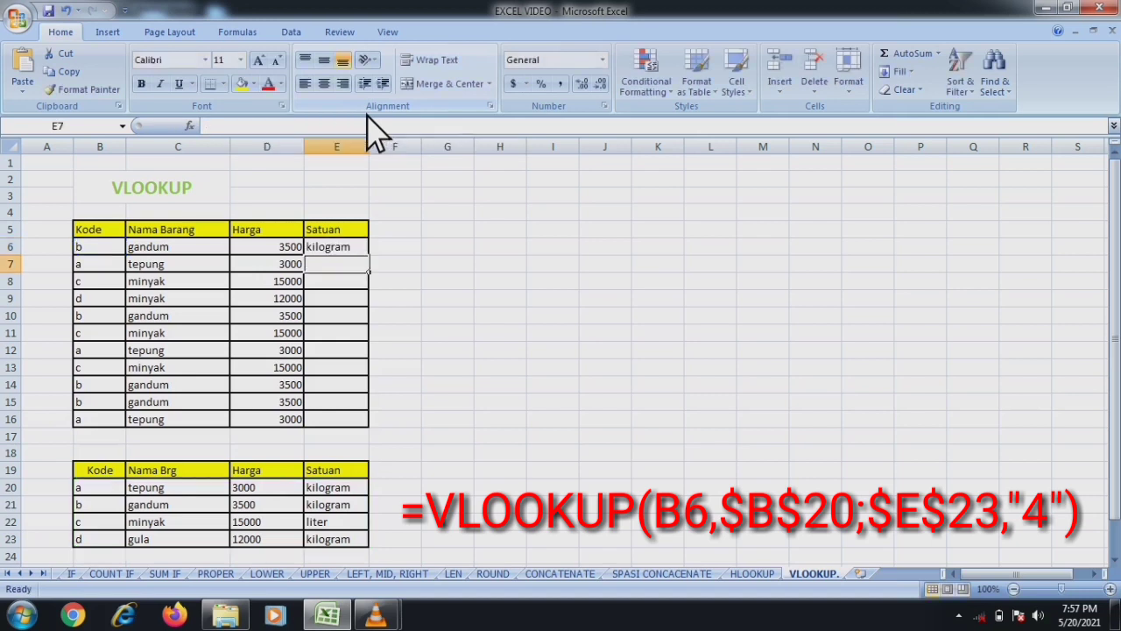
Step: Fill the Satuan VLOOKUP formula from E6 down to E16
left_click(343, 247)
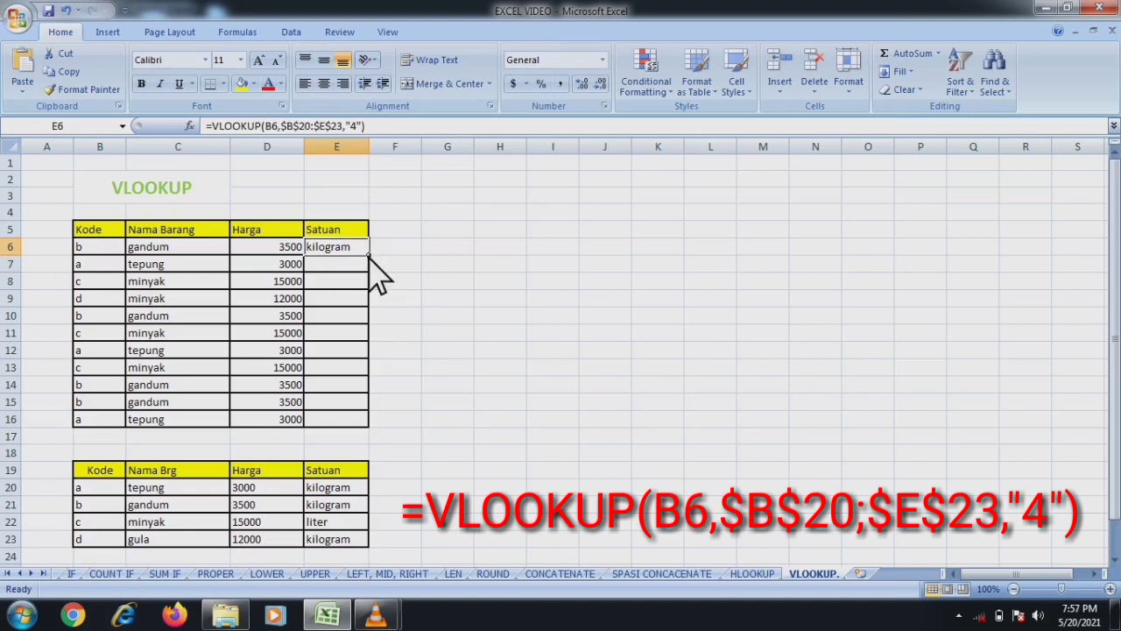
left_click_drag(368, 254, 354, 422)
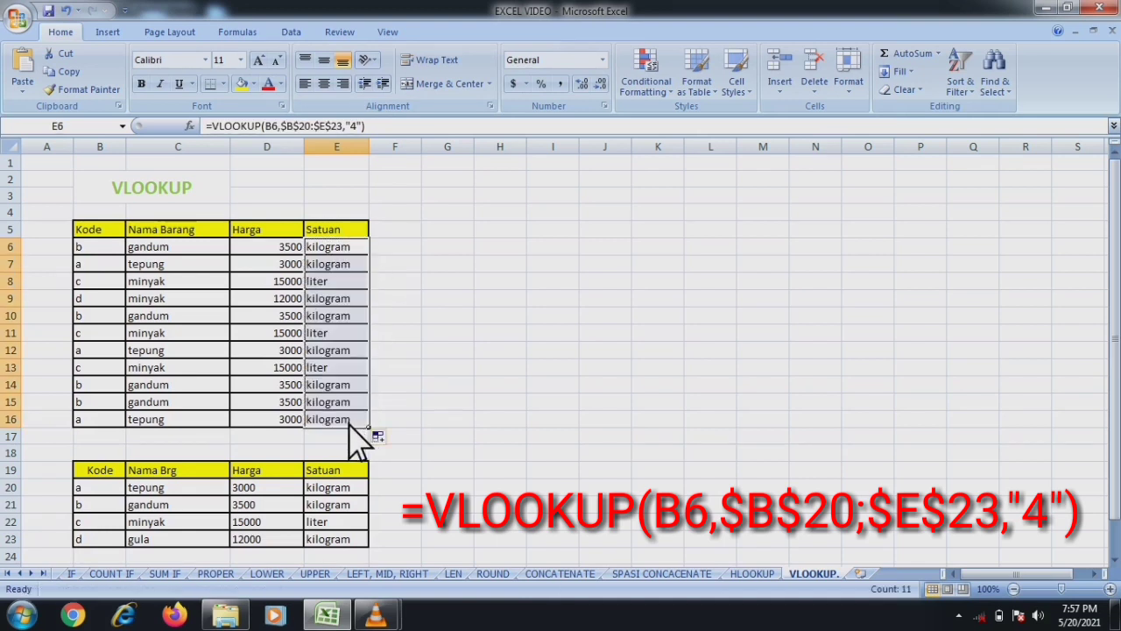
left_click(449, 318)
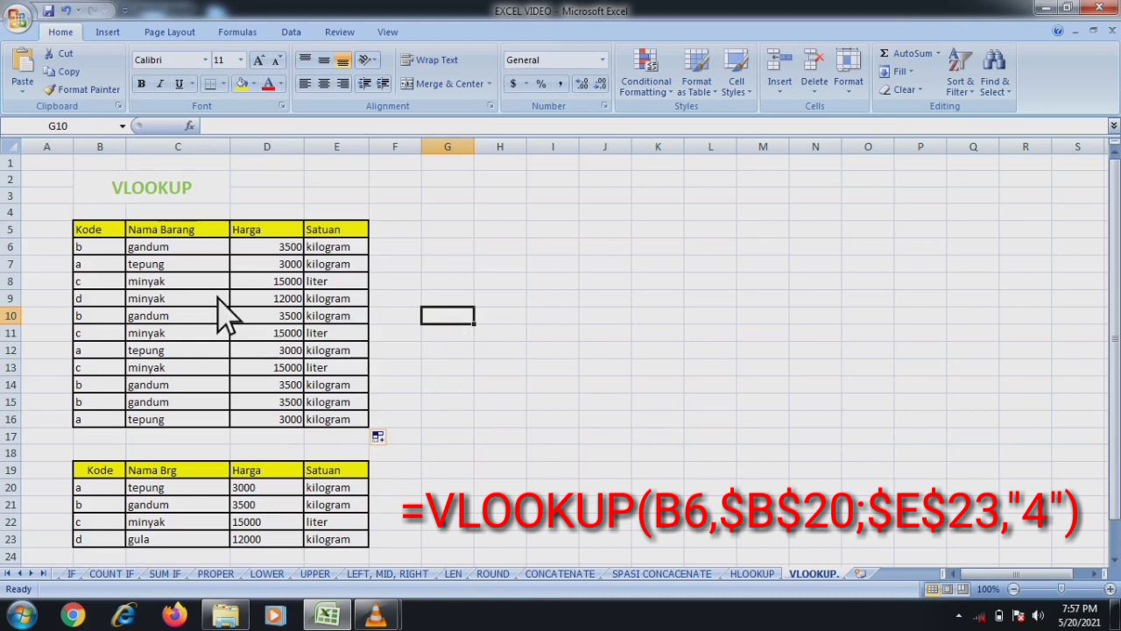
Step: Change the item code in B7 to C
left_click(94, 266)
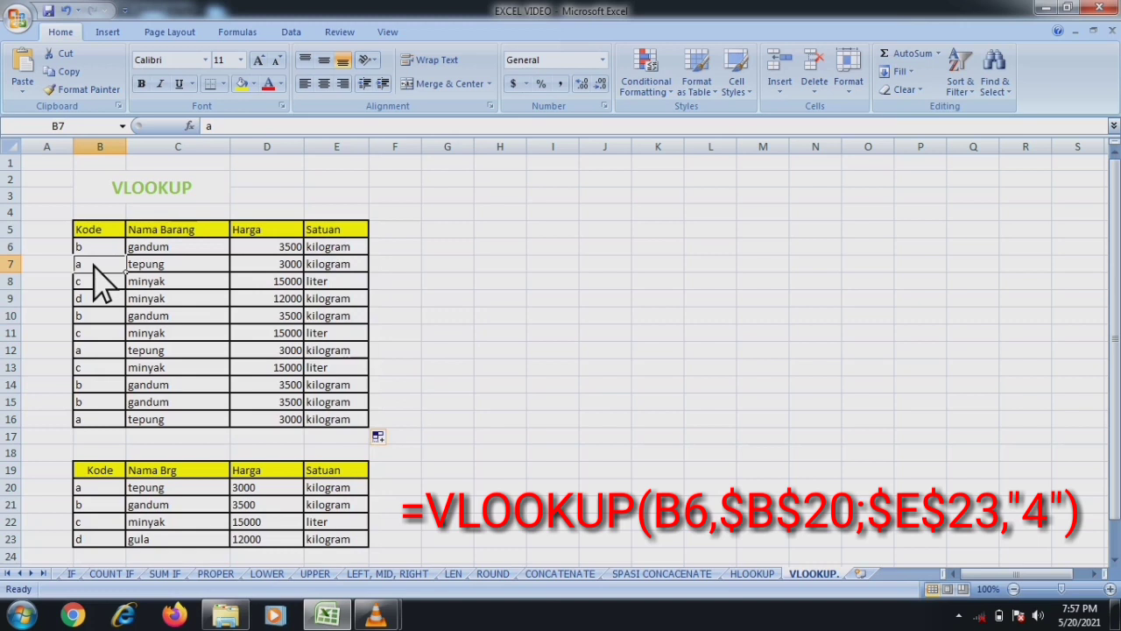
type("C")
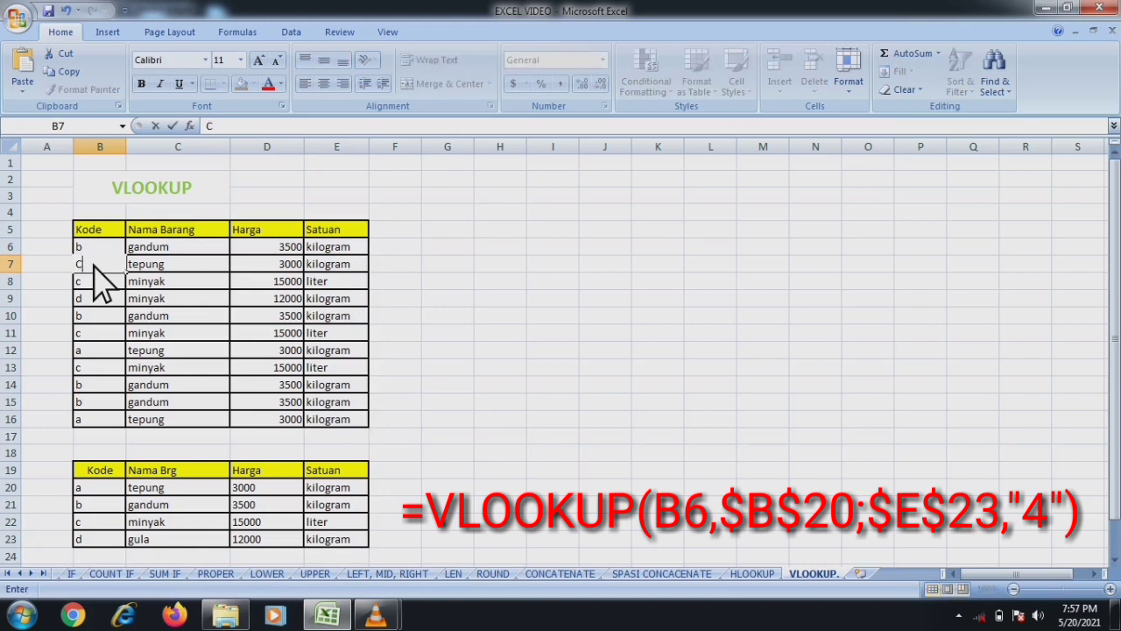
key("Return")
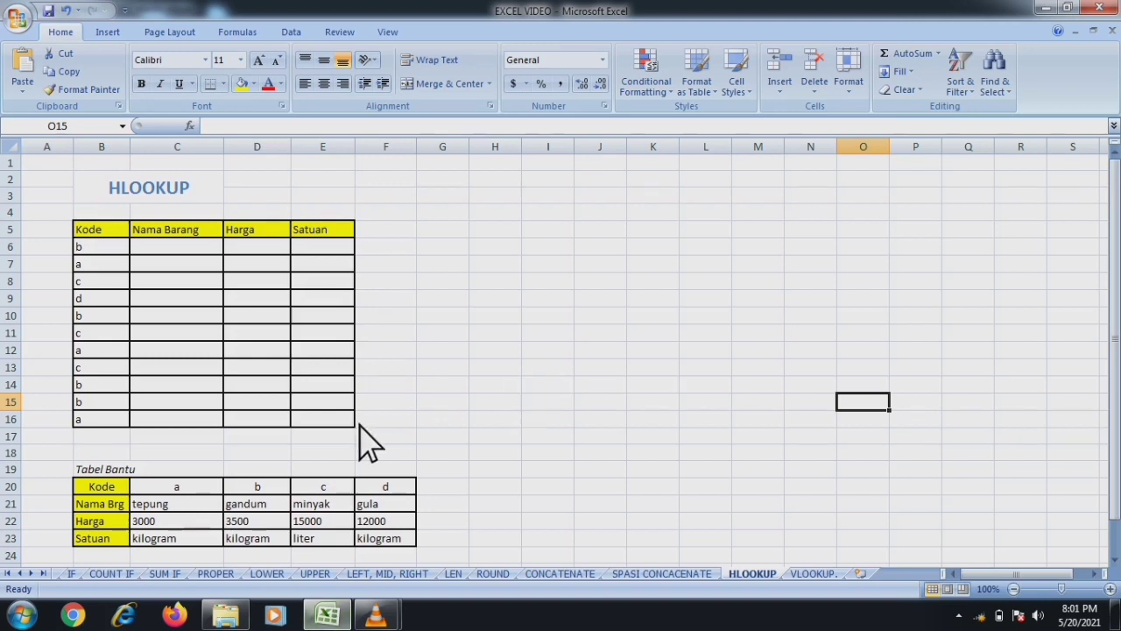
Step: Start an HLOOKUP formula in C6 under Nama Barang with lookup value B6 and table range C20:F23
left_click(168, 254)
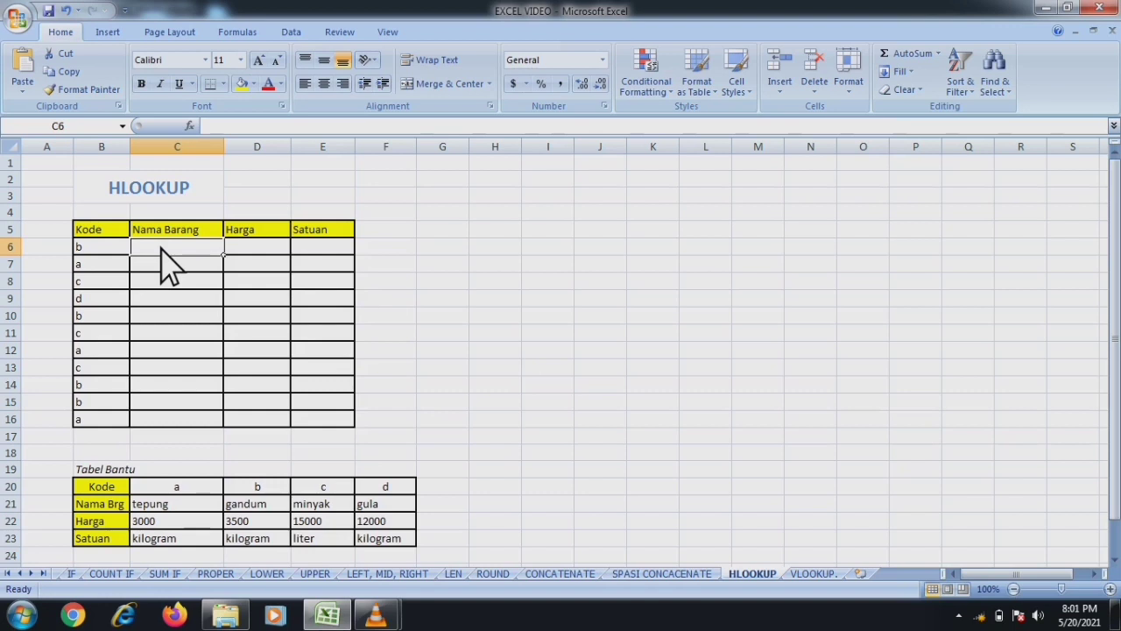
type("=")
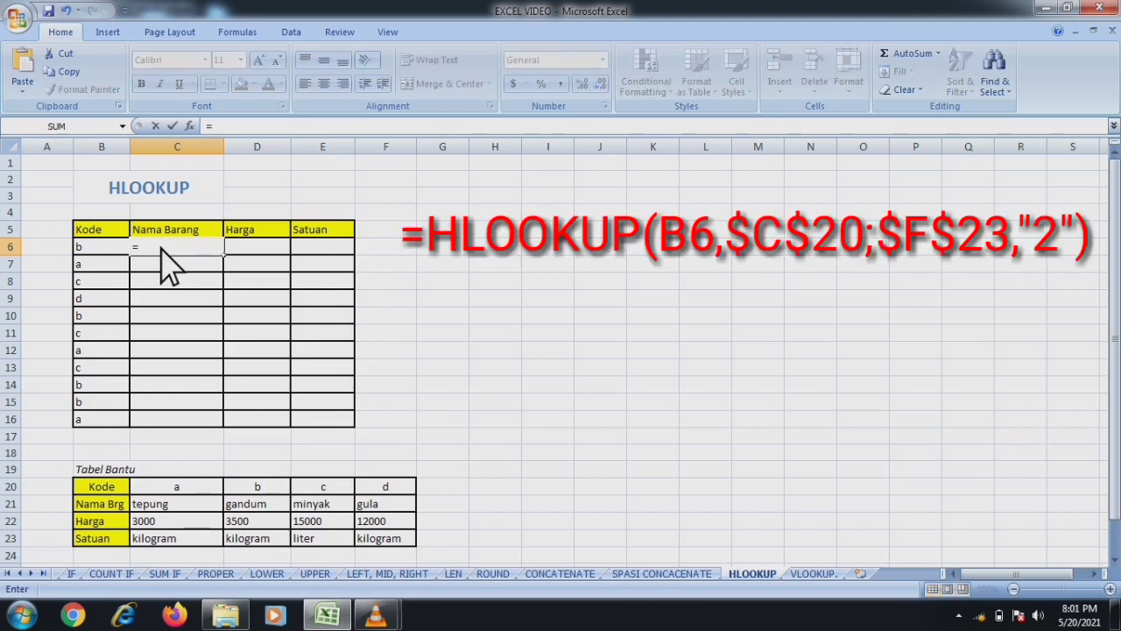
type("HL")
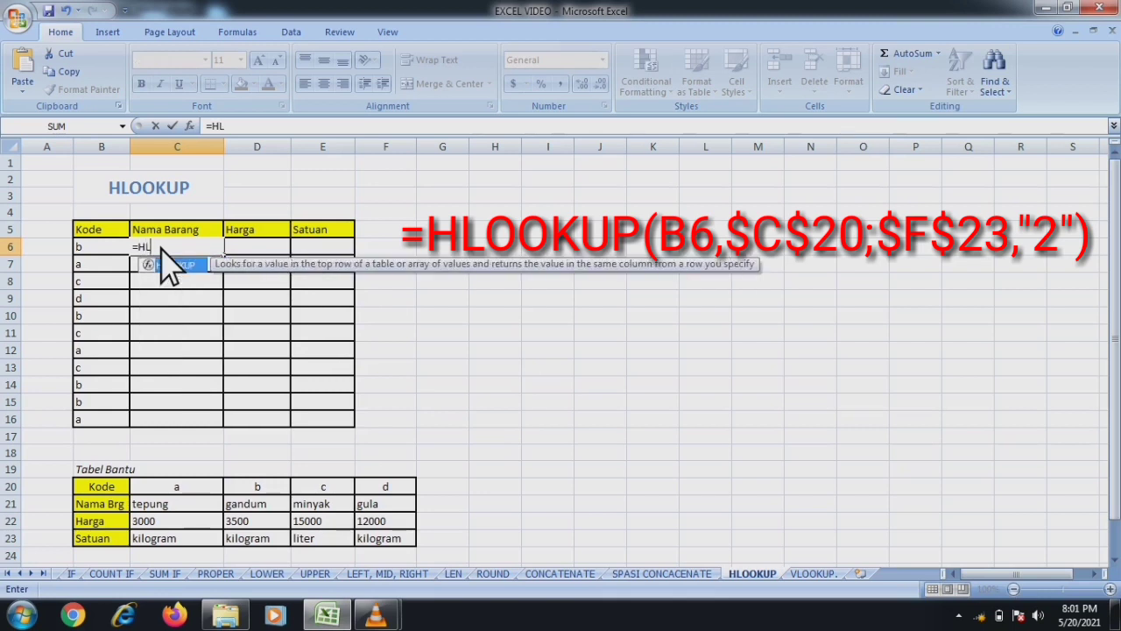
type("OOKUP(")
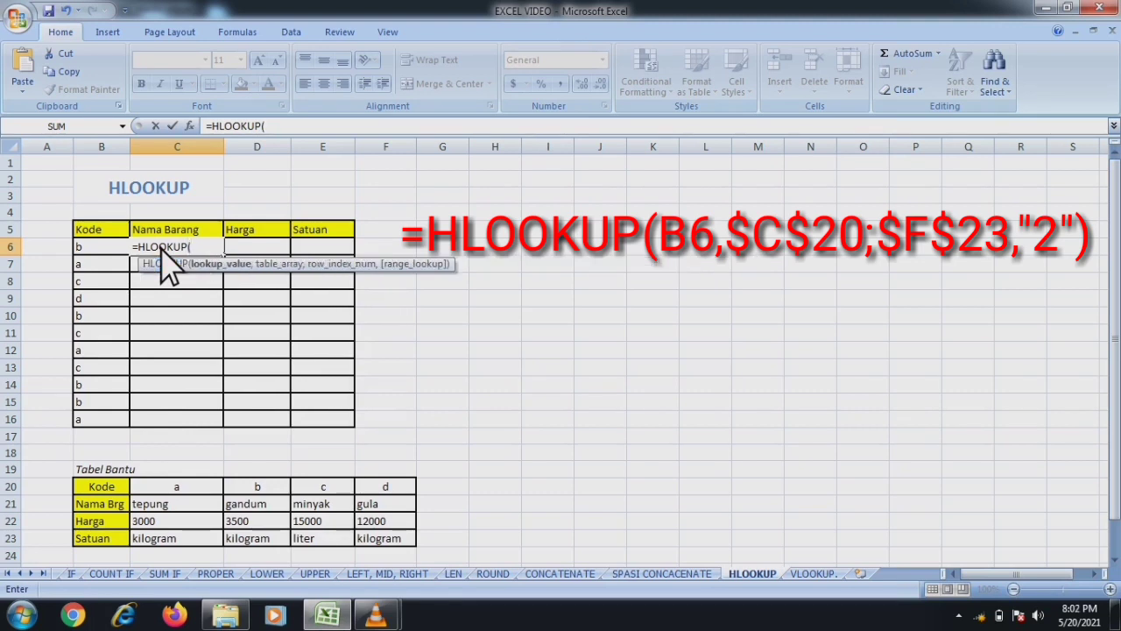
left_click(91, 250)
type(",")
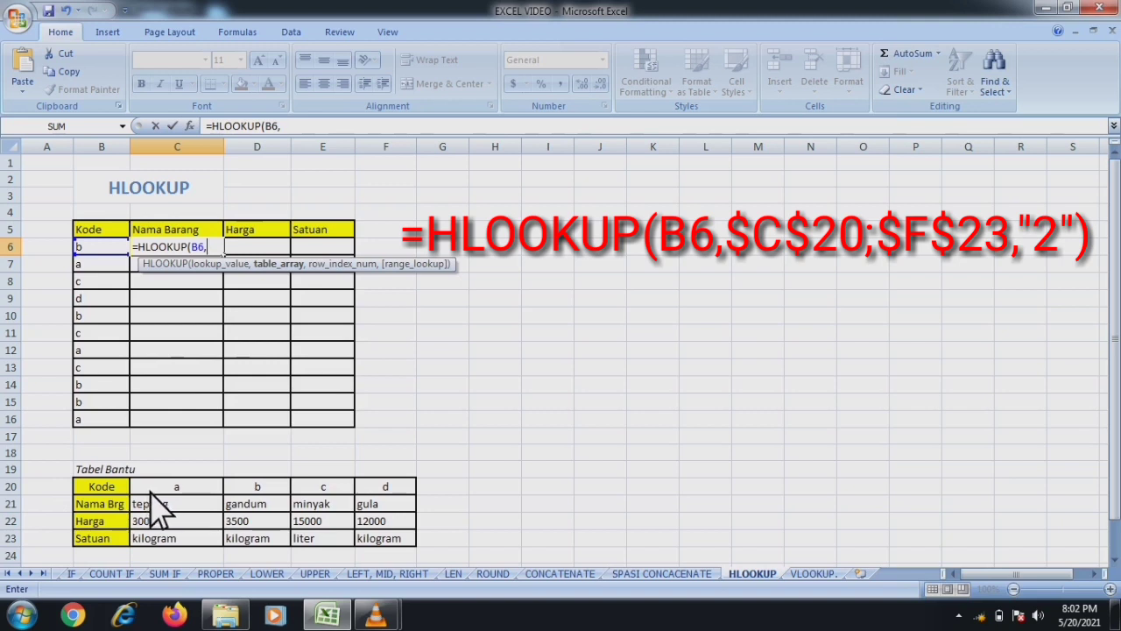
left_click_drag(143, 488, 396, 541)
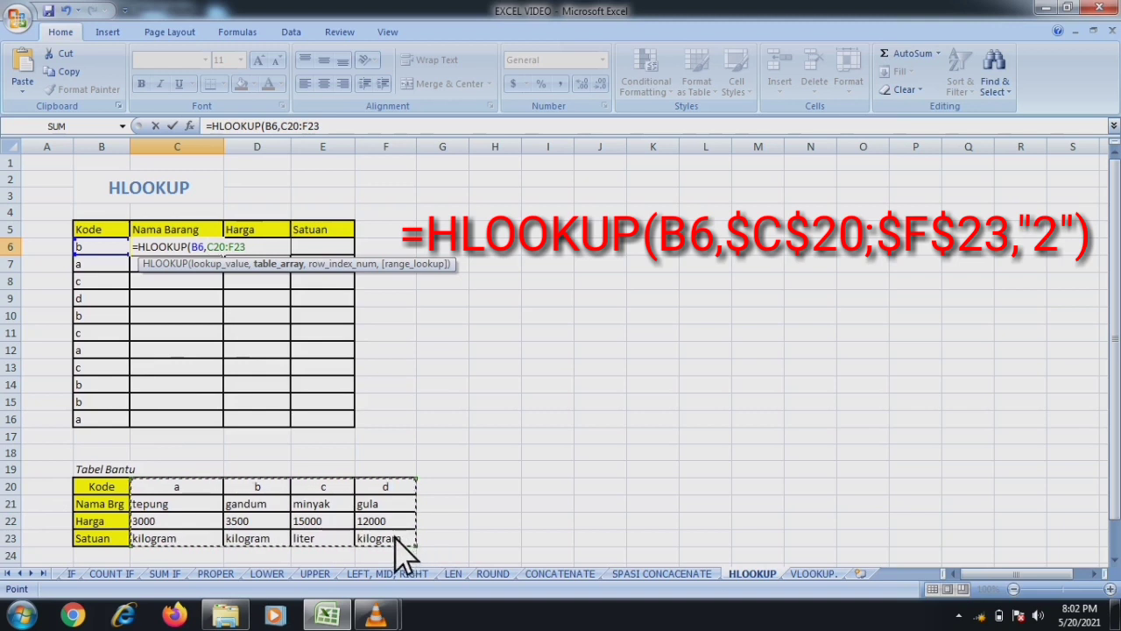
Step: Make the table range in the C6 HLOOKUP formula absolute as $C$20:$F$23
left_click(288, 127)
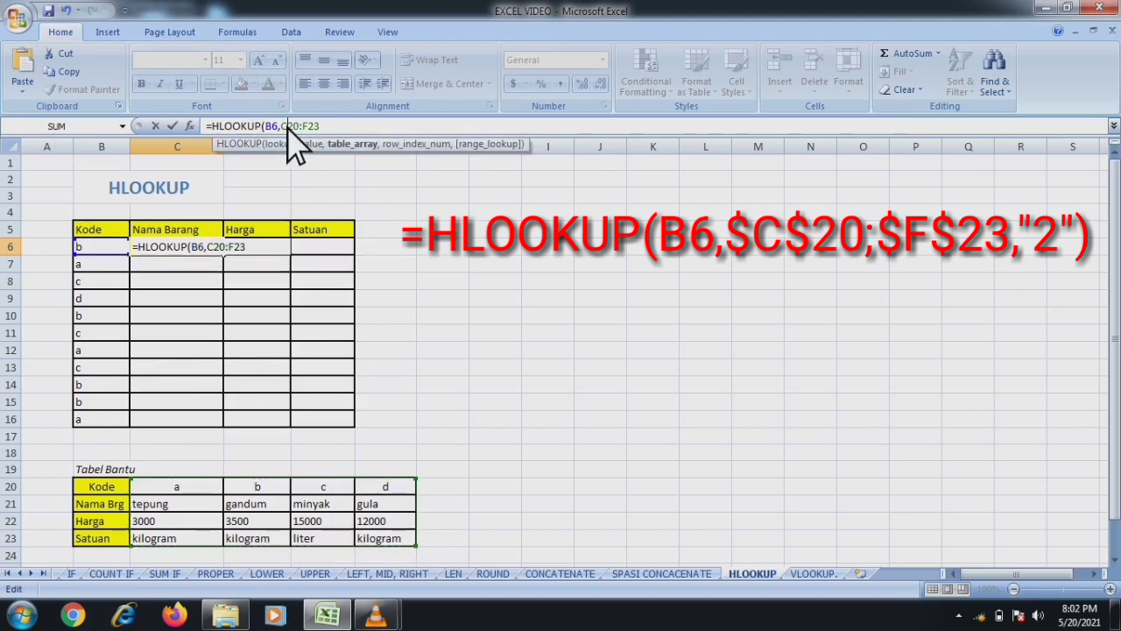
key("F4")
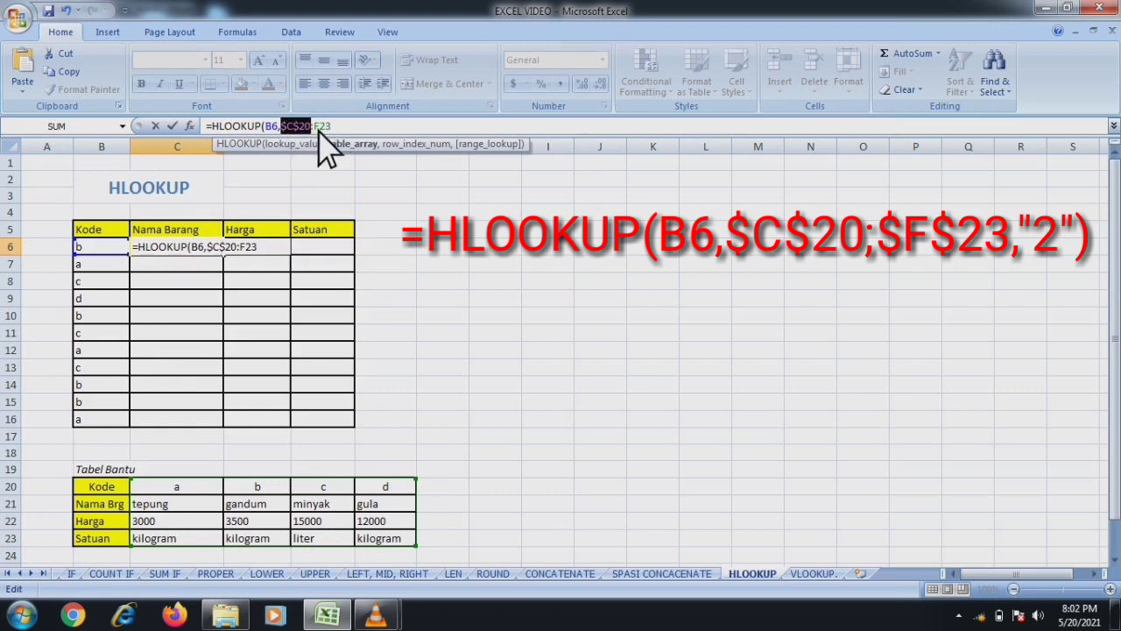
left_click(320, 129)
key("F4")
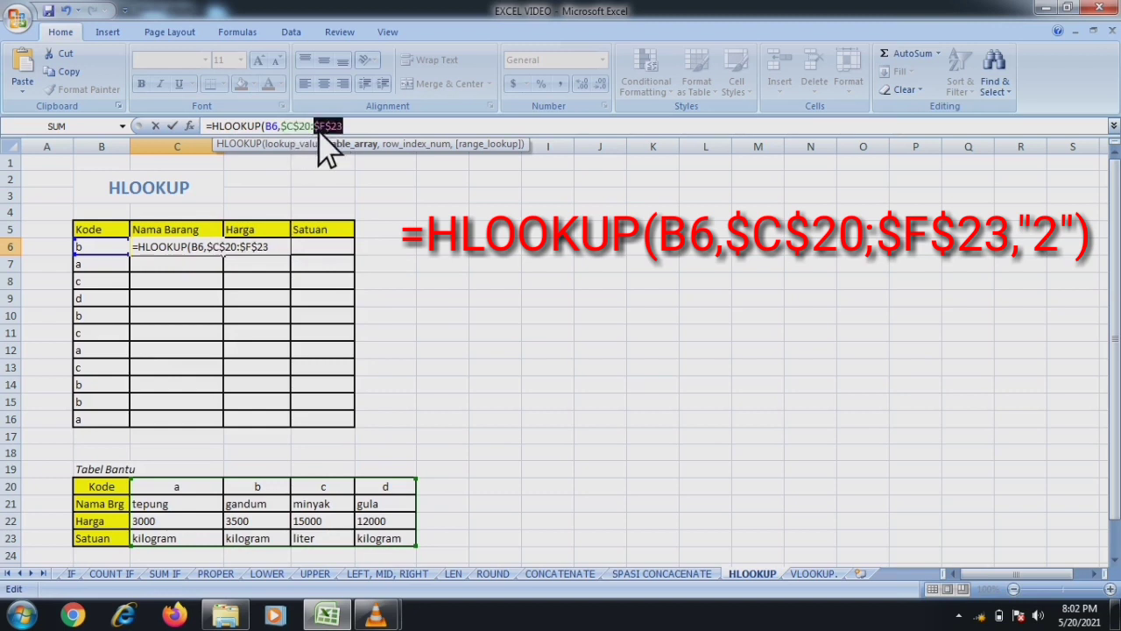
Step: Complete the C6 HLOOKUP with row index "2" and enter the formula
left_click(351, 128)
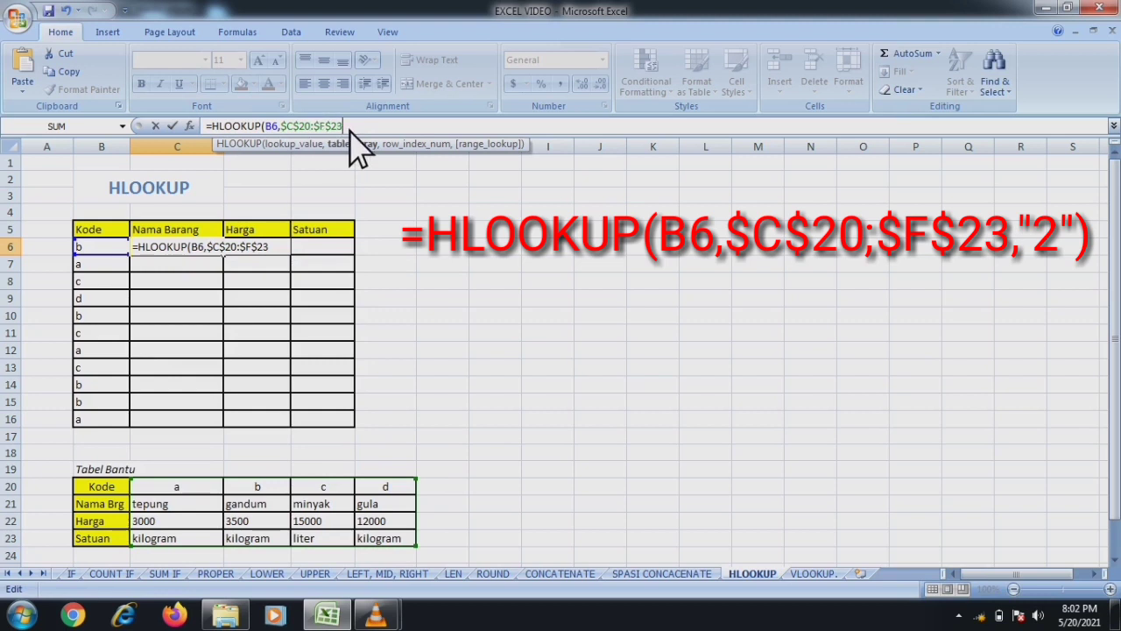
type(",\"2\"")
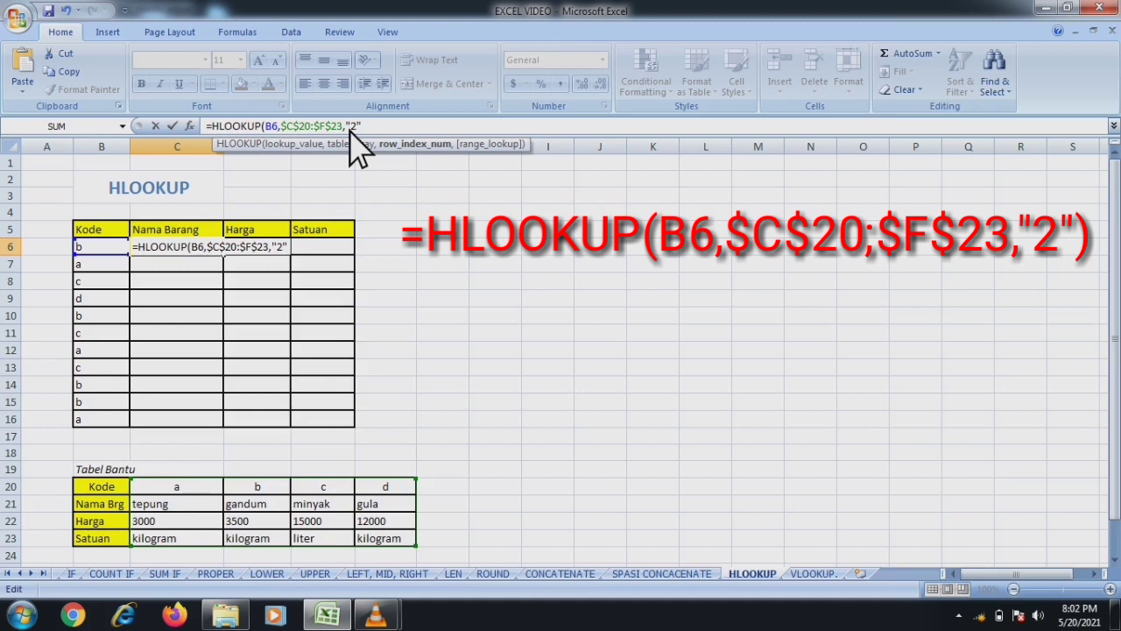
key("Return")
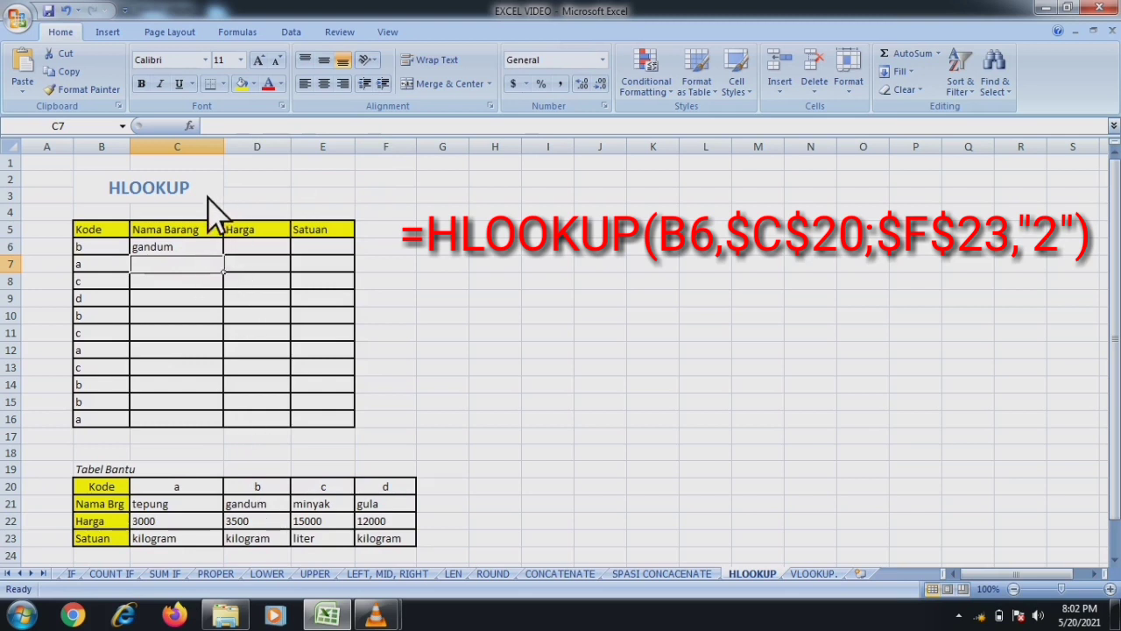
Step: Replace the whole HLOOKUP formula in C6 with =D6 and enter it
left_click(188, 250)
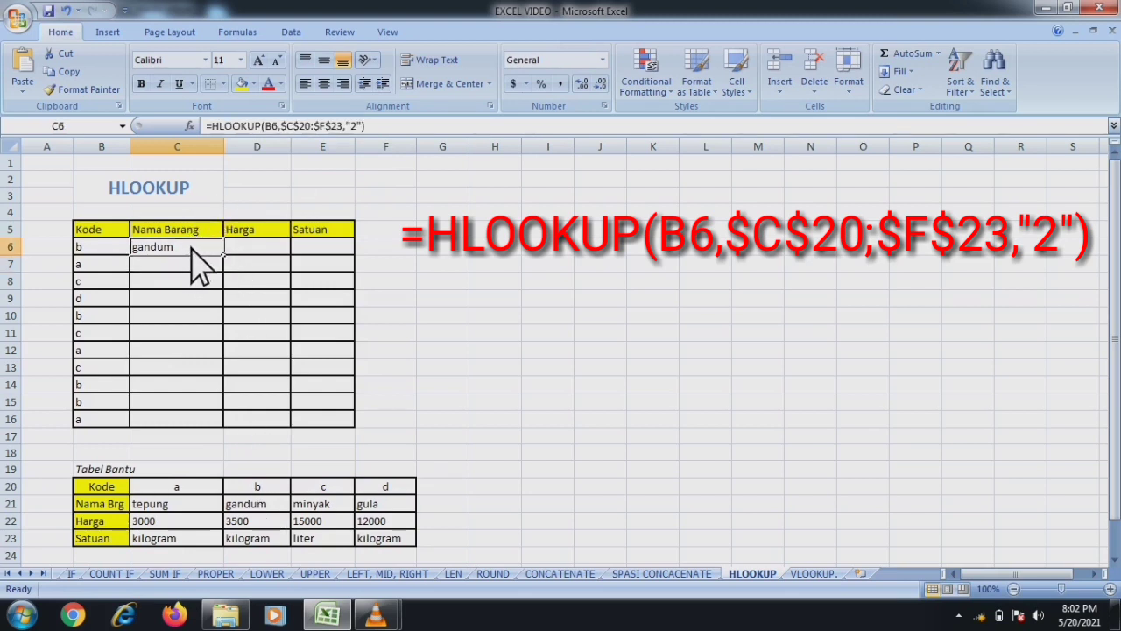
left_click(315, 128)
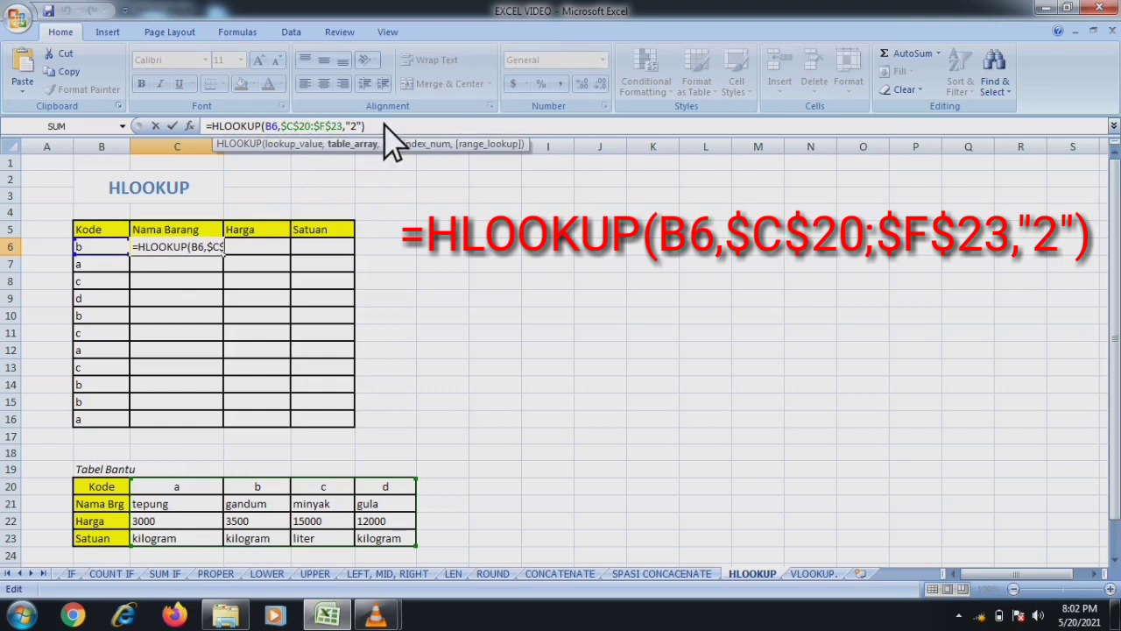
left_click_drag(383, 125, 207, 142)
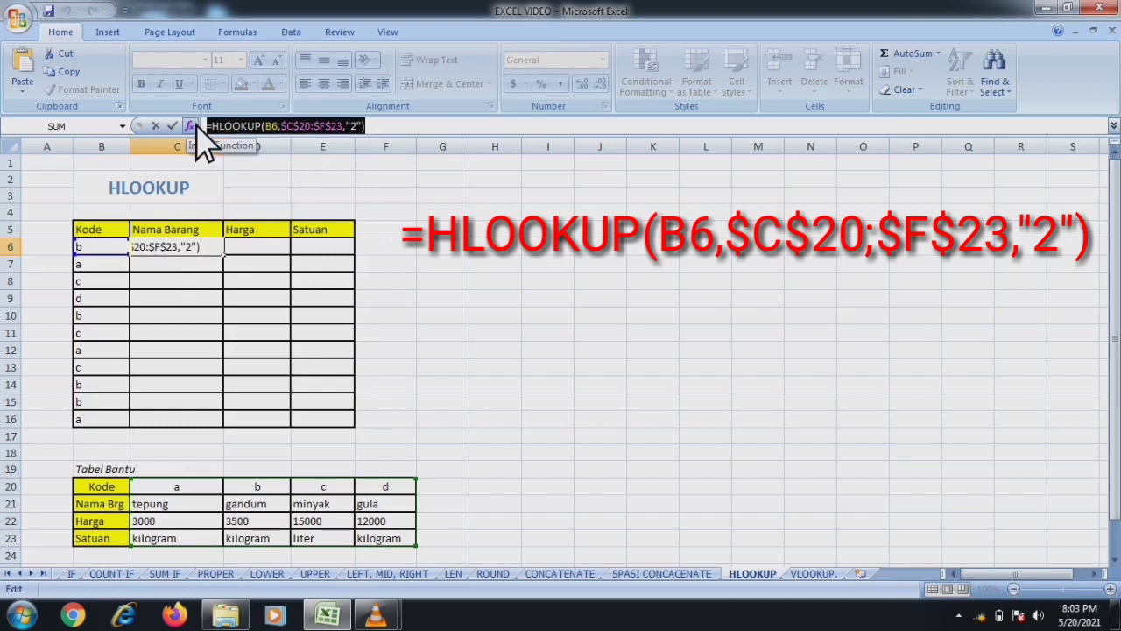
type("=")
left_click(245, 263)
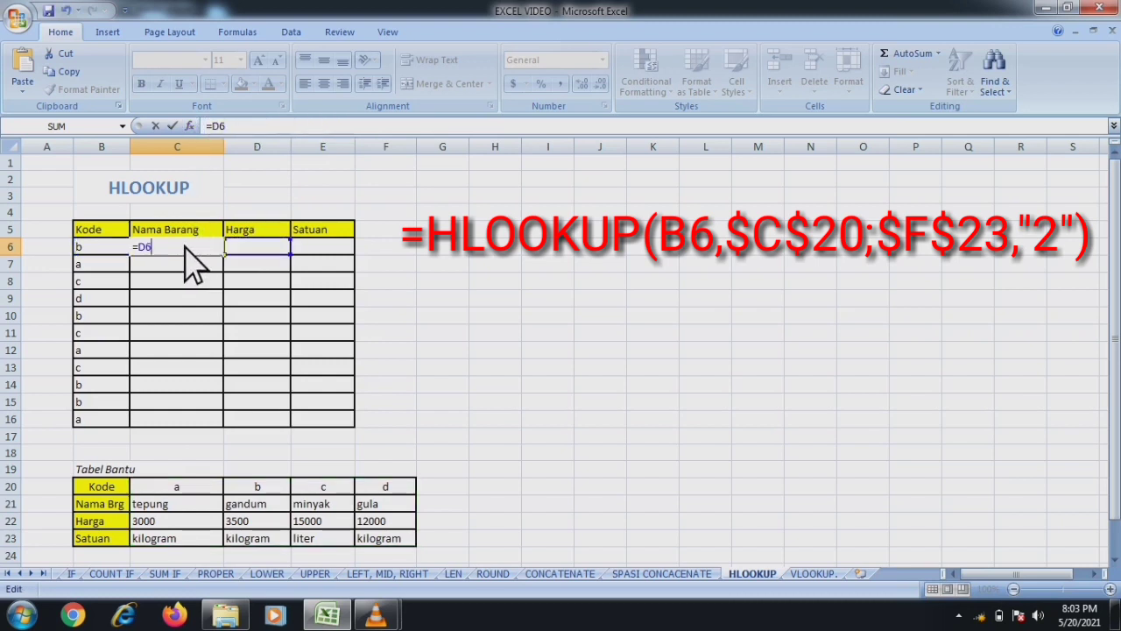
key("Return")
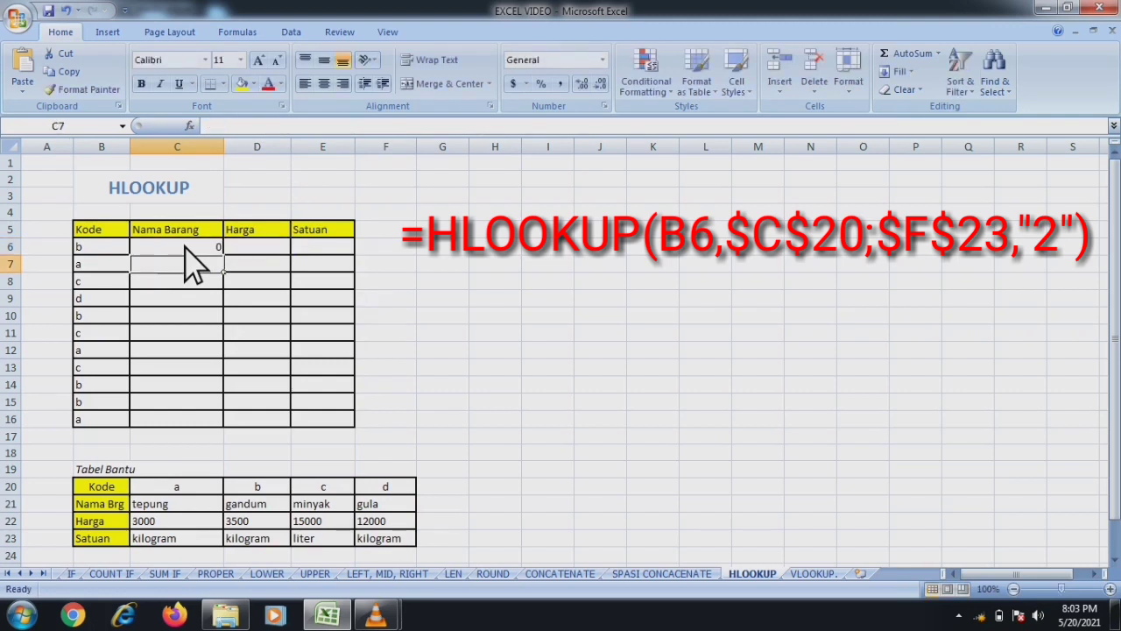
left_click(185, 247)
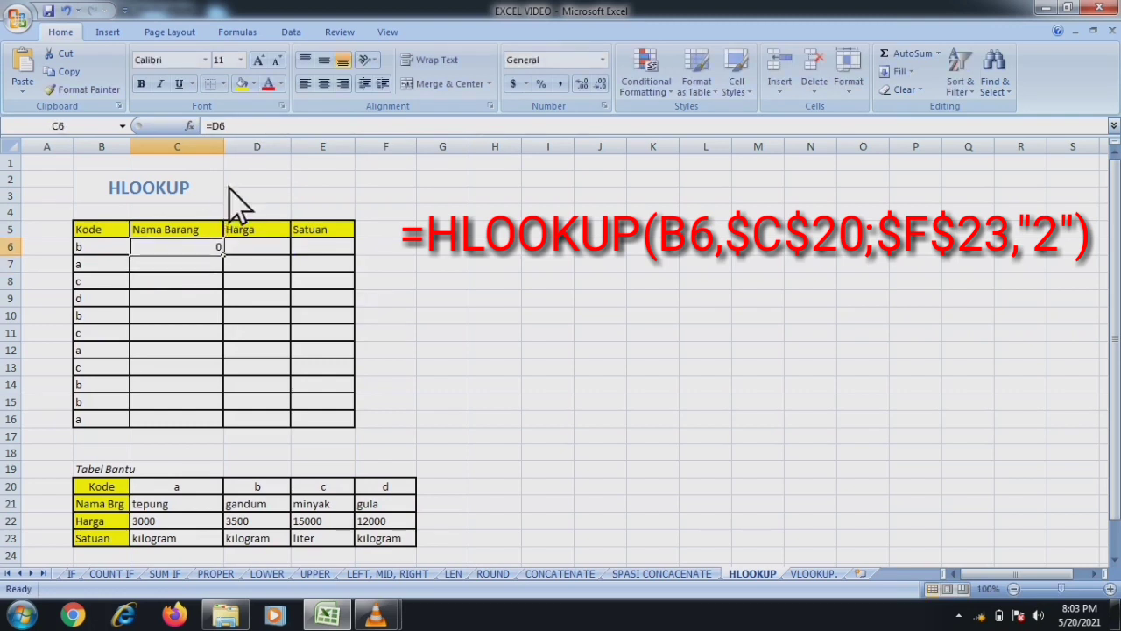
Step: Replace the formula in C6 with the copied =HLOOKUP(B6,$C$20:$F$23,"2") and enter it
left_click(239, 129)
key("BackSpace")
key("BackSpace")
key("BackSpace")
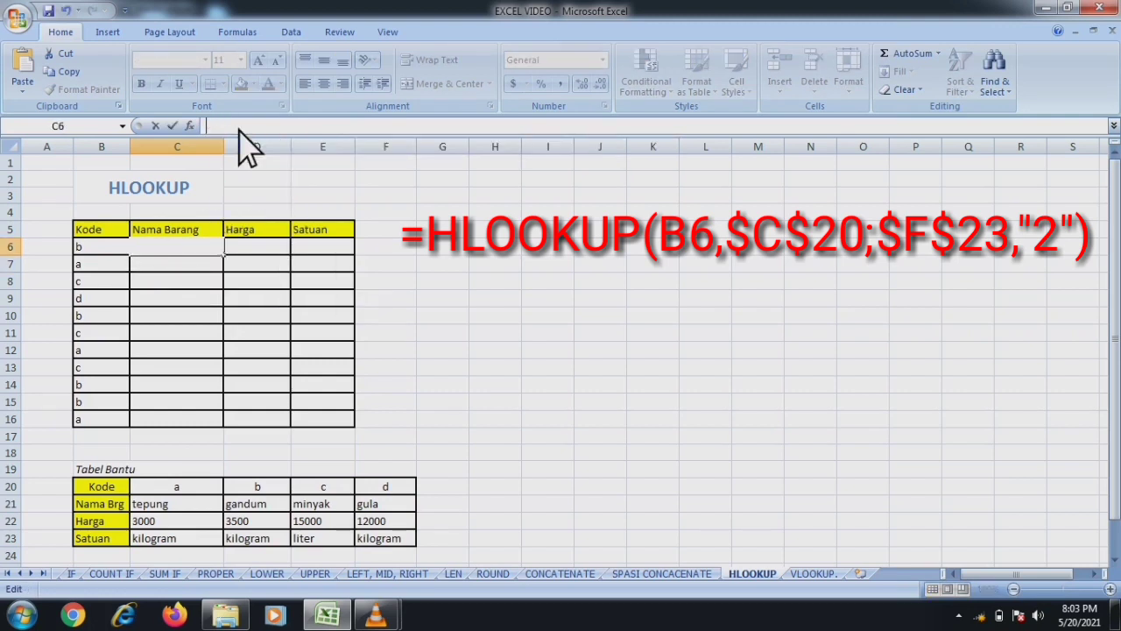
key("ctrl+v")
key("Return")
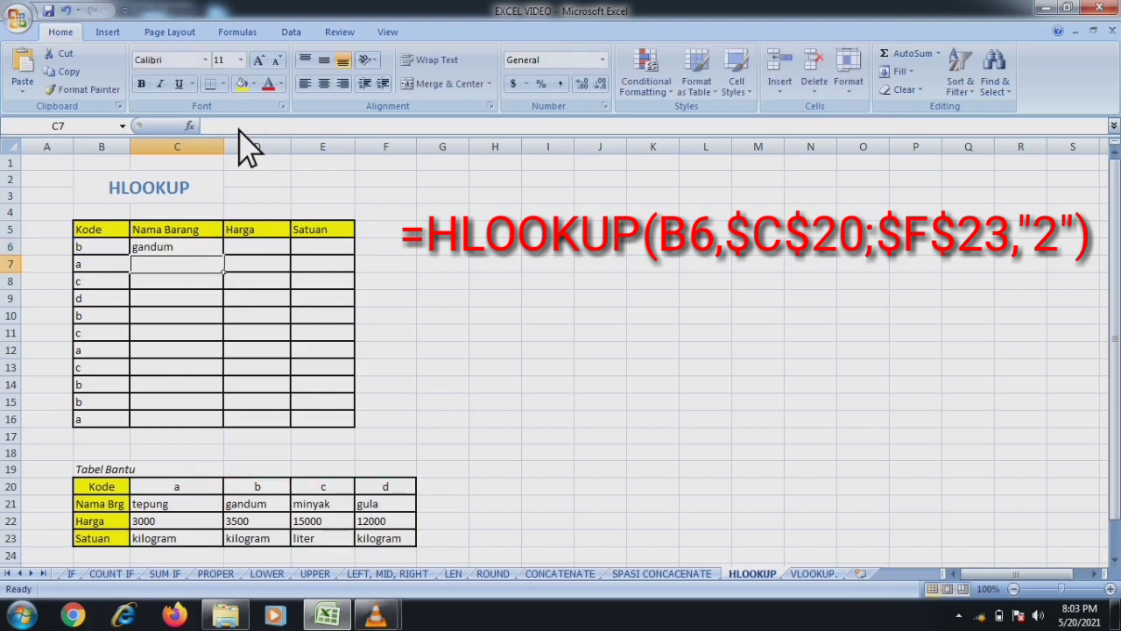
Step: Paste the copied HLOOKUP formula into D6 under Harga, change its row index to "3" and enter it
left_click(258, 249)
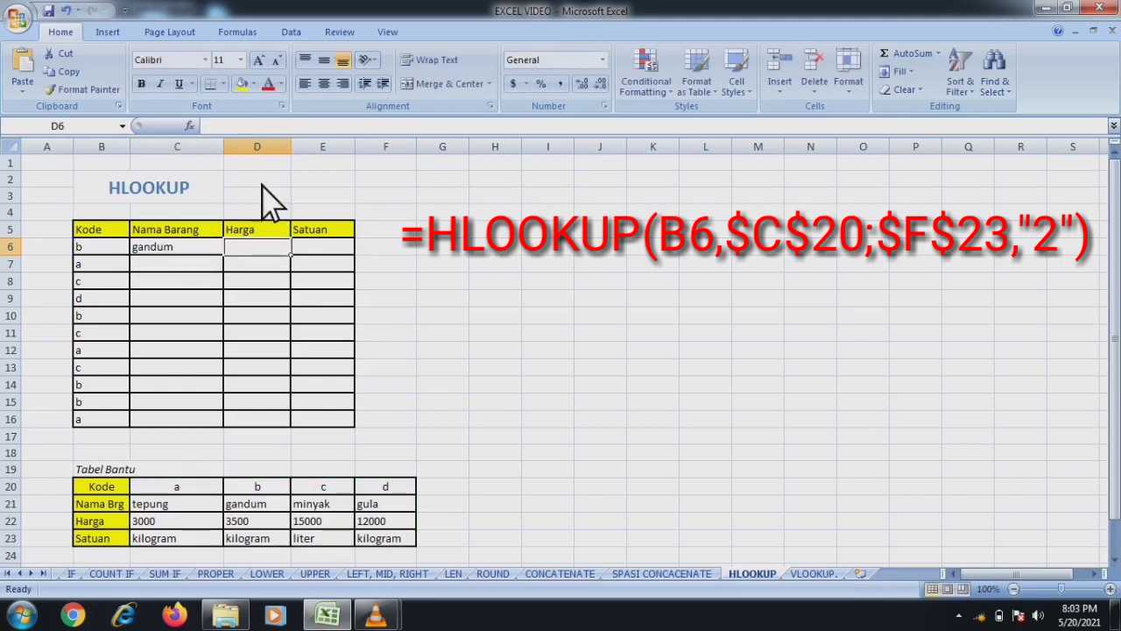
left_click(274, 129)
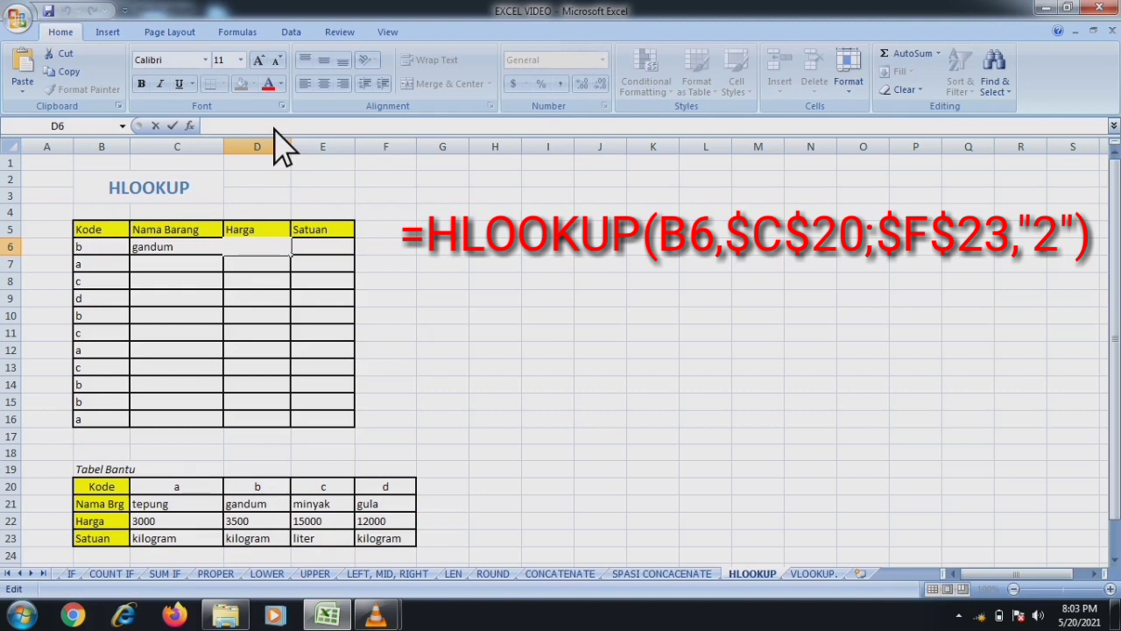
key("ctrl+v")
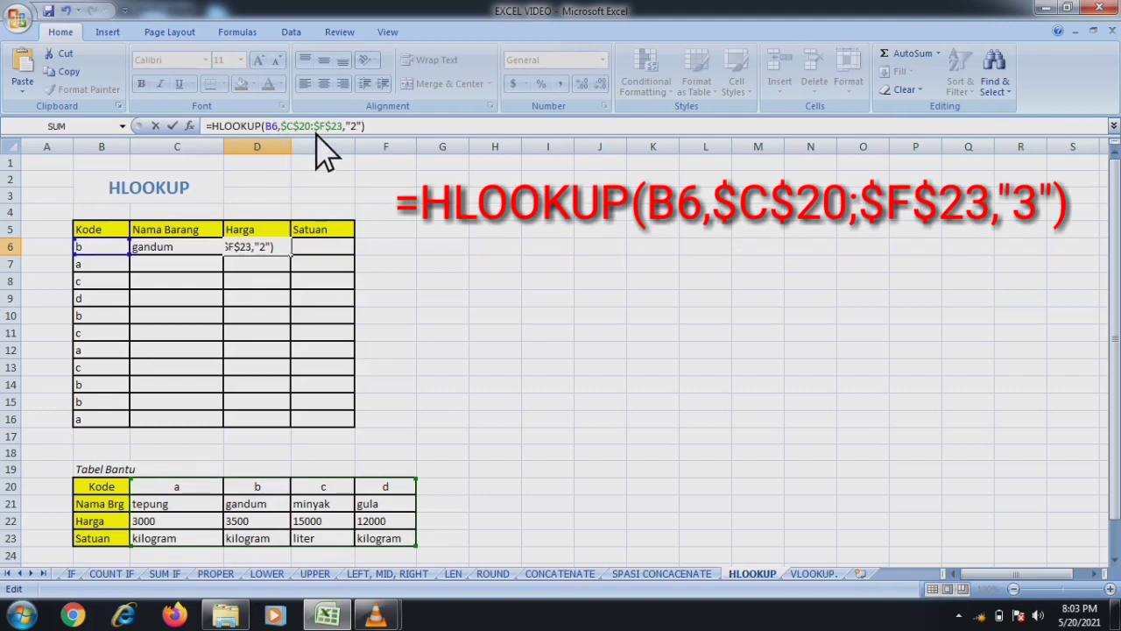
key("Left")
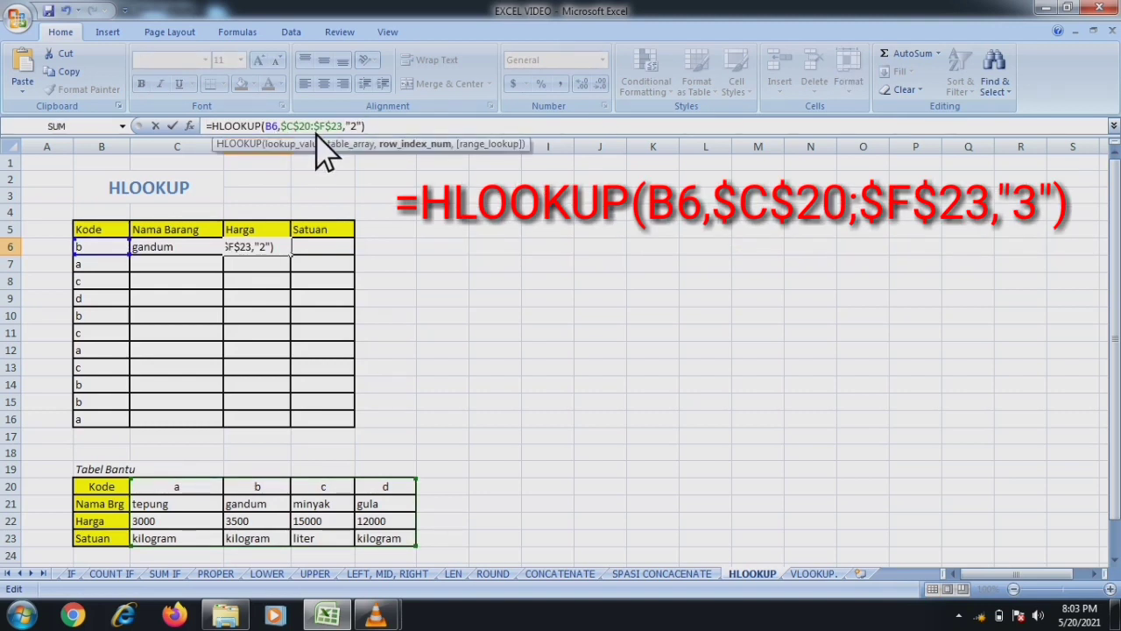
key("BackSpace")
type("3")
key("Return")
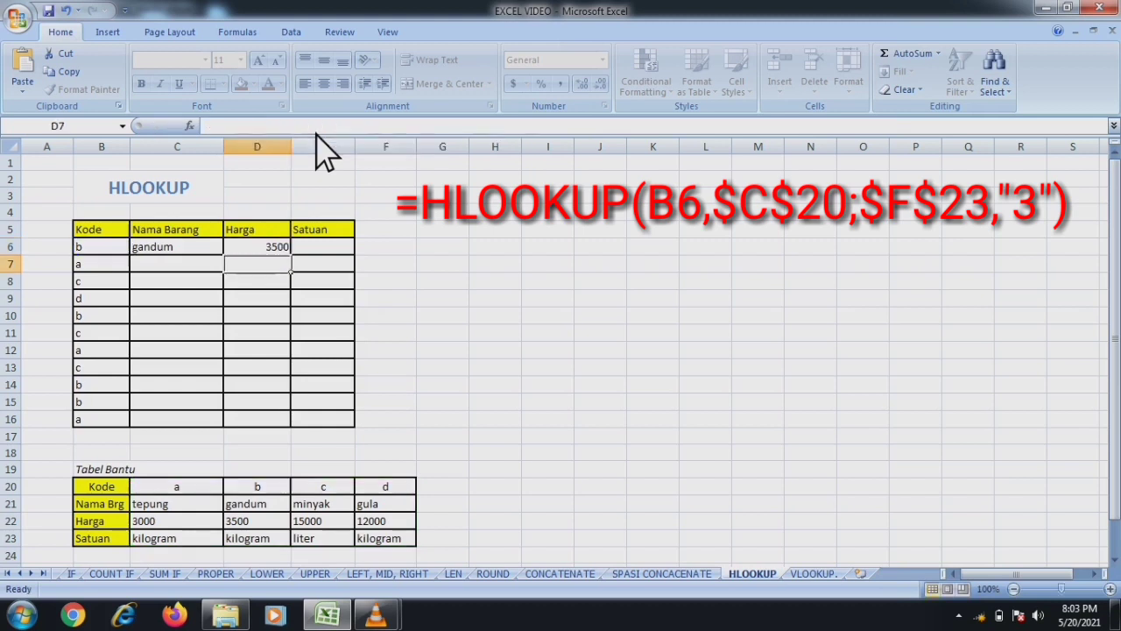
Step: Paste the copied HLOOKUP formula into E6 under Satuan, change its row index to "4" and enter it
left_click(342, 251)
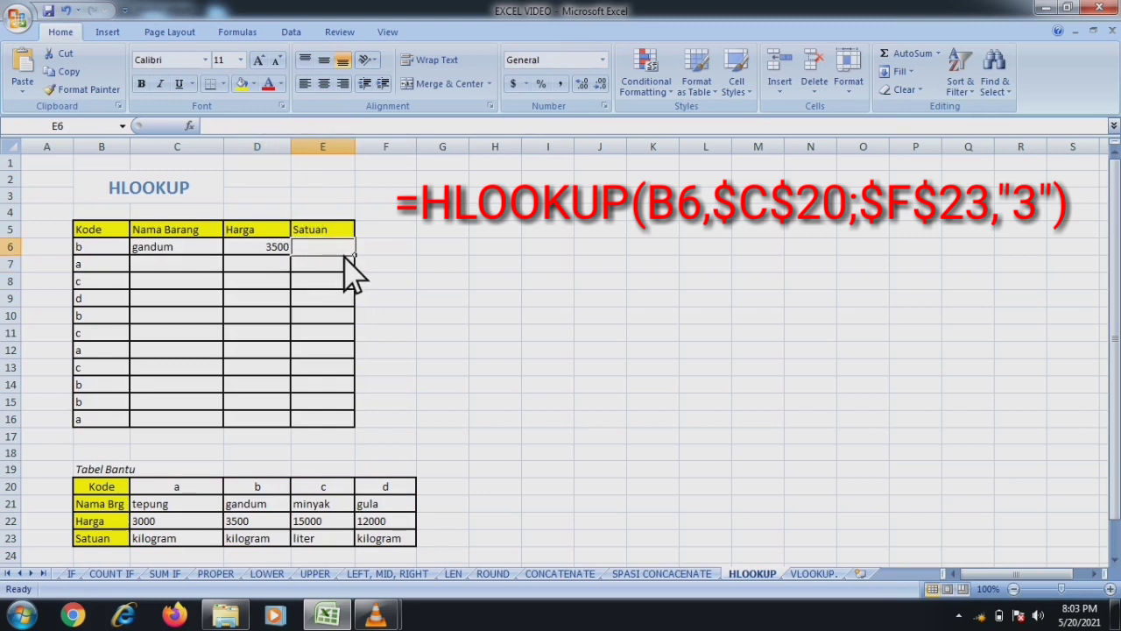
left_click(340, 121)
key("ctrl+v")
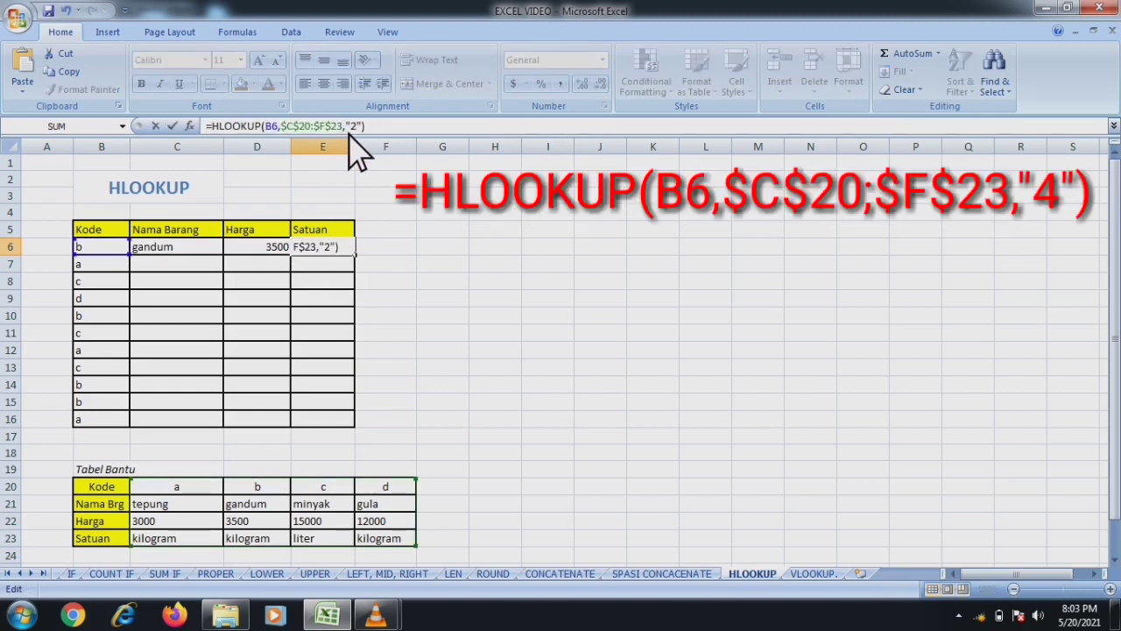
key("Left")
key("Left")
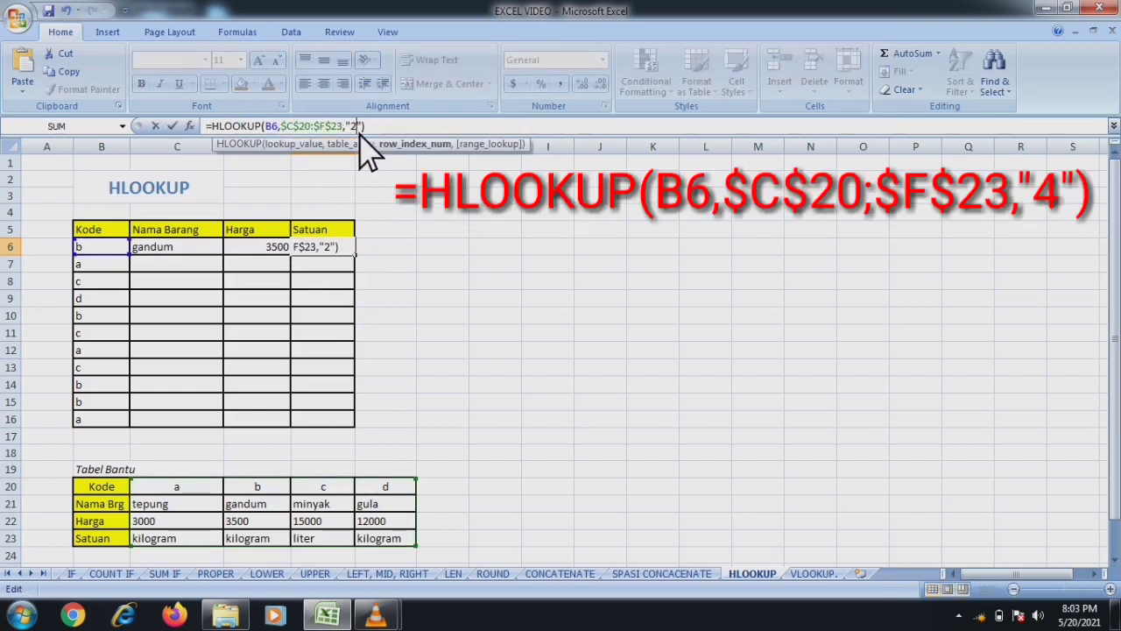
key("BackSpace")
type("4")
key("Return")
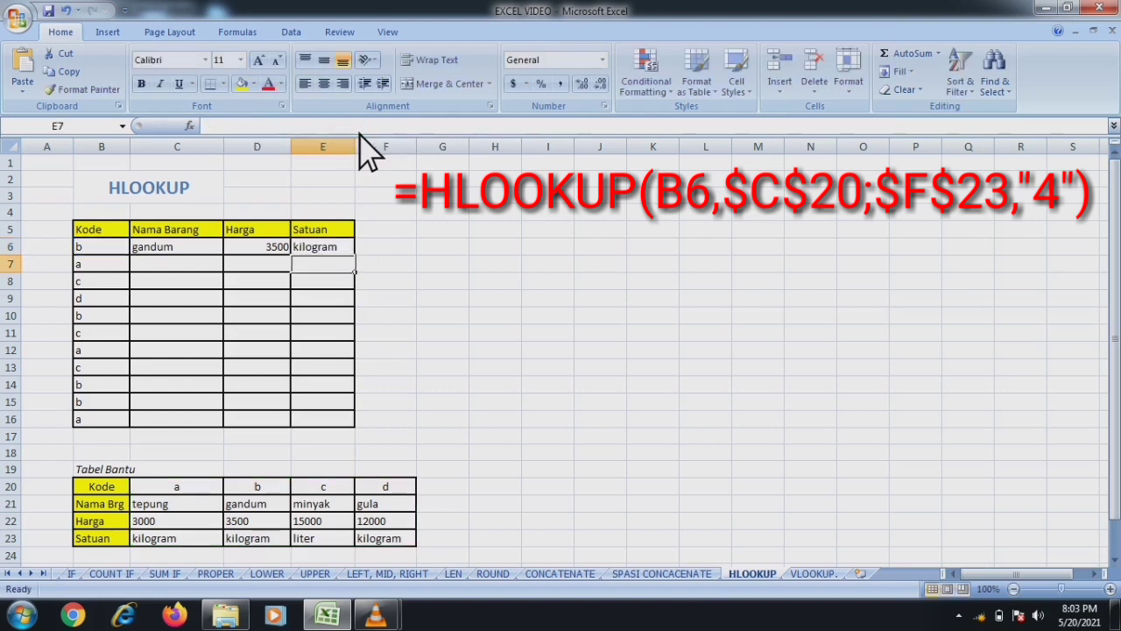
Step: Fill the HLOOKUP formulas in C6, D6 and E6 down to row 16 of the Nama Barang, Harga and Satuan columns
left_click(172, 248)
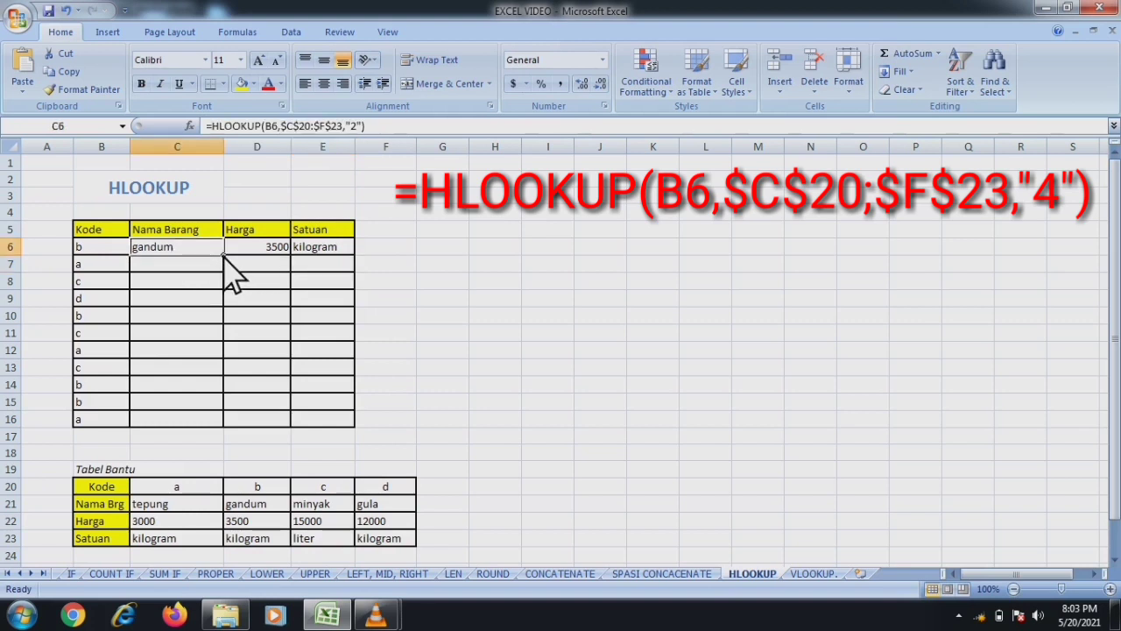
left_click_drag(224, 260, 186, 430)
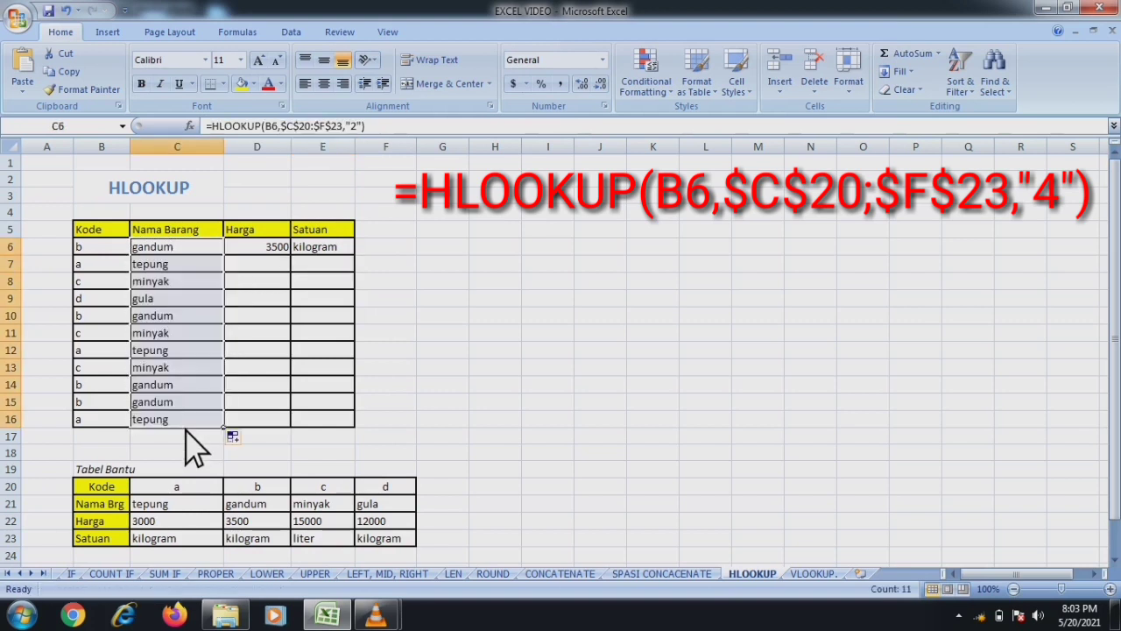
left_click(283, 253)
left_click_drag(289, 255, 282, 428)
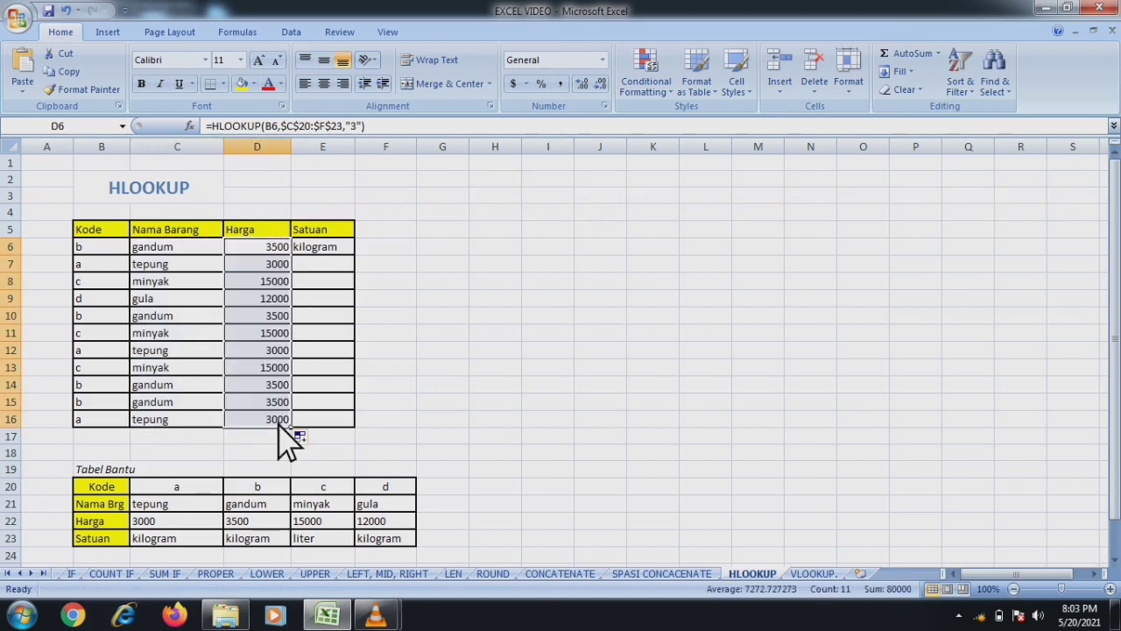
left_click(345, 248)
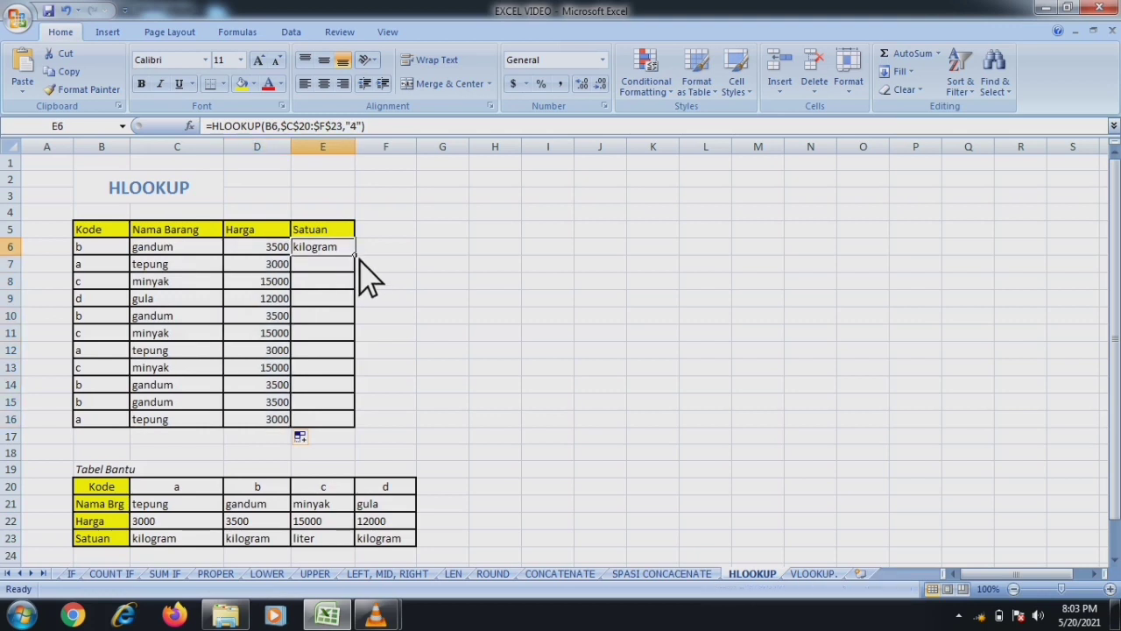
left_click_drag(354, 255, 345, 430)
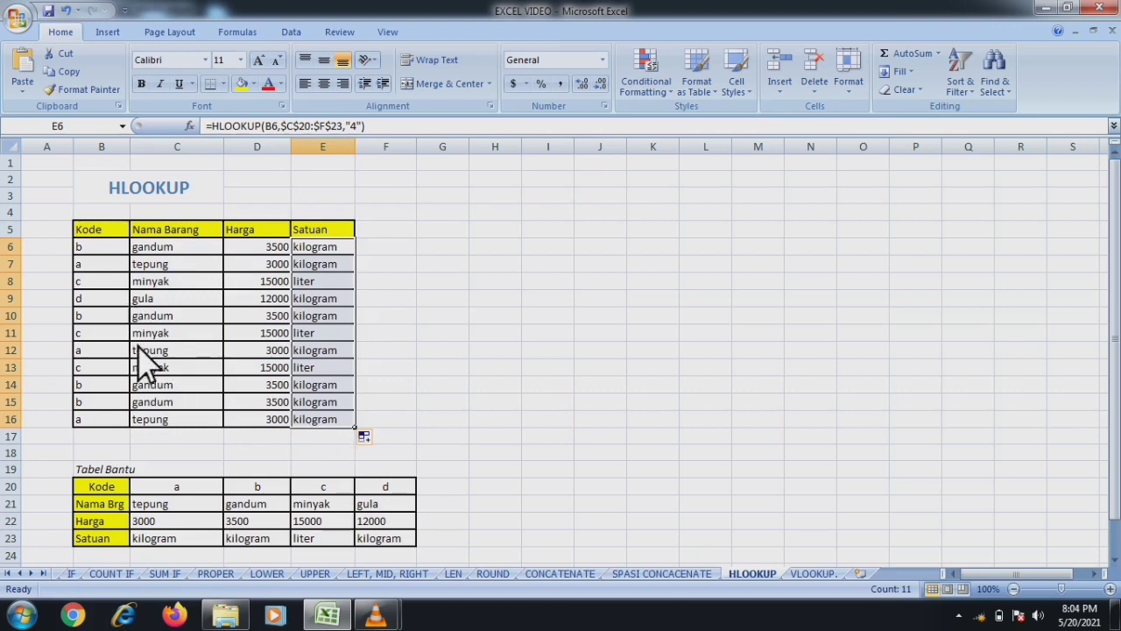
Step: Change the Kode in B7 to B
left_click(87, 270)
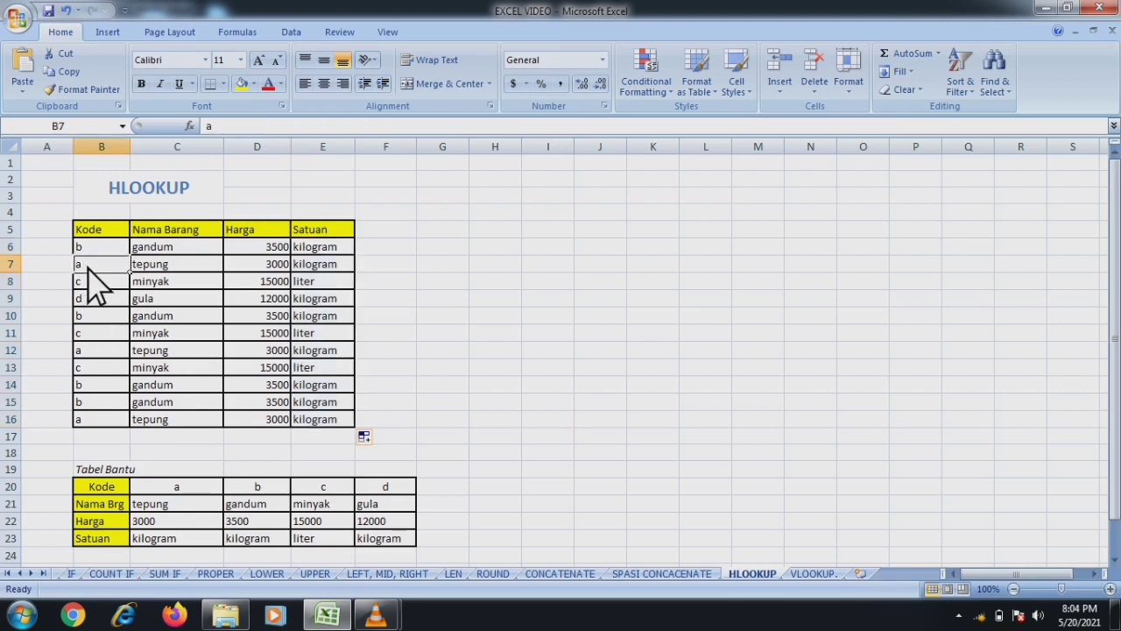
type("B")
key("Return")
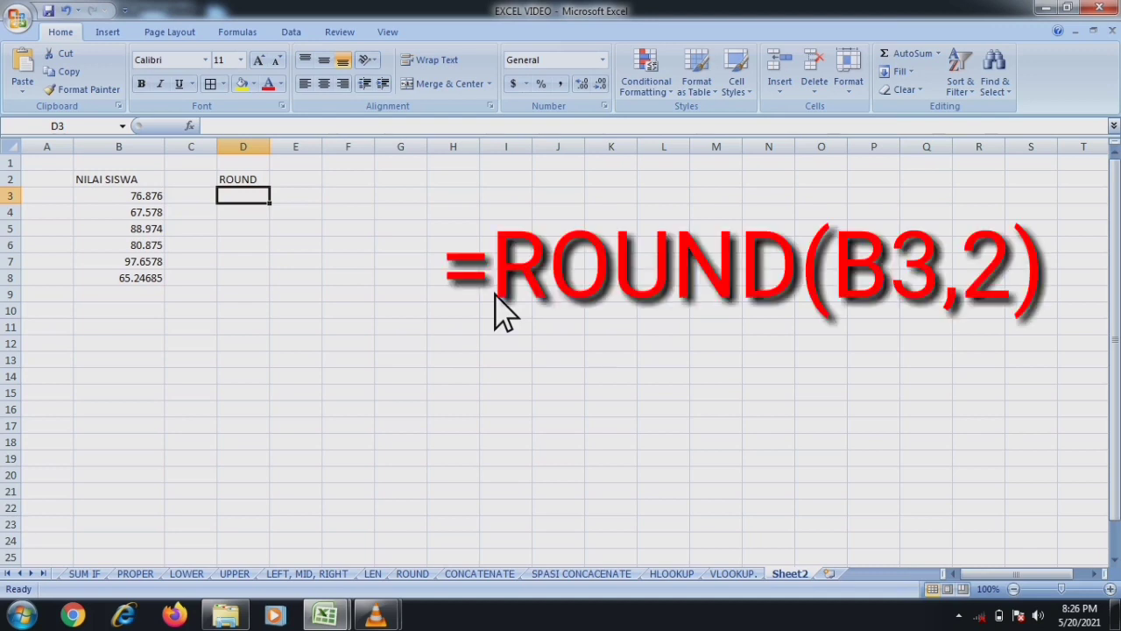
Step: Enter =ROUND(B3,2) in D3 under ROUND and fill it down to D8 alongside the NILAI SISWA values
type("=ROUN")
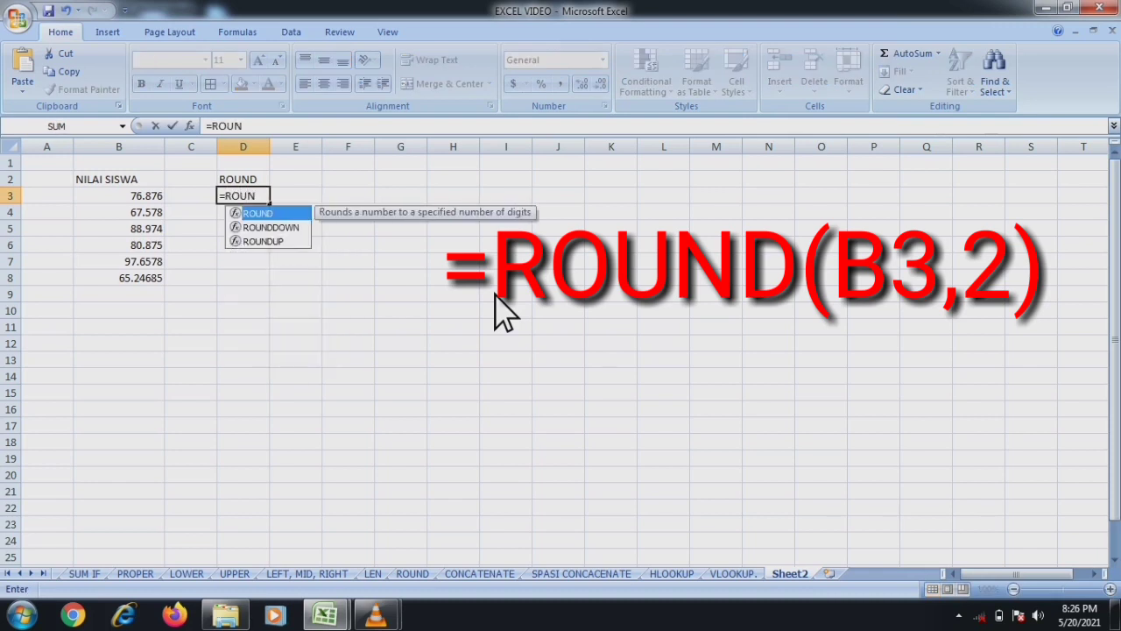
type("D(")
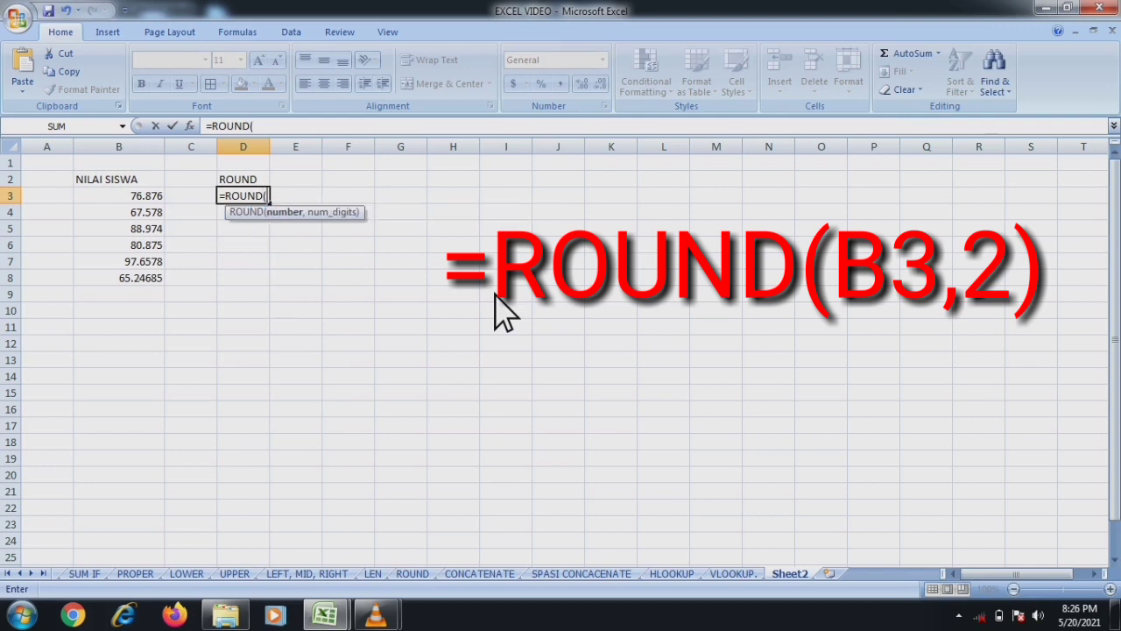
left_click(142, 200)
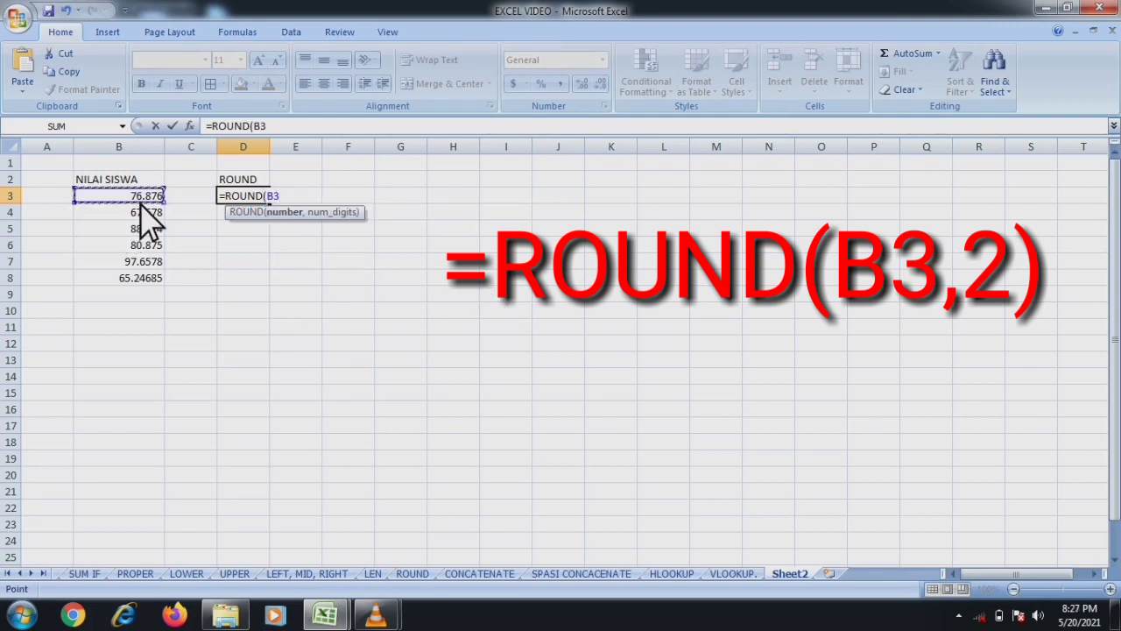
type(",")
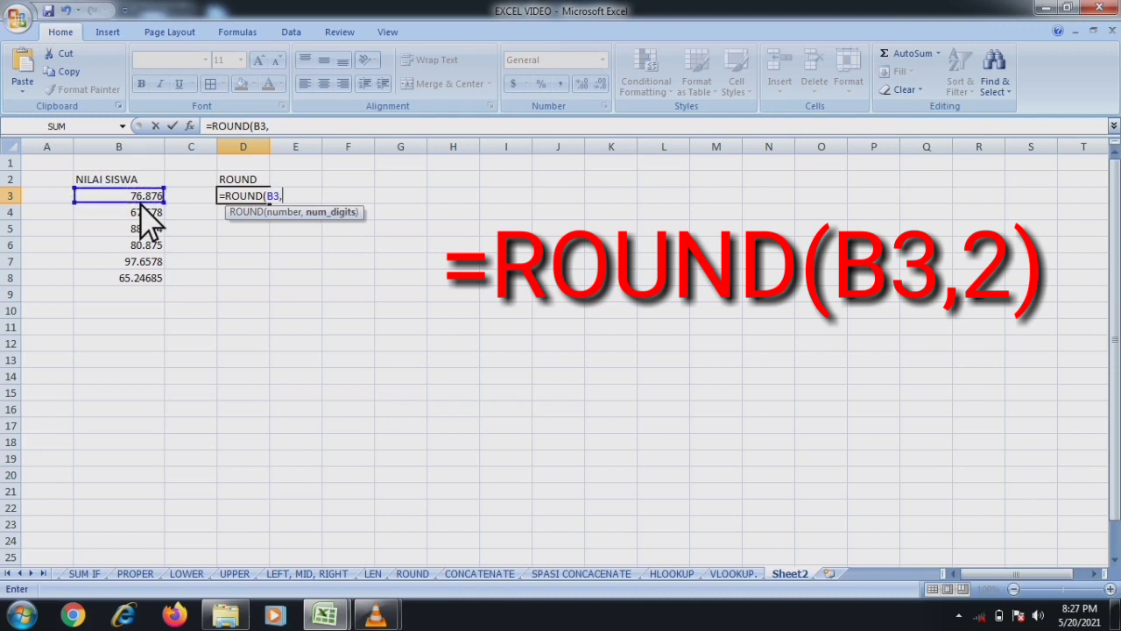
type("2)")
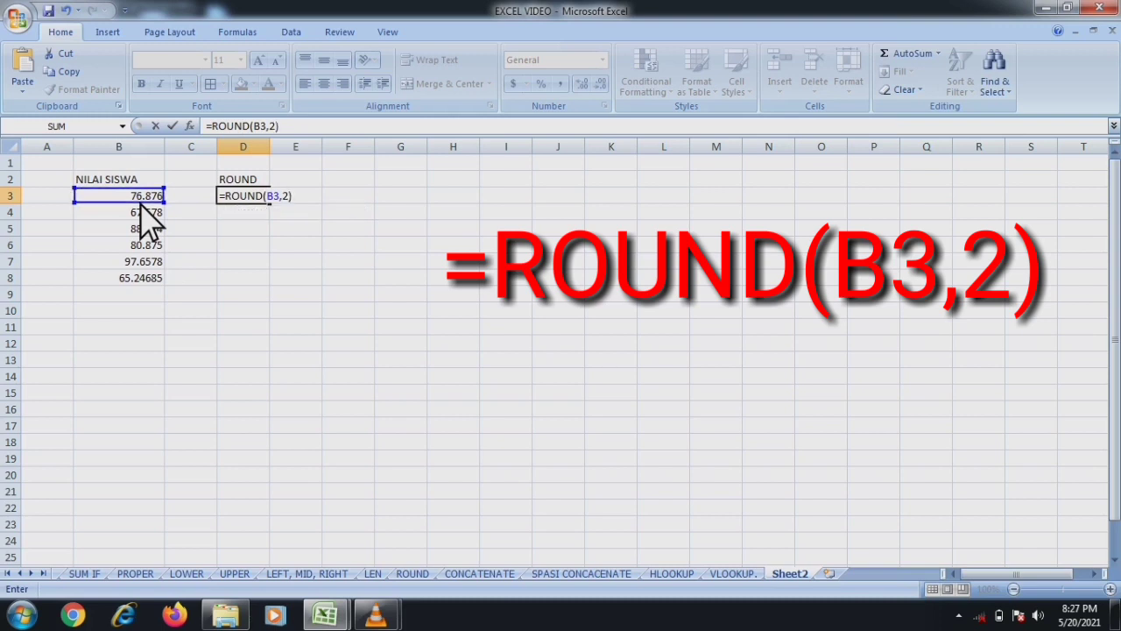
key("Return")
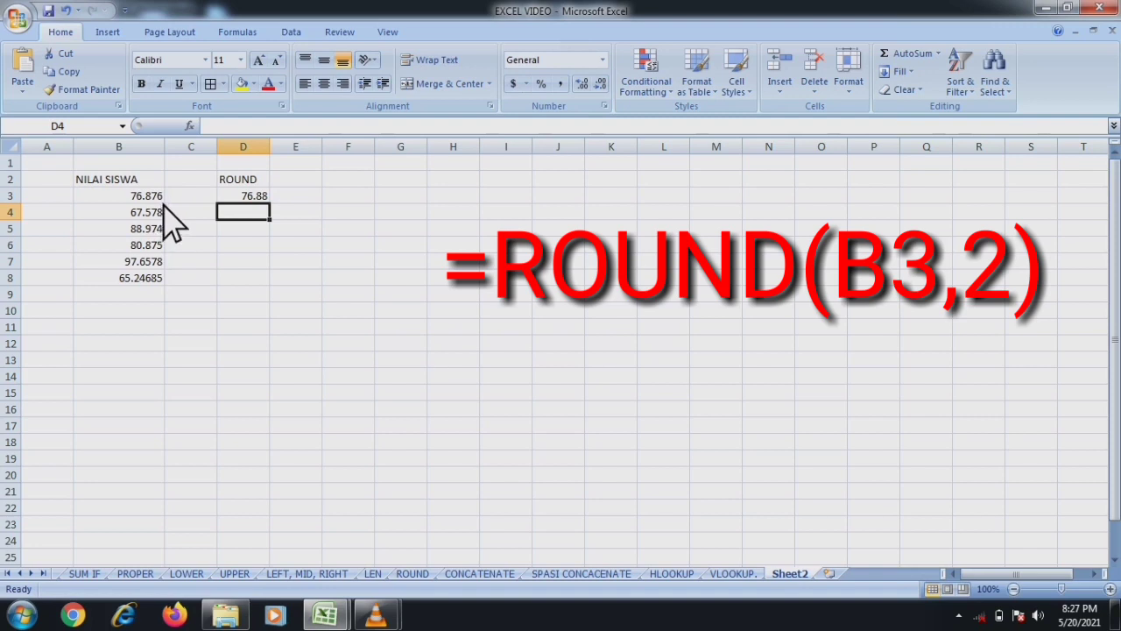
left_click(250, 202)
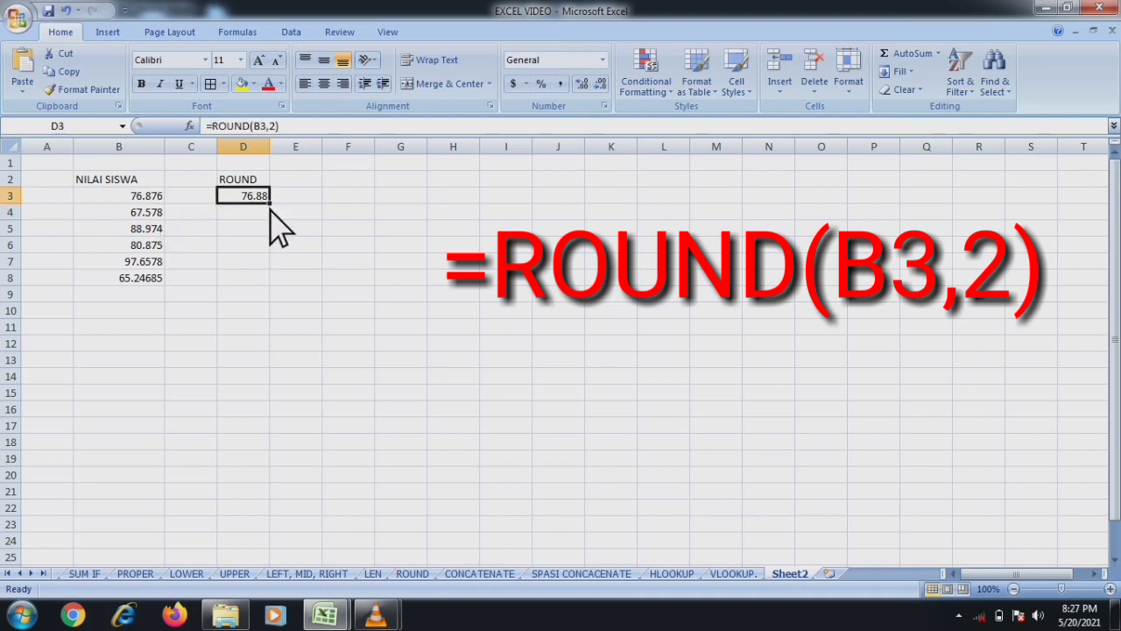
left_click_drag(268, 204, 267, 285)
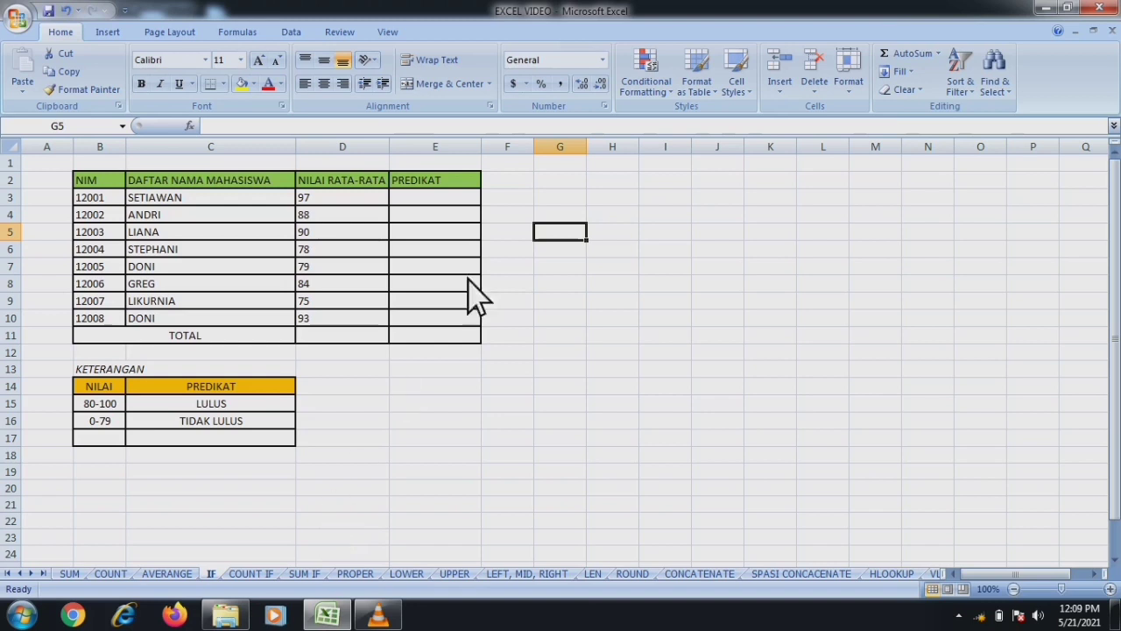
Step: Start an IF formula in E3 under PREDIKAT with the logical test D3<80
left_click(432, 201)
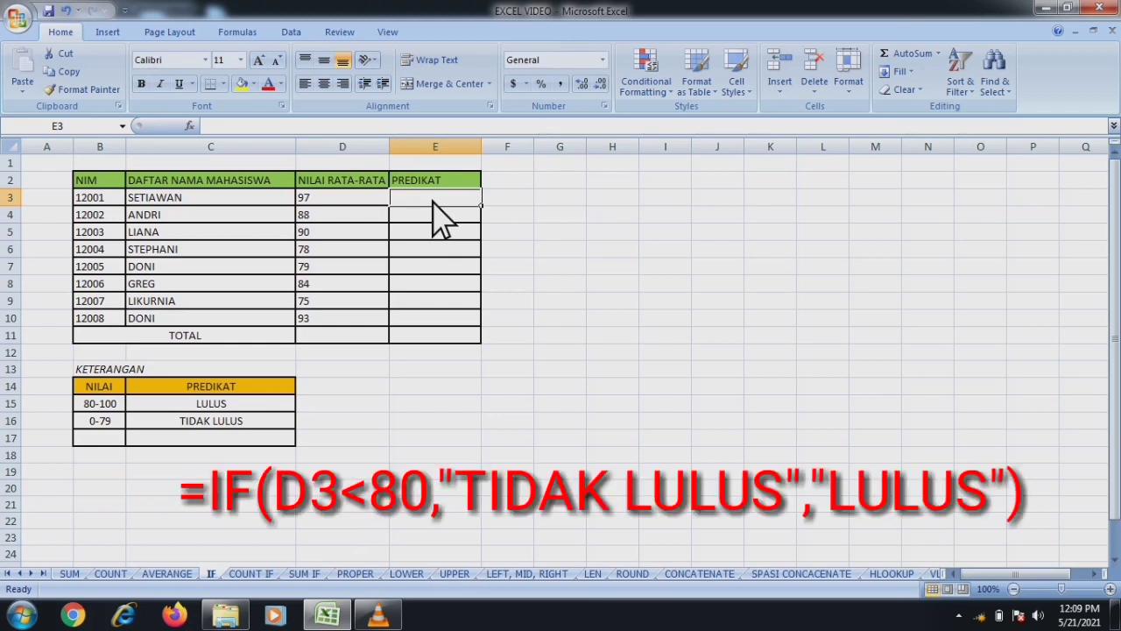
type("=IF")
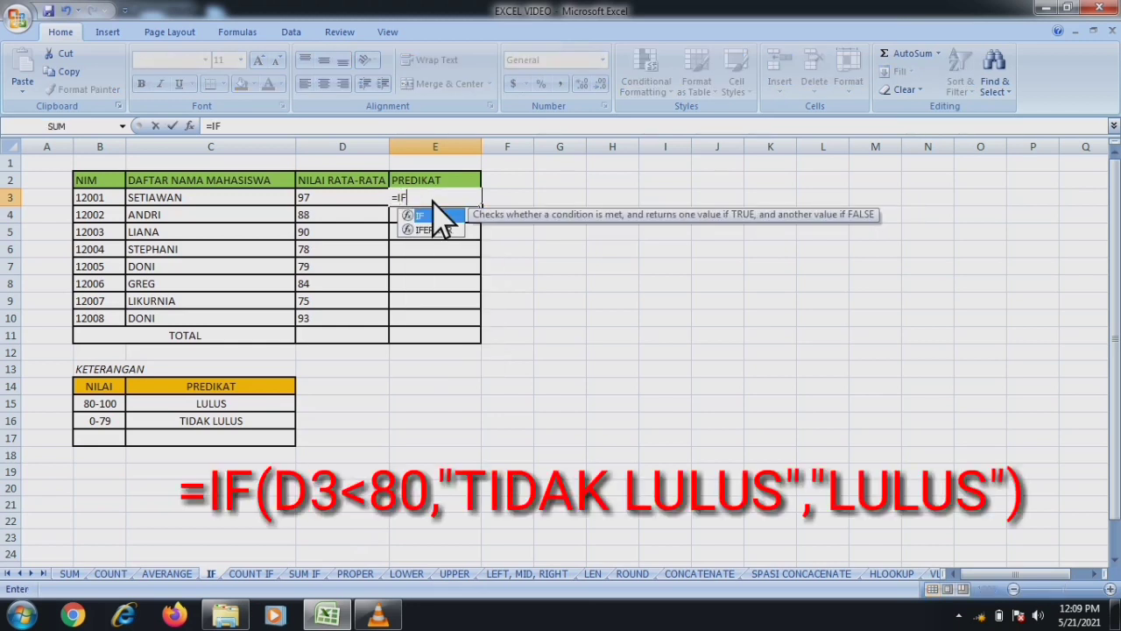
type("(")
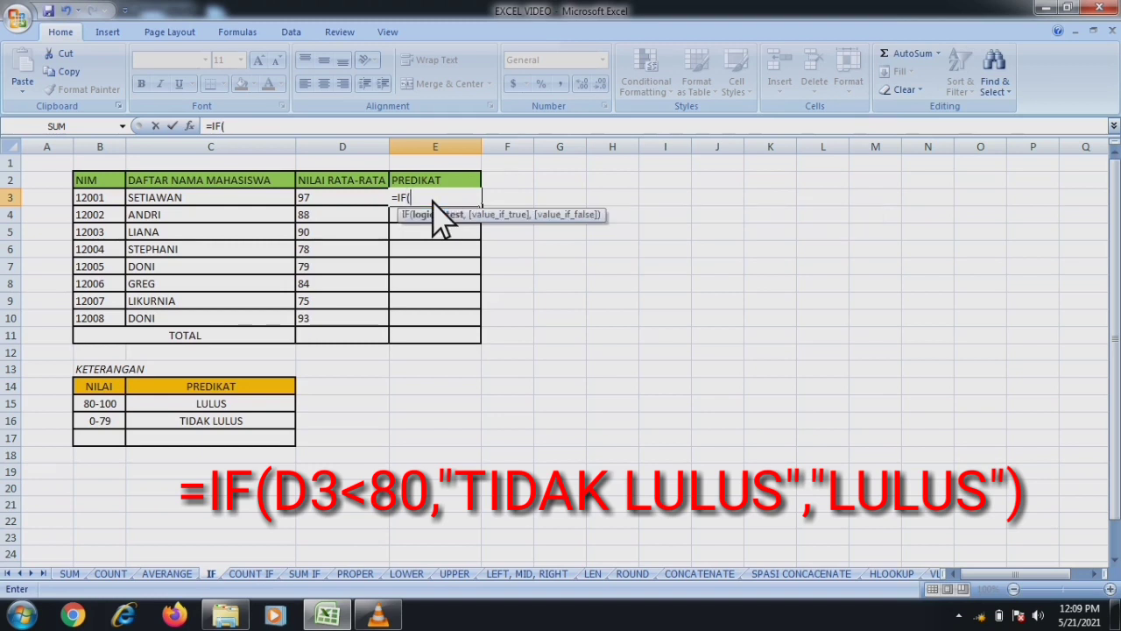
left_click(356, 200)
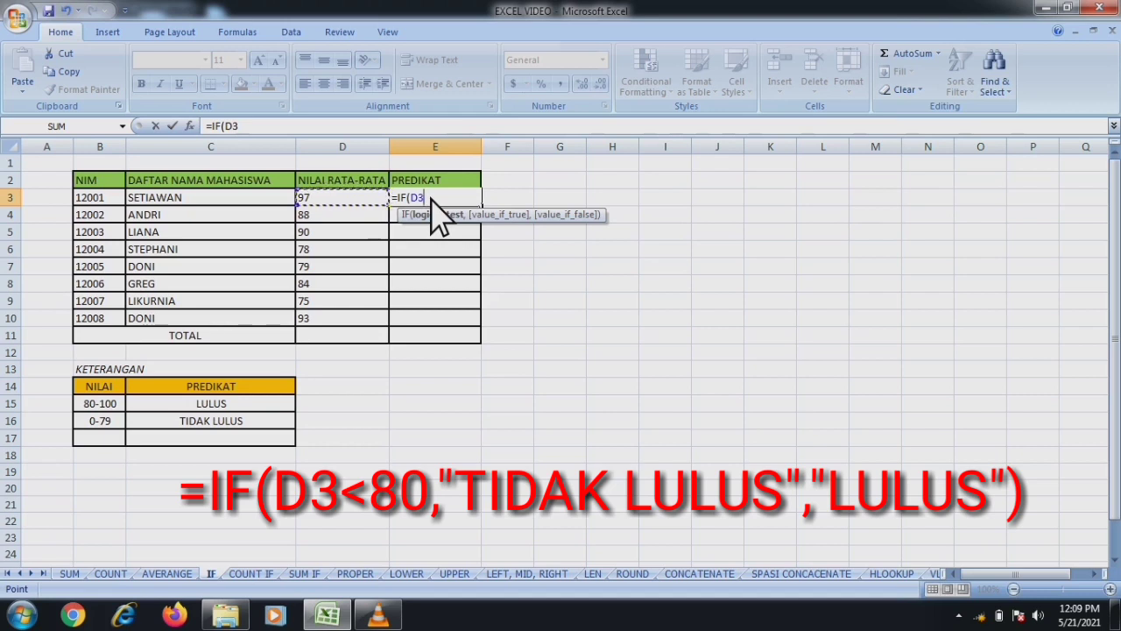
type("<75")
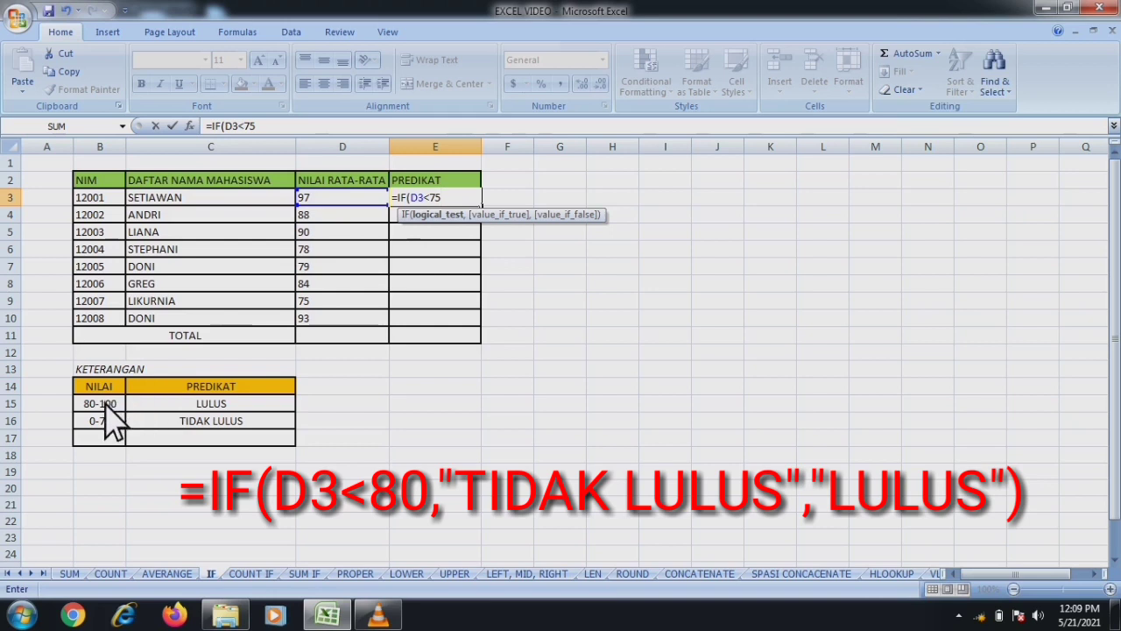
key("BackSpace")
key("BackSpace")
type("80")
type(",")
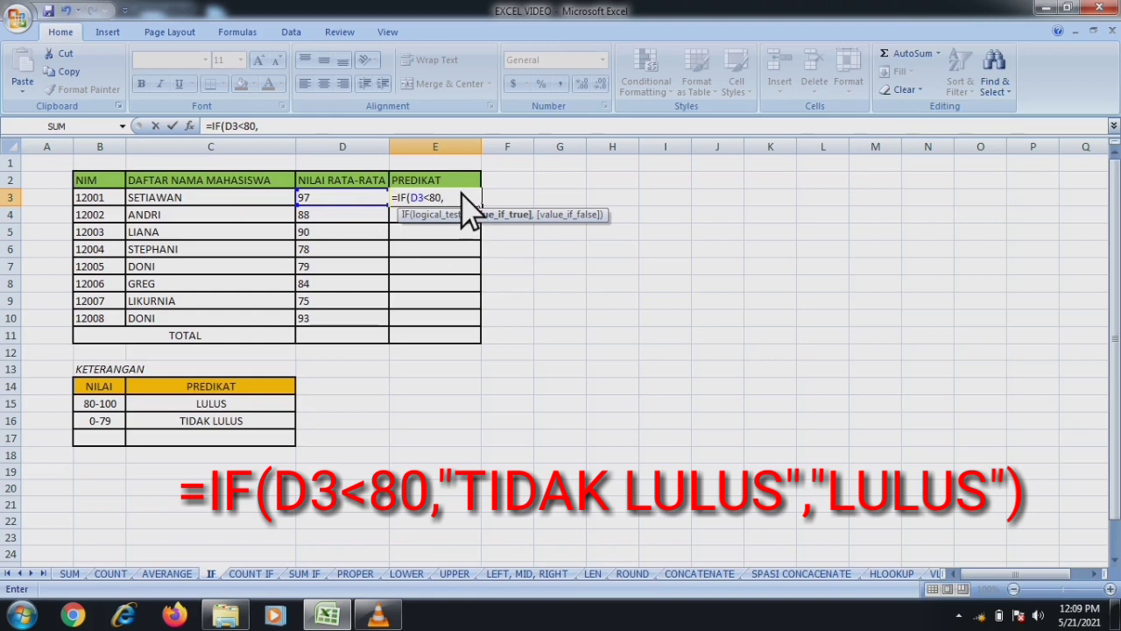
Step: Complete the E3 IF formula with "TIDAK LULUS" if true and "LULUS" if false, and enter it
type("\"TIDAK LULUS")
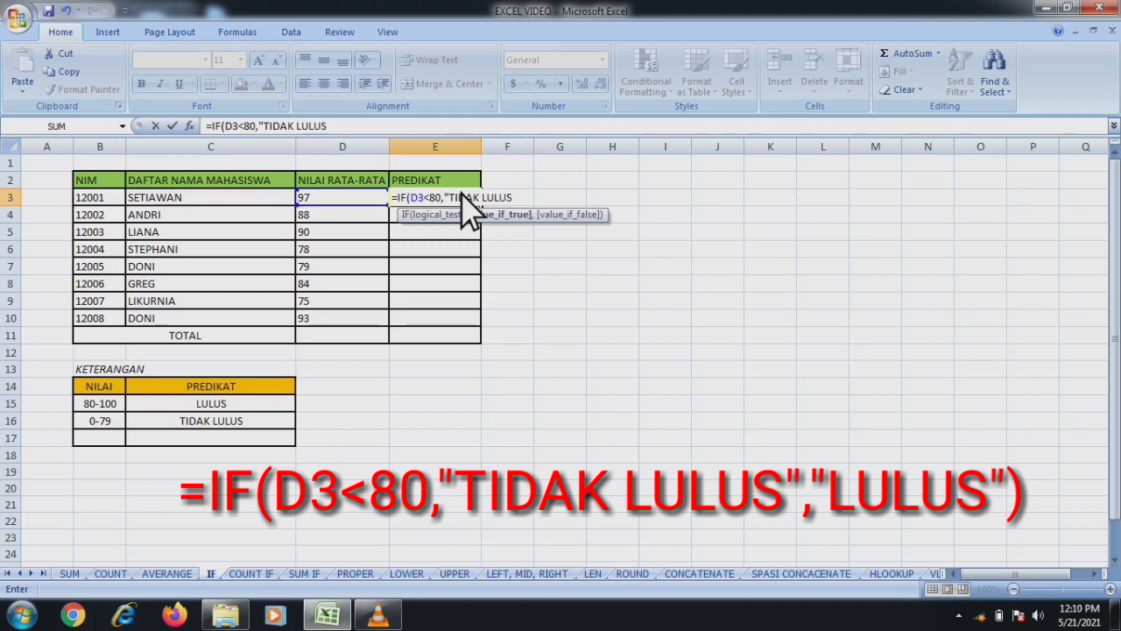
type("\",")
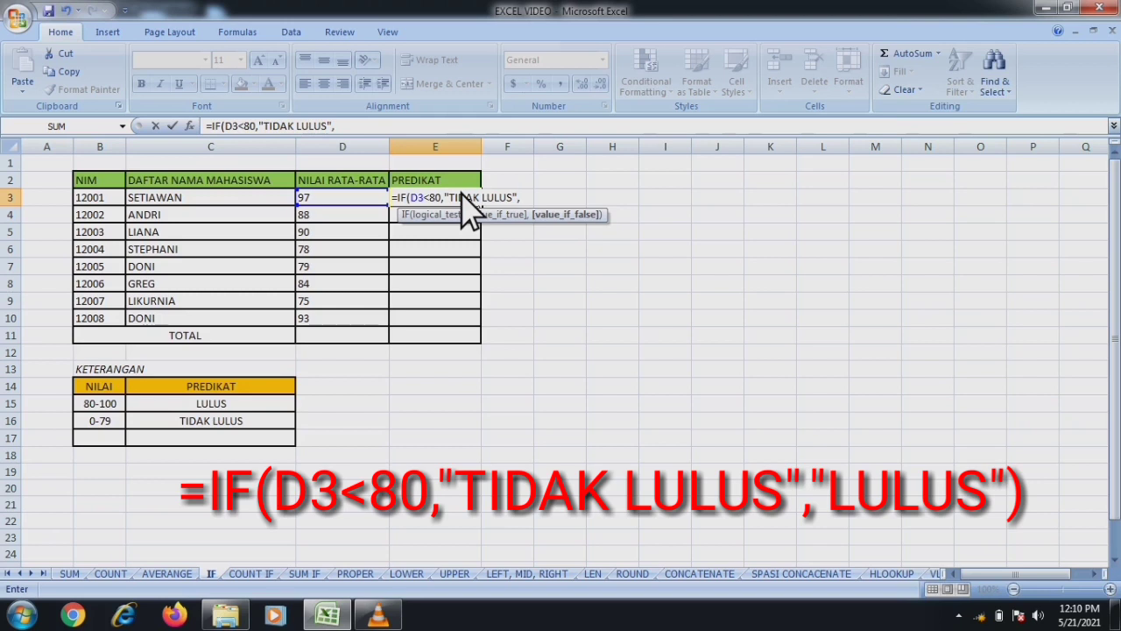
type("\"LULUS\"")
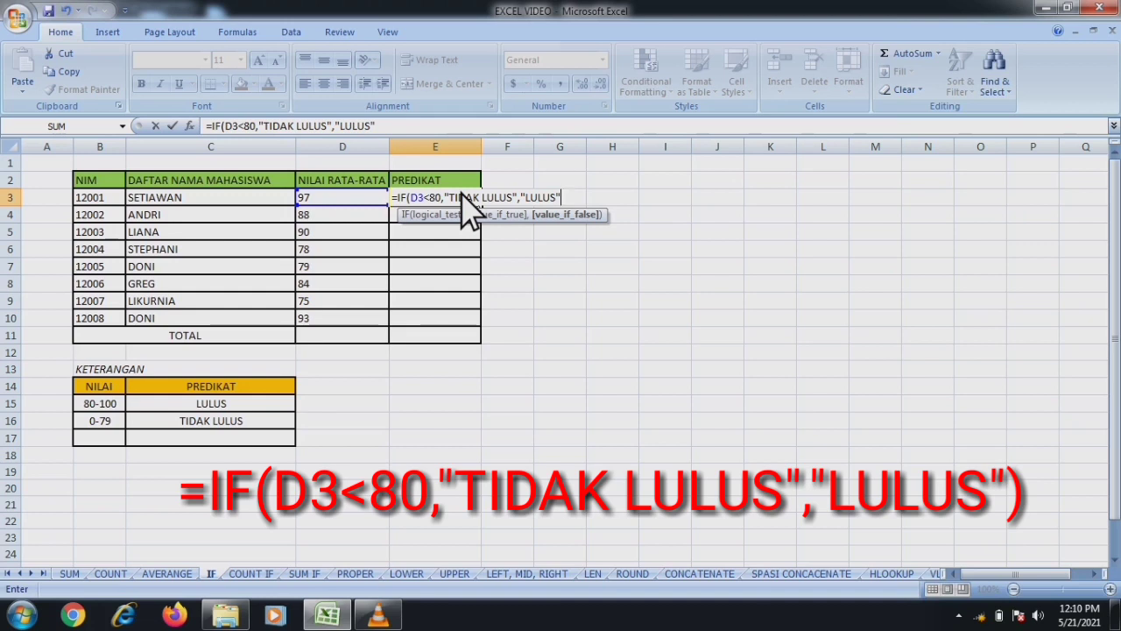
key("Return")
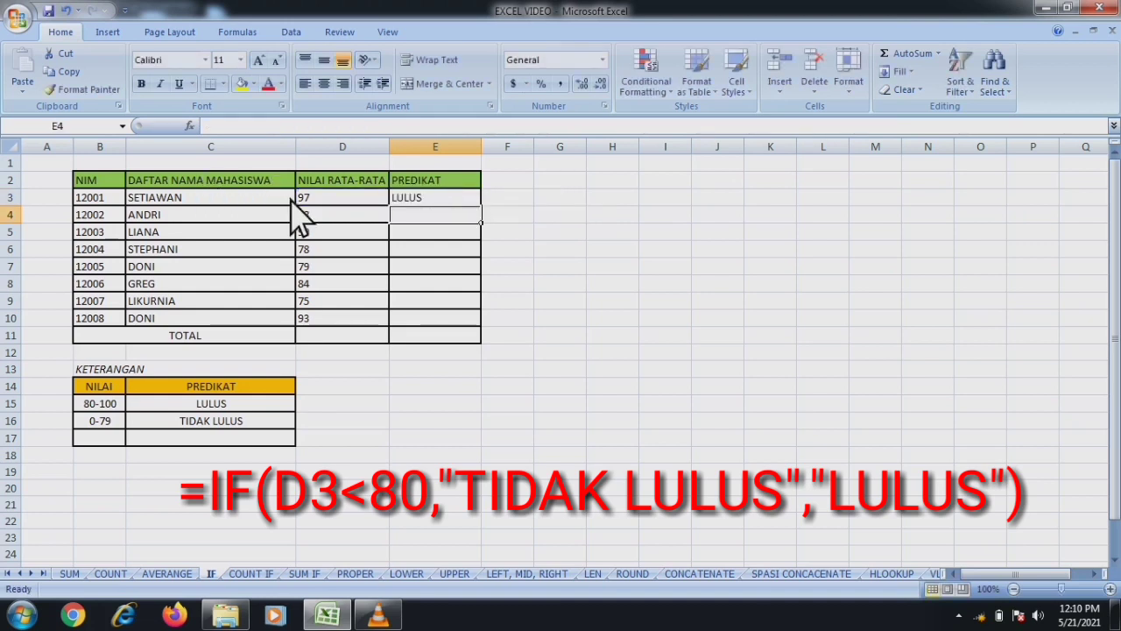
Step: Fill the IF formula from E3 down the PREDIKAT column to E10
left_click(434, 200)
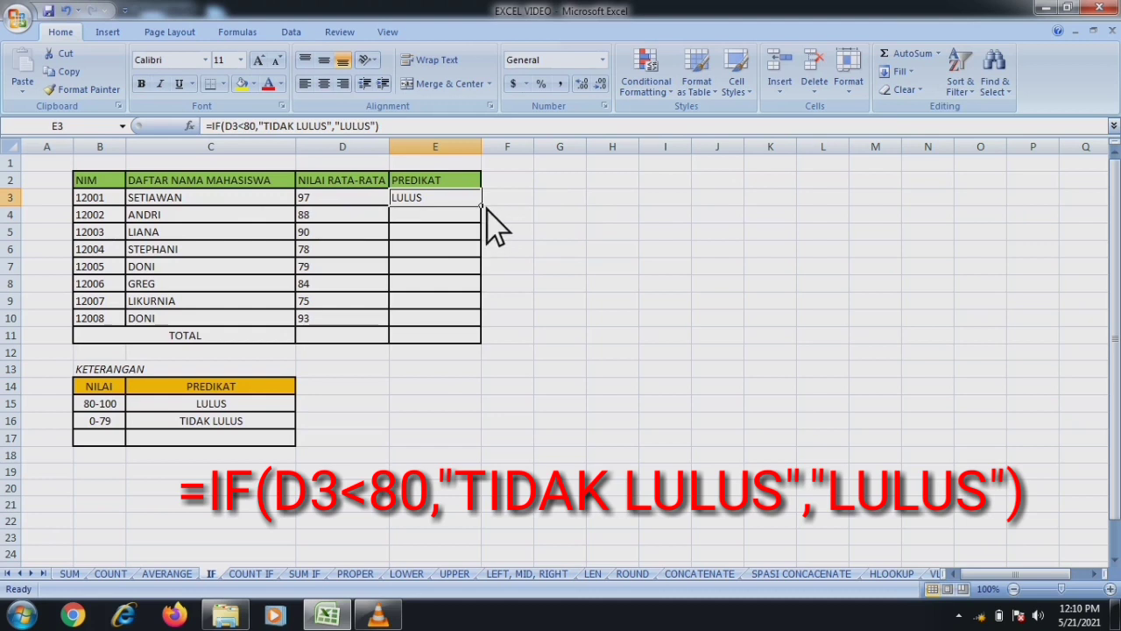
left_click_drag(481, 207, 466, 325)
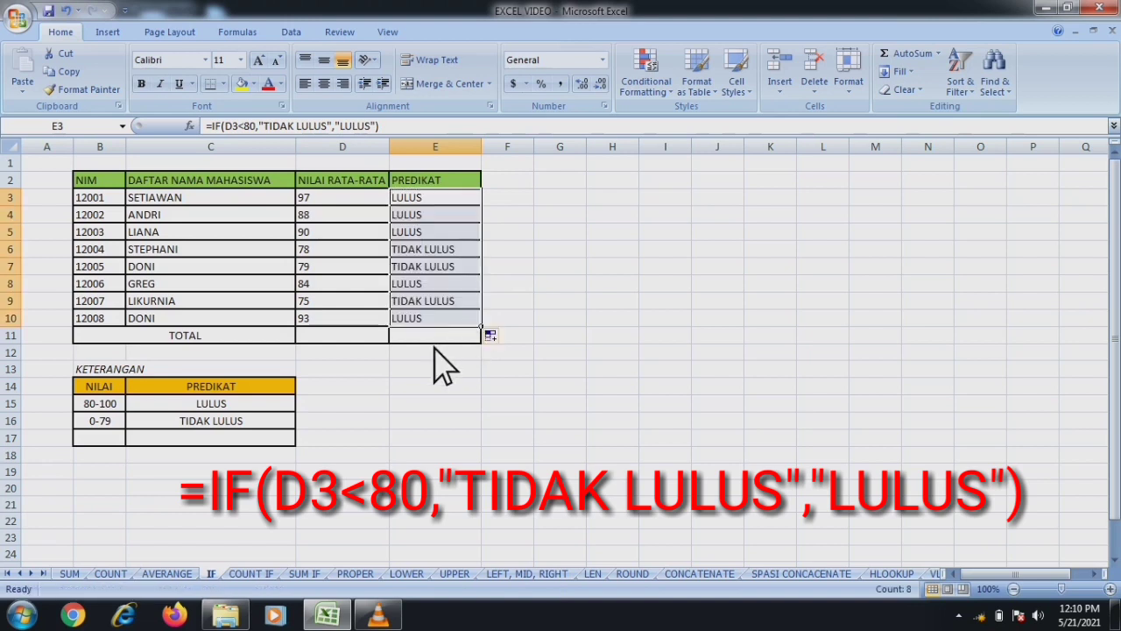
left_click(624, 231)
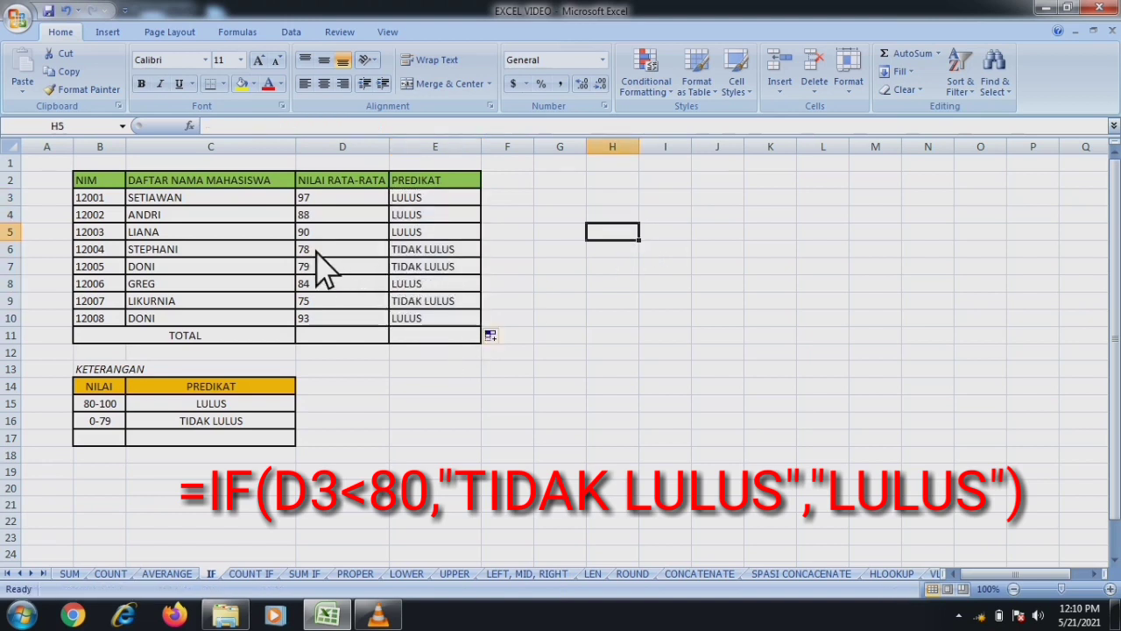